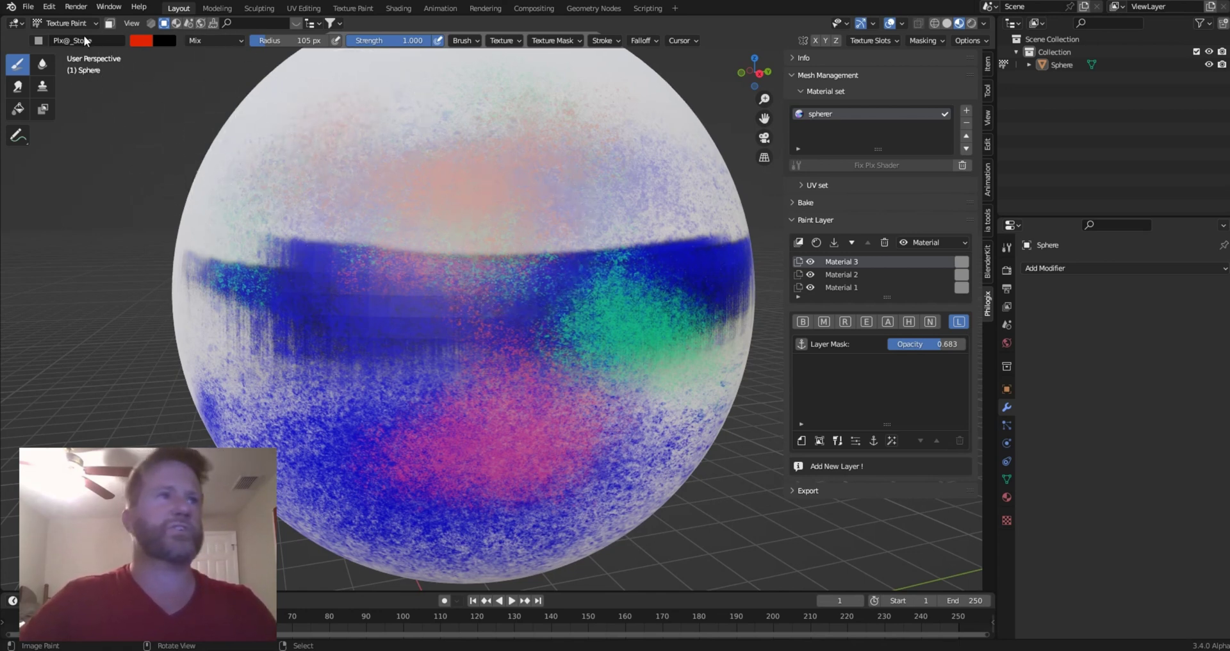
- Paint a magenta patch over the dark-blue band left of the sphere's centre
left_click(144, 40)
left_click(218, 70)
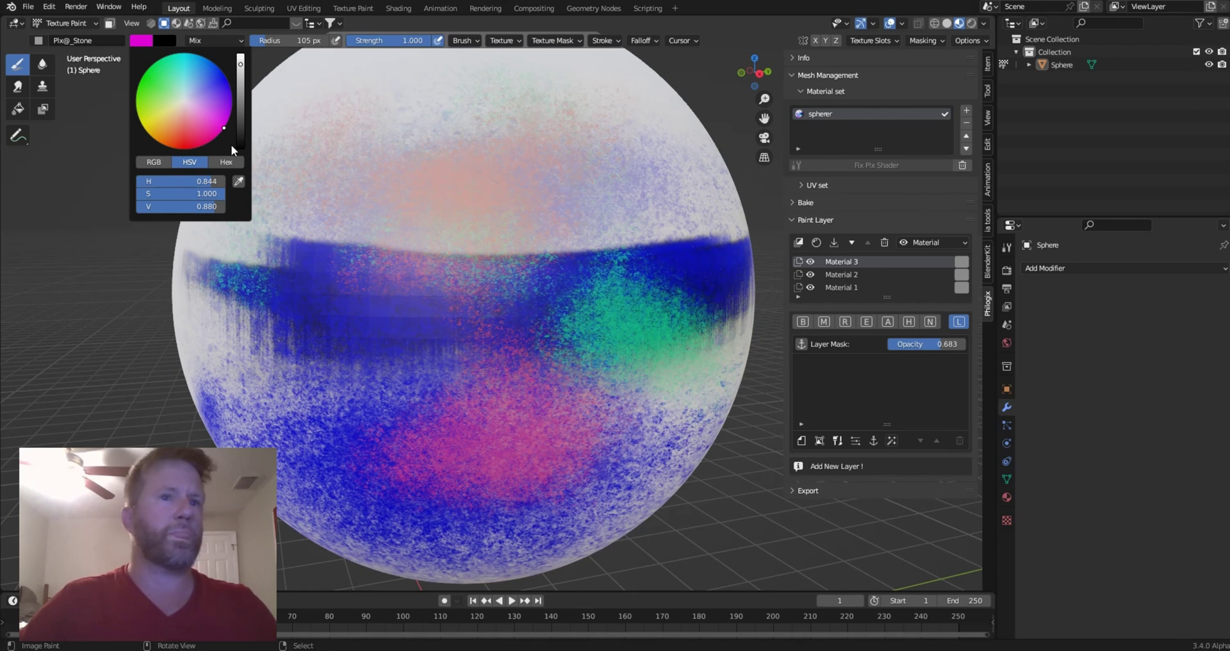
mouse_move(334, 256)
left_mouse_down()
mouse_move(360, 294)
mouse_move(412, 299)
mouse_move(359, 287)
mouse_move(371, 312)
mouse_move(308, 306)
mouse_move(542, 356)
left_mouse_up()
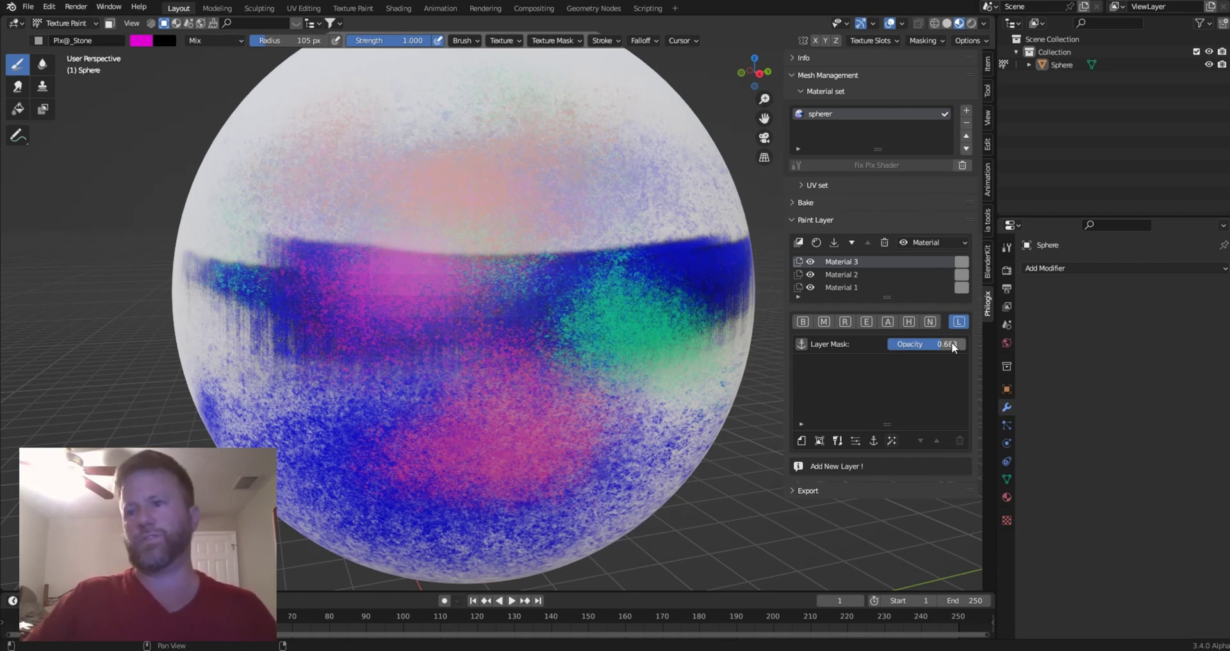
- Raise Material 3's Layer Mask Opacity to 1.000
left_click_drag(951, 346, 980, 346)
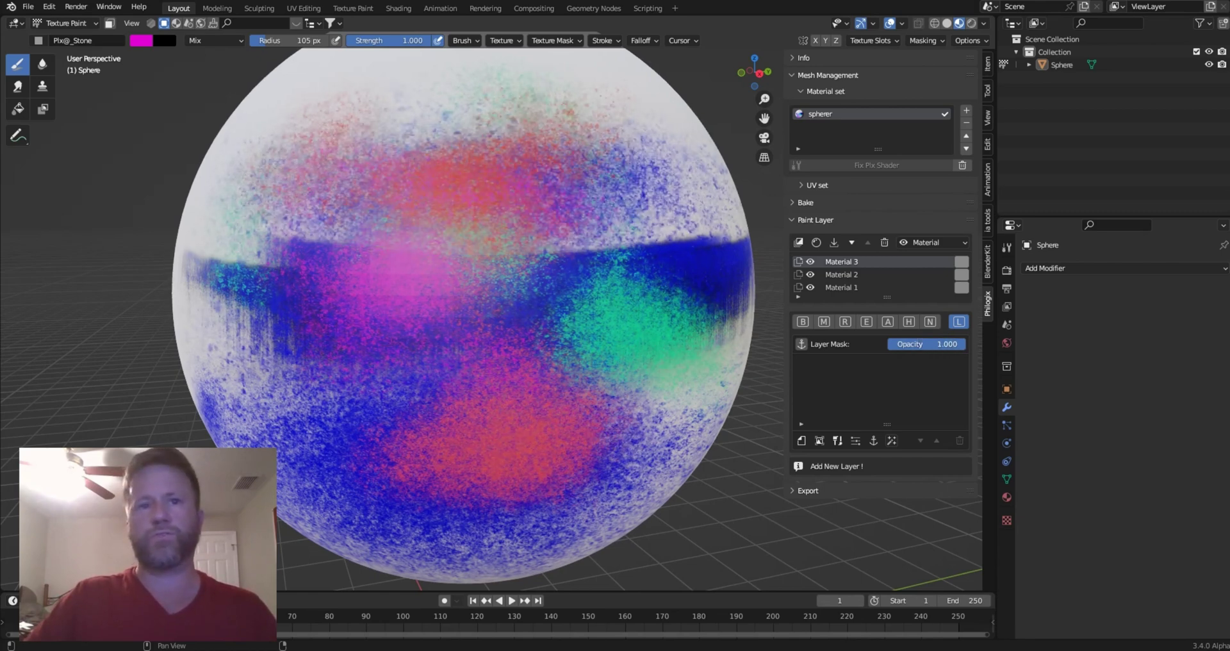
left_click(887, 273)
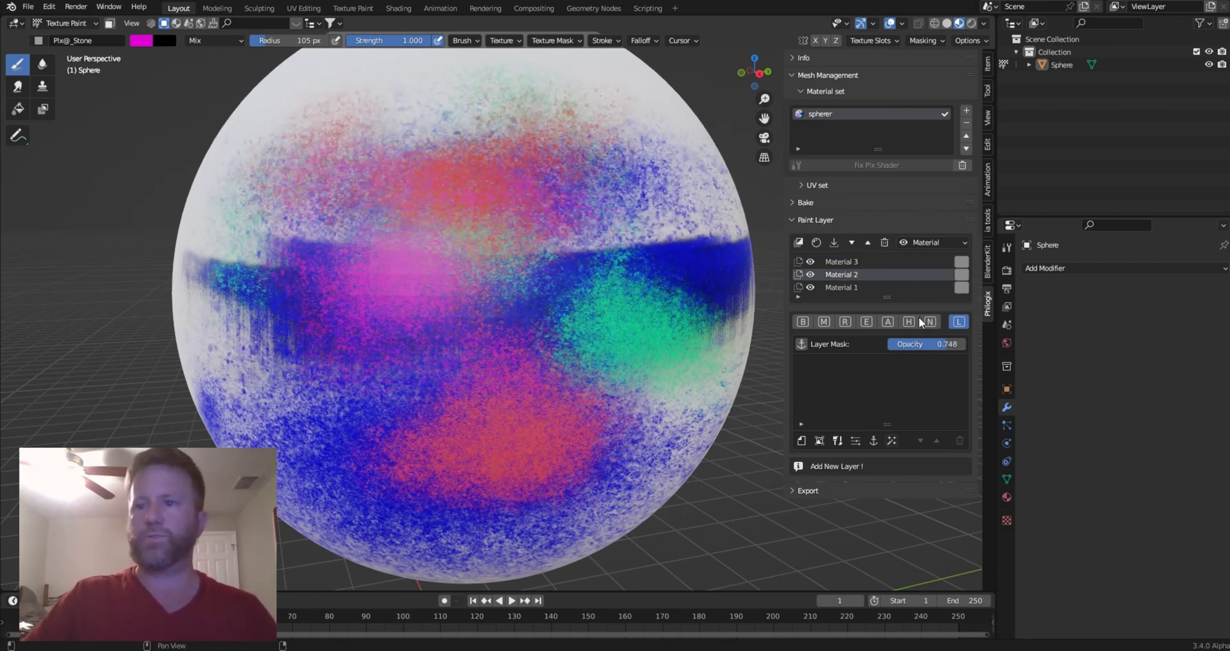
left_click(886, 262)
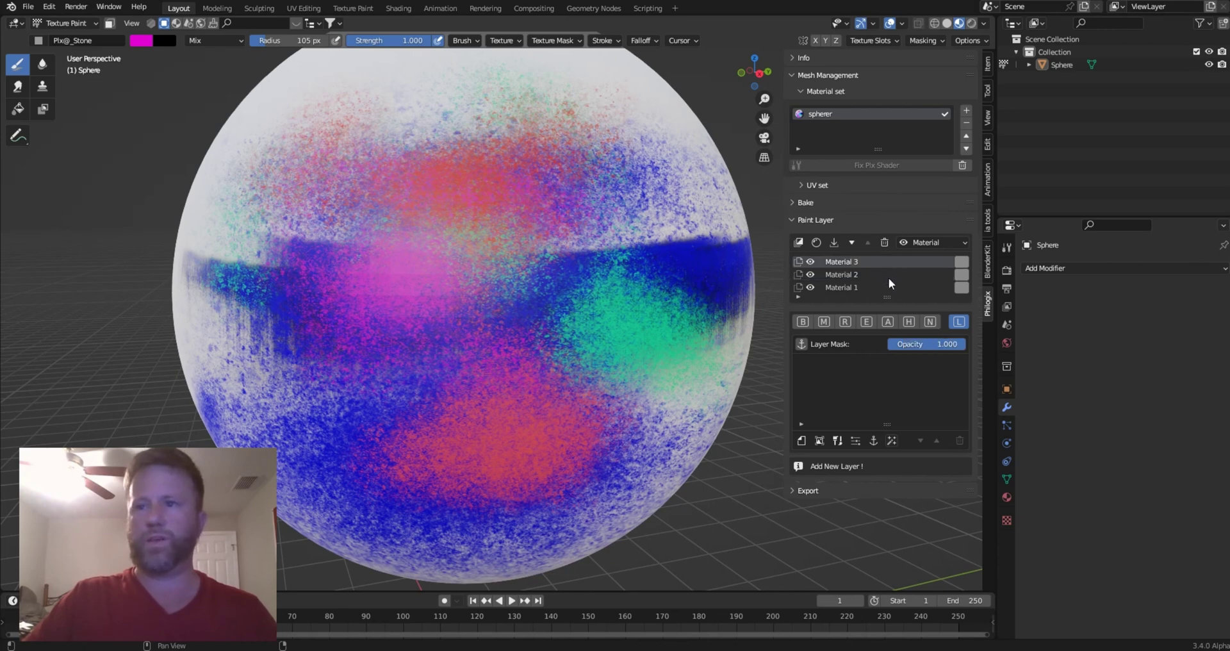
mouse_move(913, 344)
left_mouse_down()
mouse_move(890, 344)
mouse_move(964, 344)
left_mouse_up()
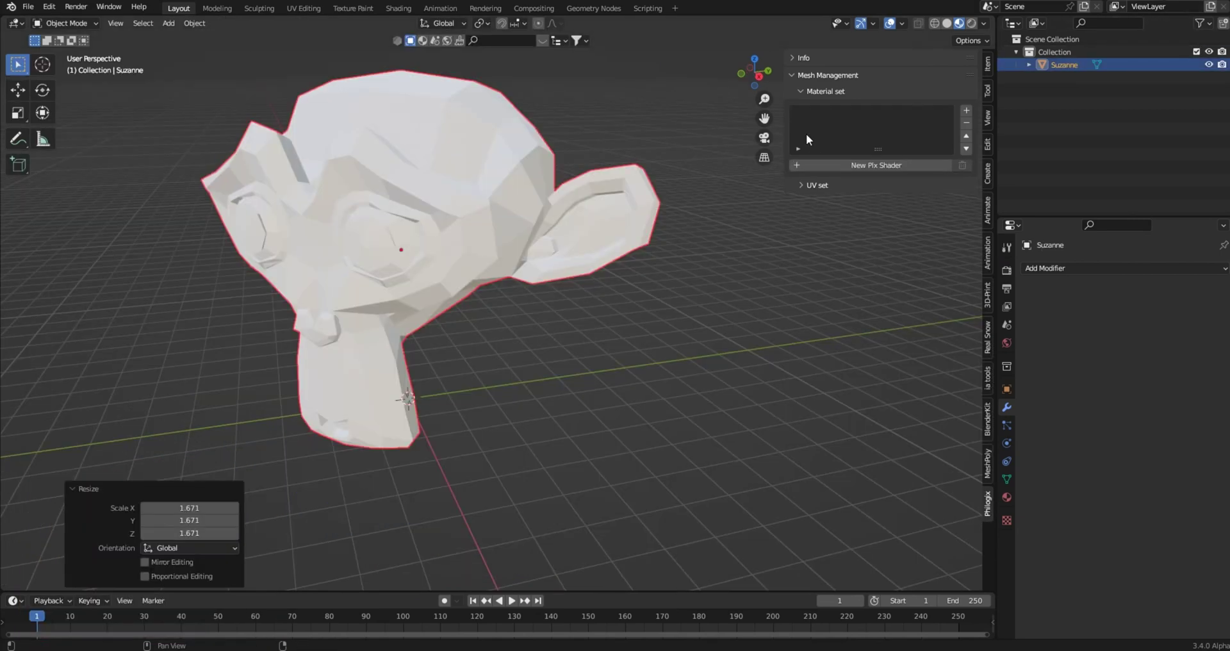
- Add a Subdivision Surface modifier at viewport level 2 to Suzanne and apply it
middle_click_drag(743, 146, 602, 224)
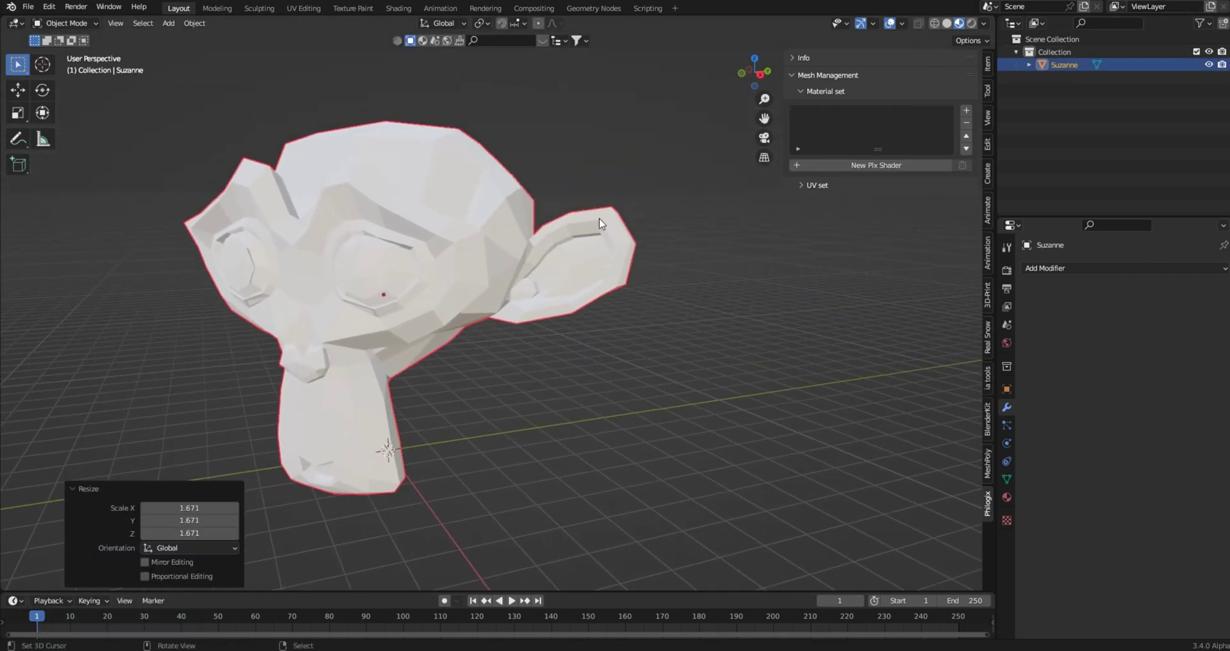
left_click(72, 489)
left_click(1078, 268)
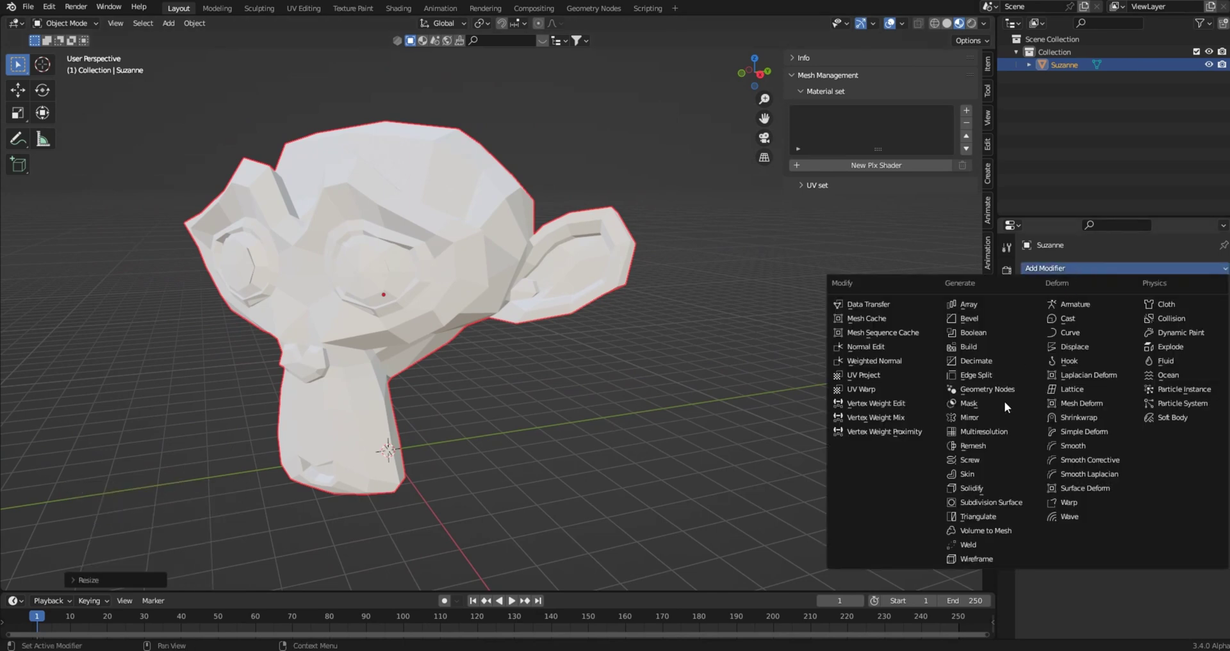
left_click(1009, 504)
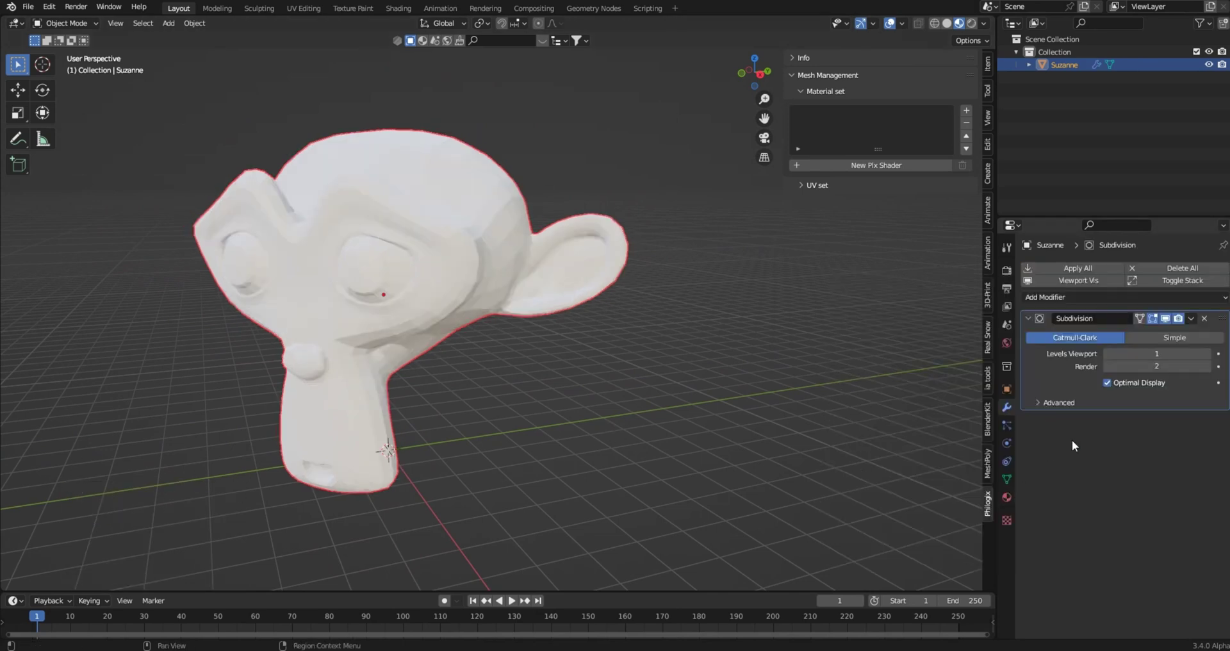
left_click(1208, 353)
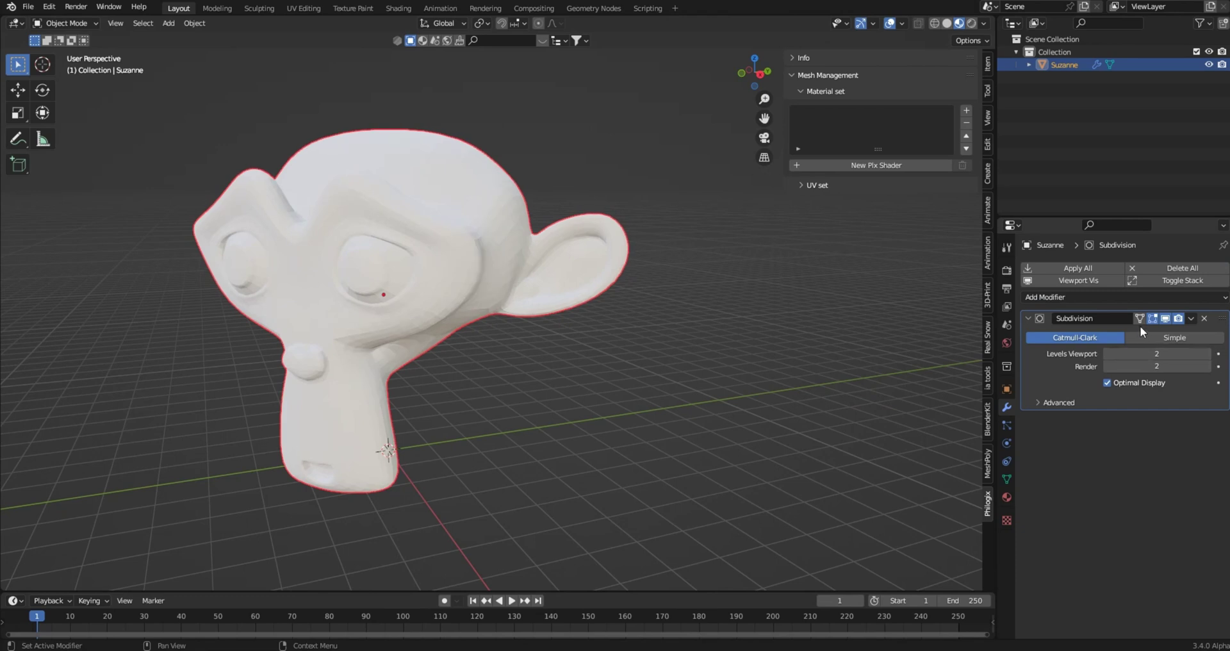
left_click(1078, 267)
- Shade Suzanne smooth from the Q quick favourites menu
key("q")
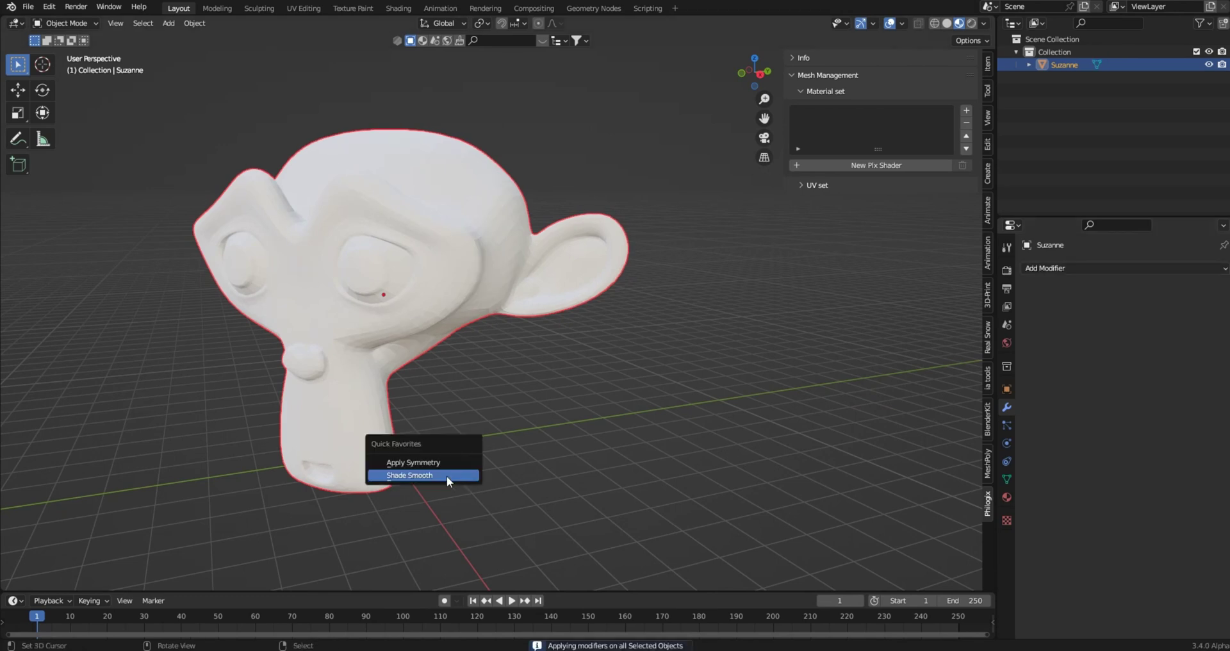
left_click(448, 475)
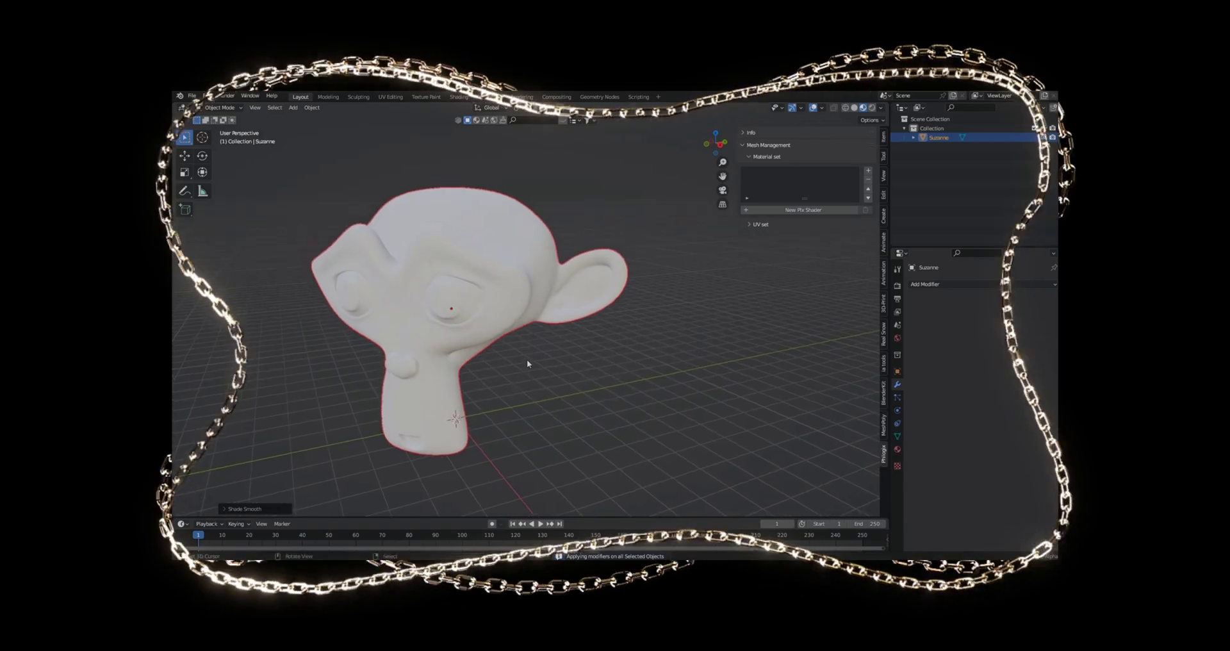
scroll(527, 359, "up", 2)
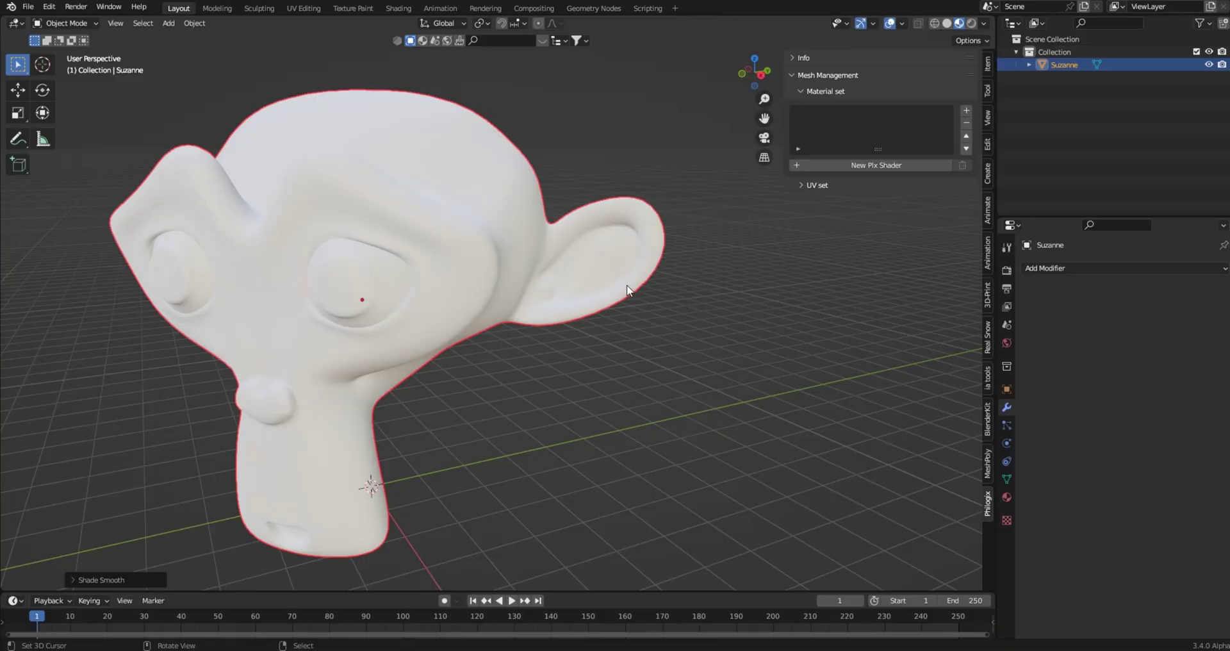
middle_click_drag(287, 260, 612, 266)
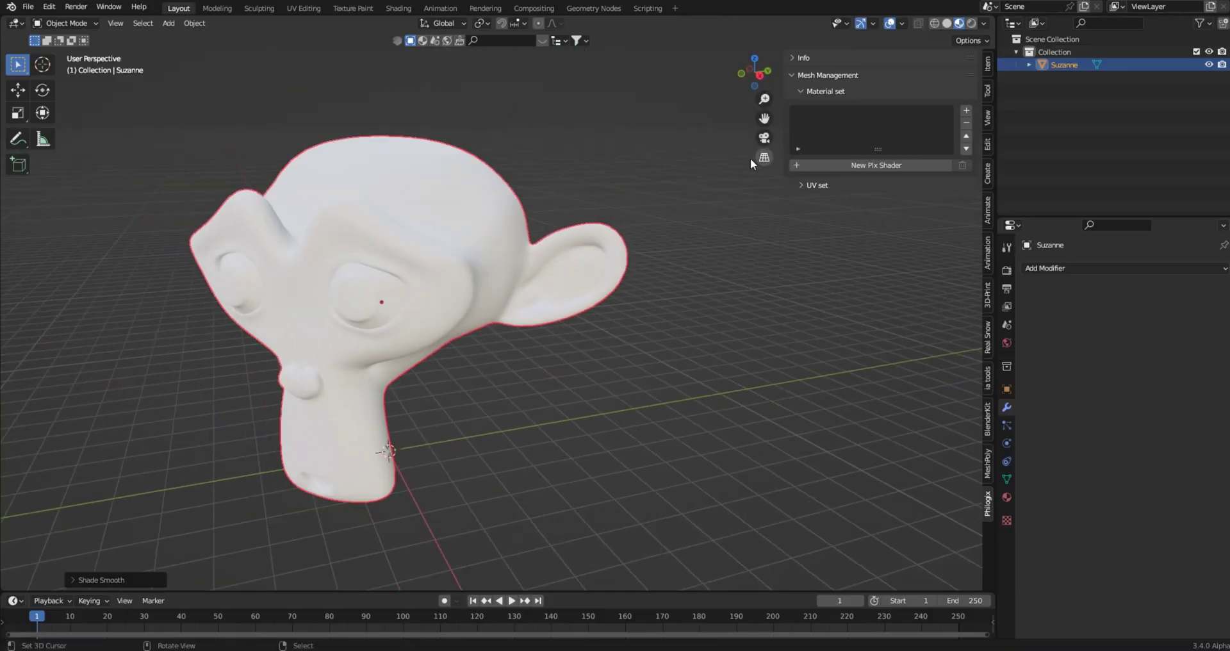
- Save the file as PBR1.3.blend and add a new Philogix shader material named Monkey1
key("ctrl+s")
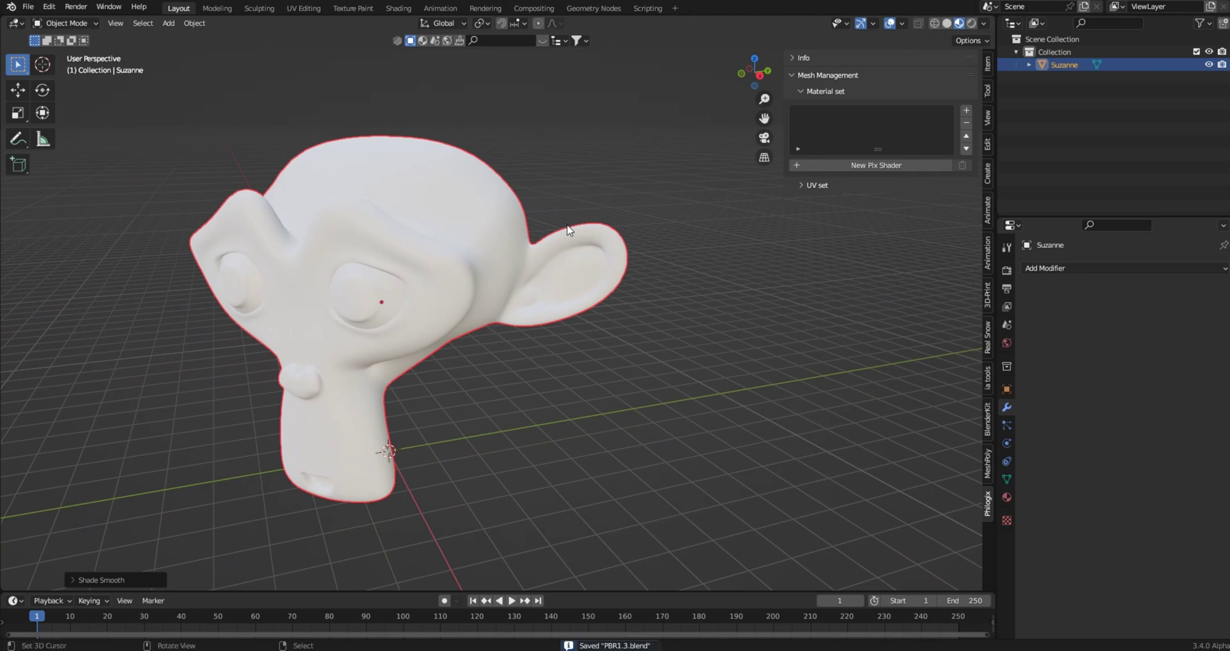
left_click(874, 164)
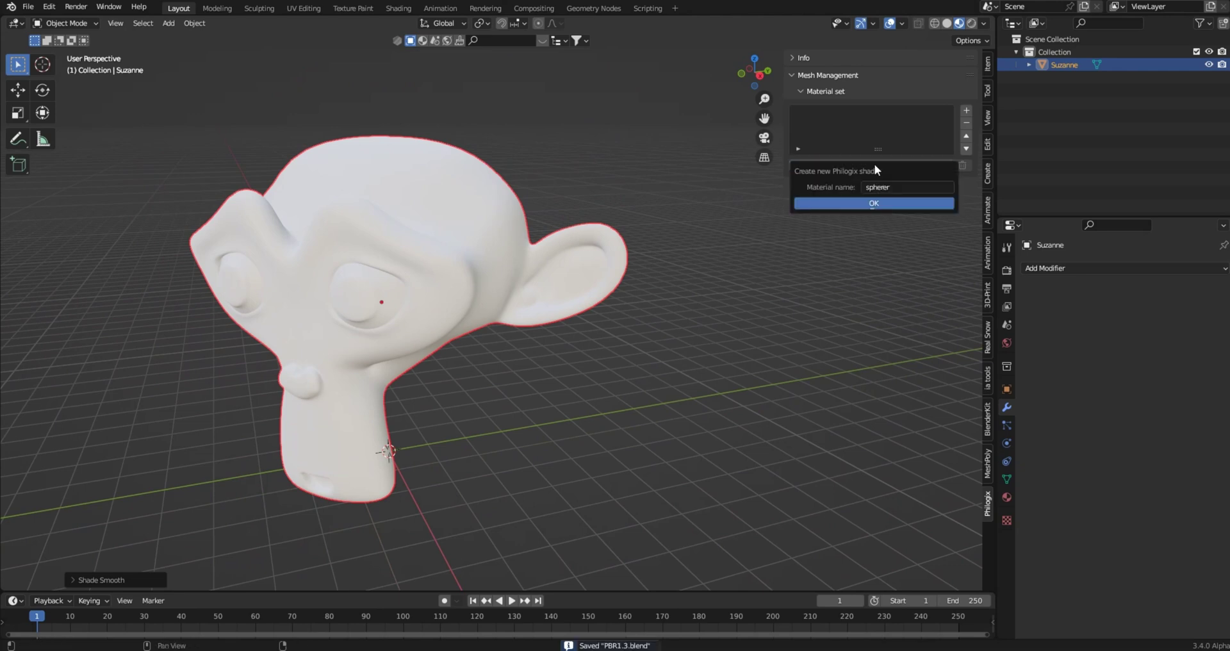
left_click(901, 187)
type("Monkey1")
key("Return")
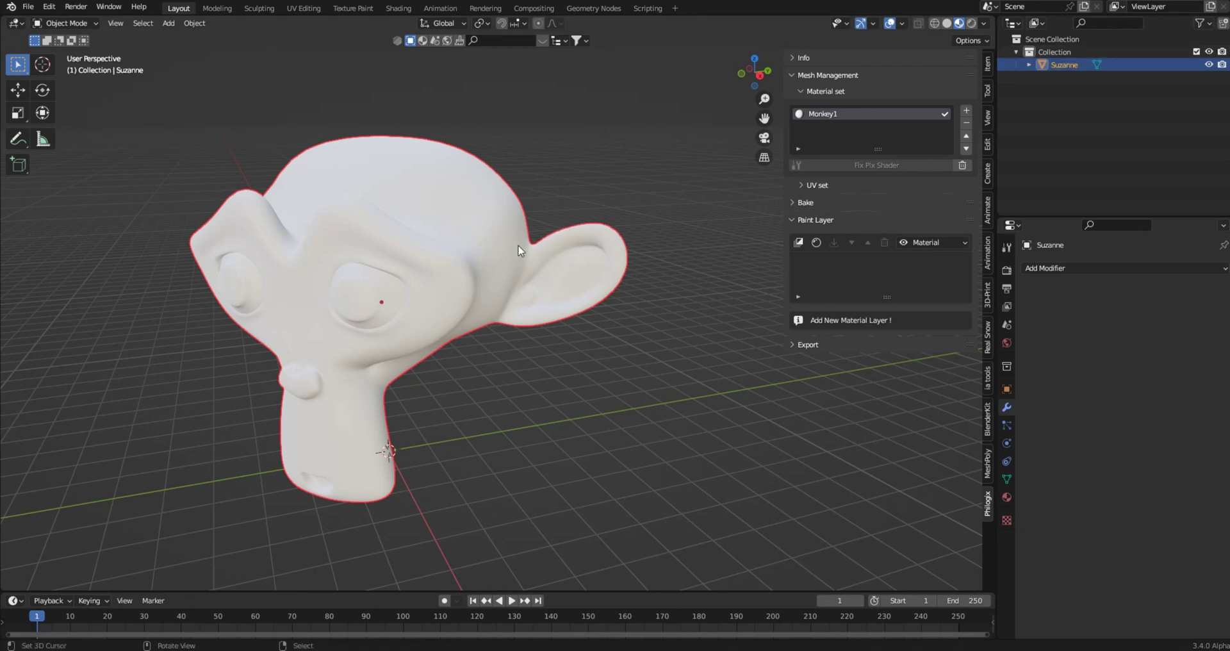
- Bake Ambient Occlusion, Normal, Edge Mark and Curvature maps for Suzanne at size 2048
middle_click_drag(213, 220, 547, 253)
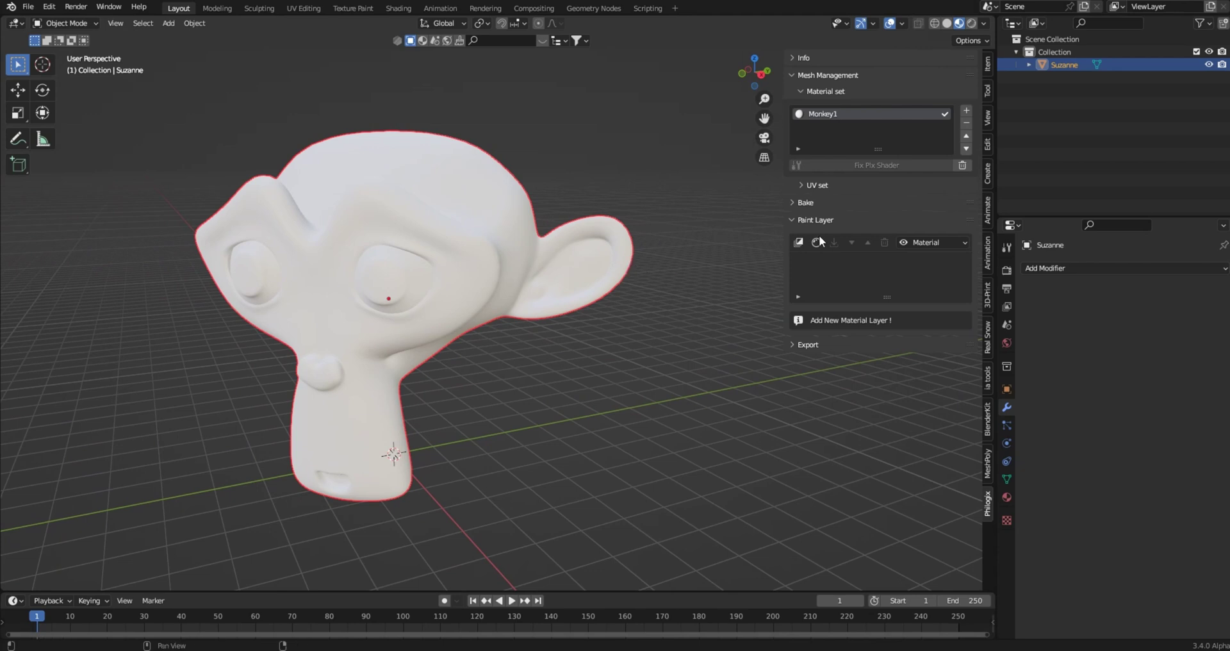
left_click(794, 203)
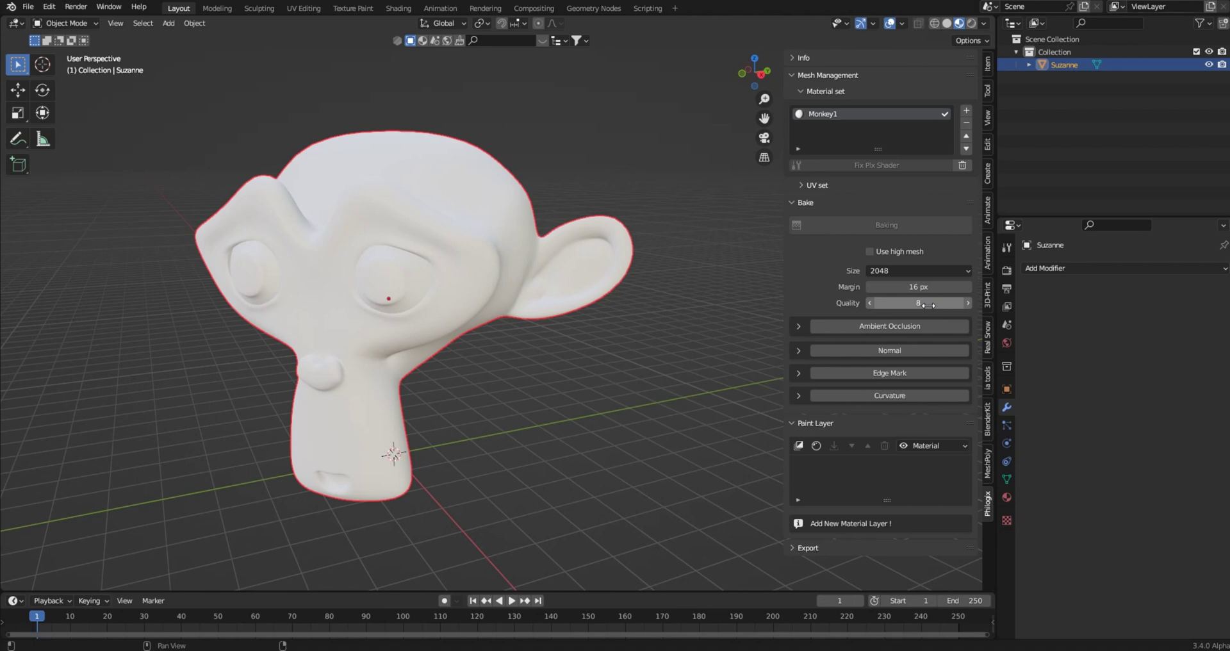
left_click(902, 270)
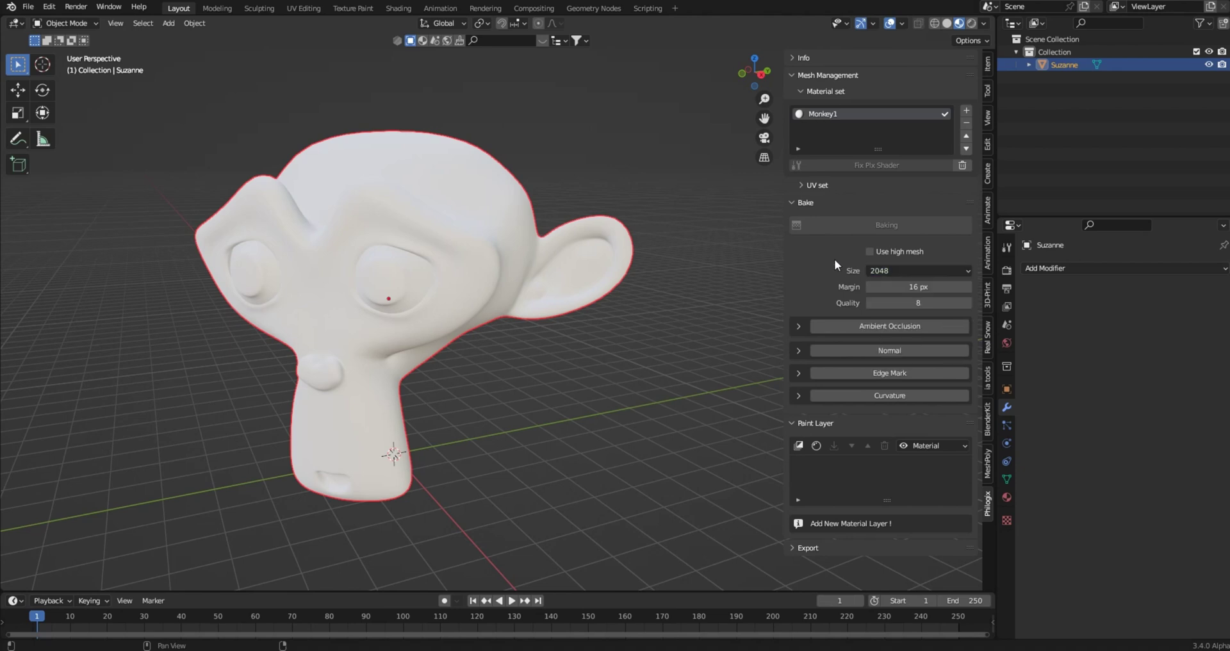
left_click(832, 325)
left_click(843, 354)
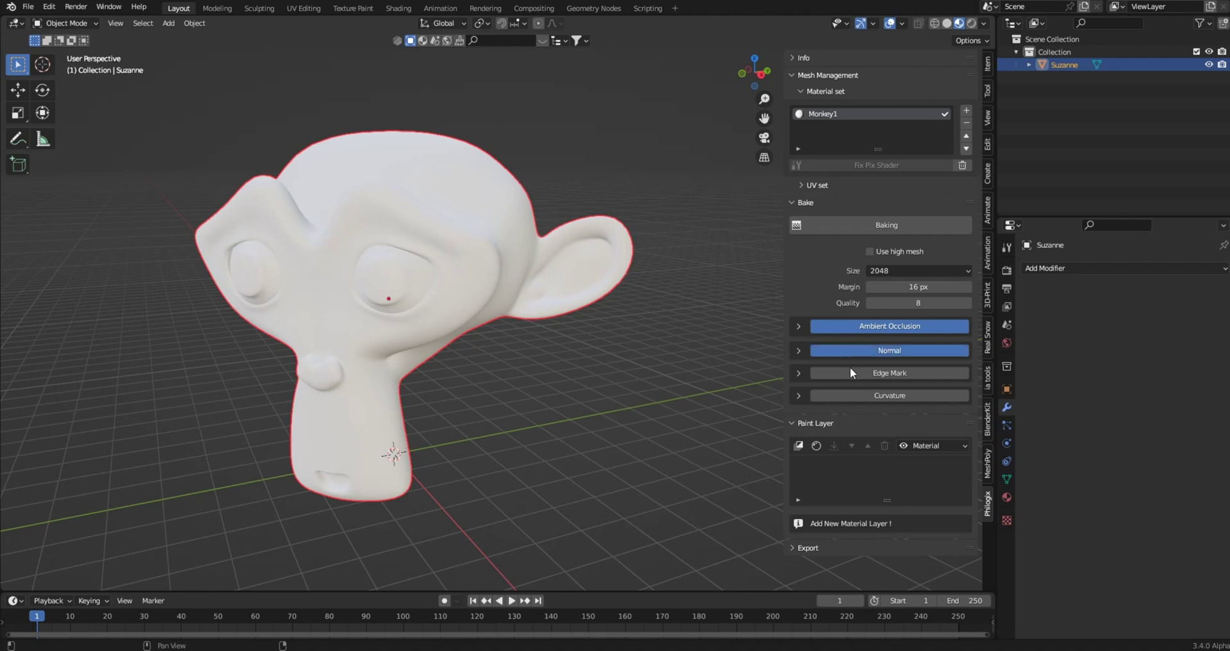
left_click(852, 373)
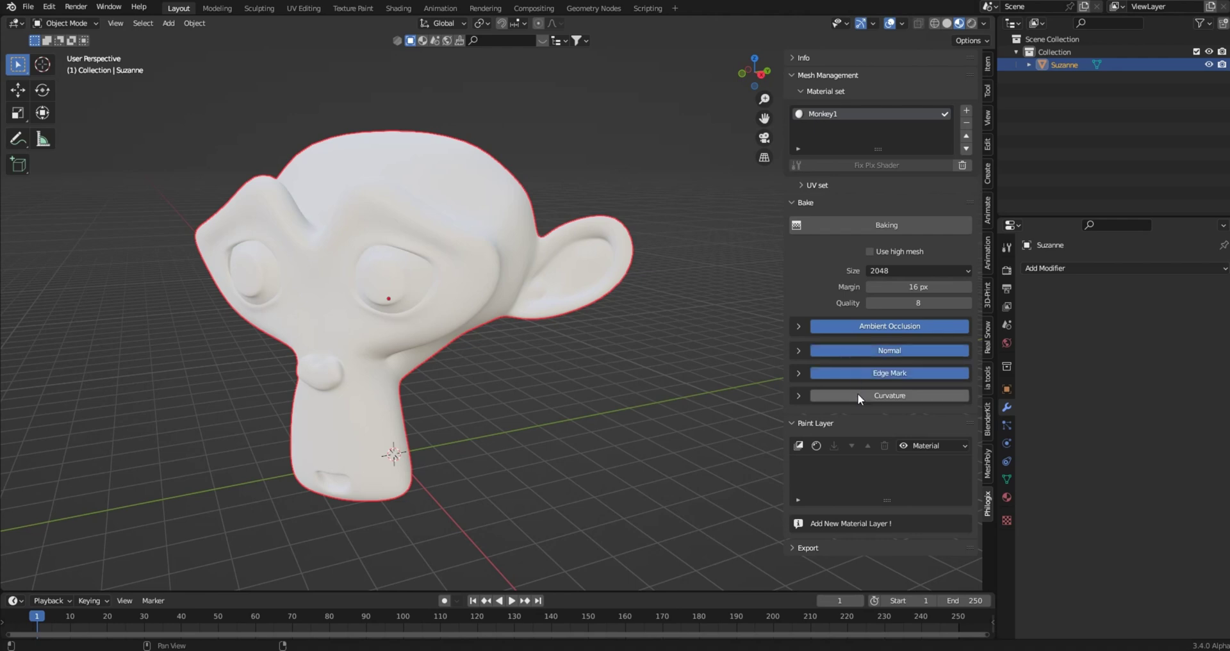
left_click(826, 228)
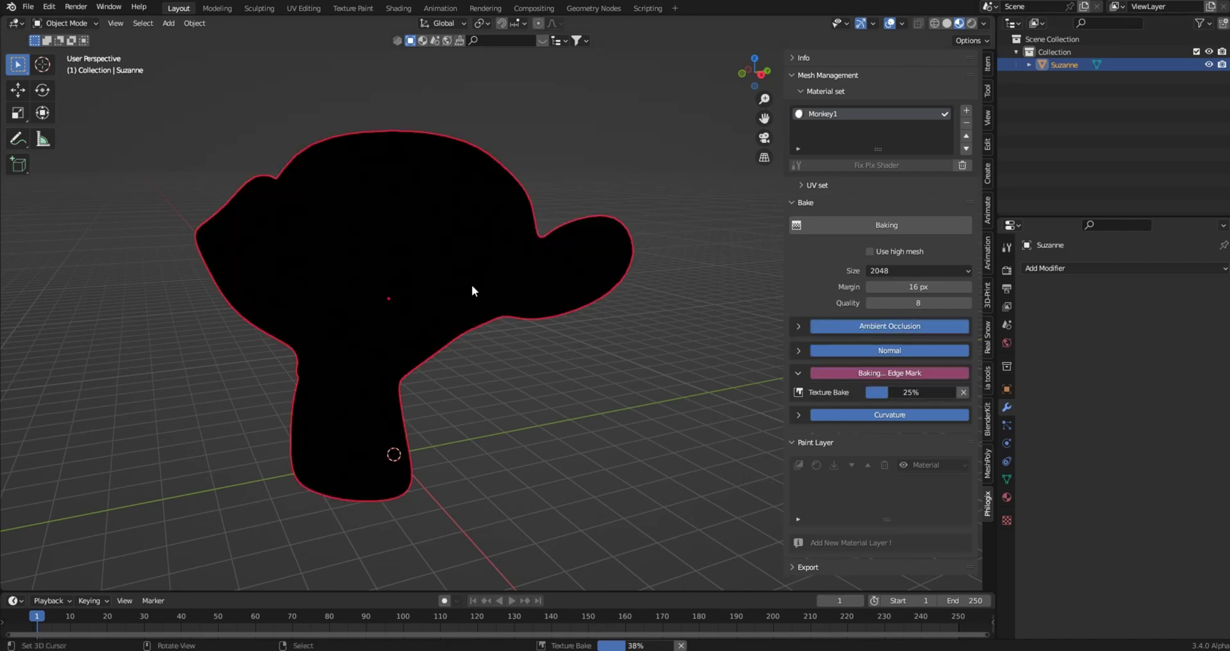
middle_click_drag(352, 264, 343, 294)
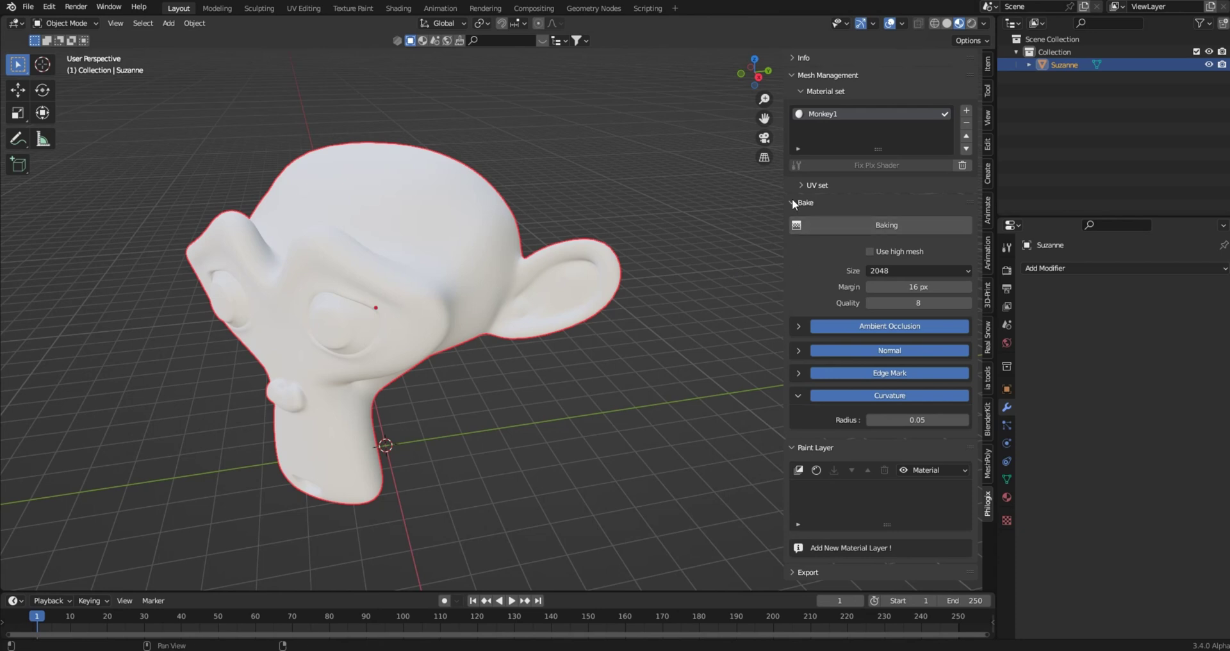
- Add two paint layers, Material 1 and Material 2, in the Paint Layer panel
left_click(792, 202)
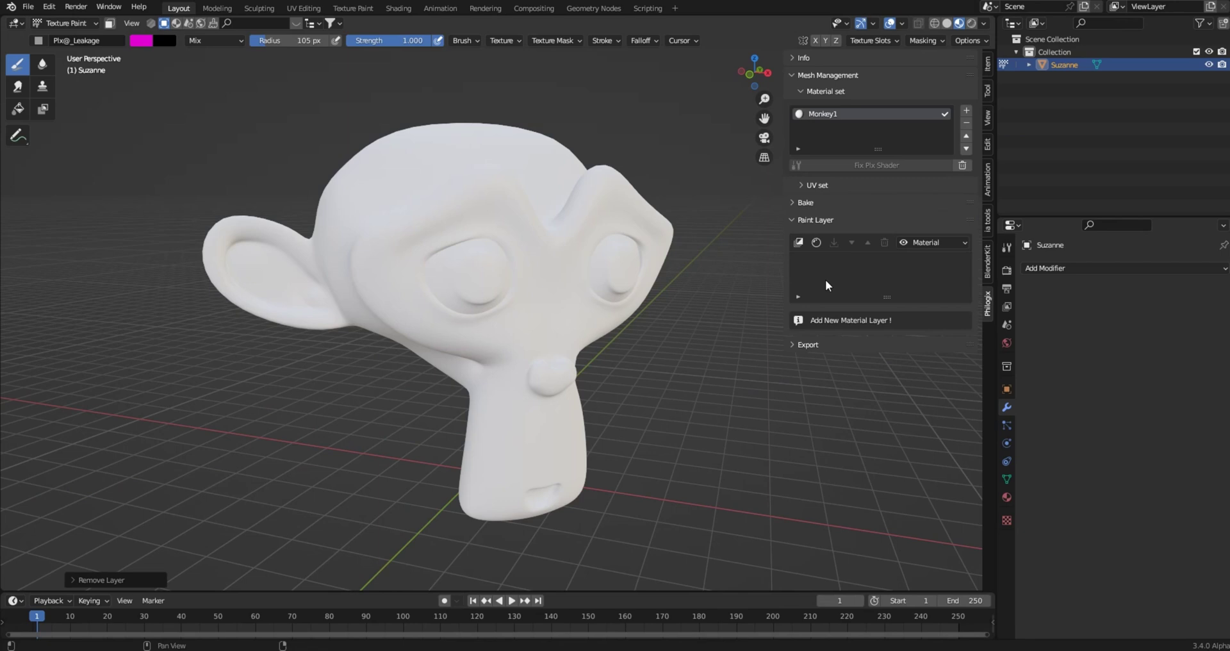
left_click(799, 242)
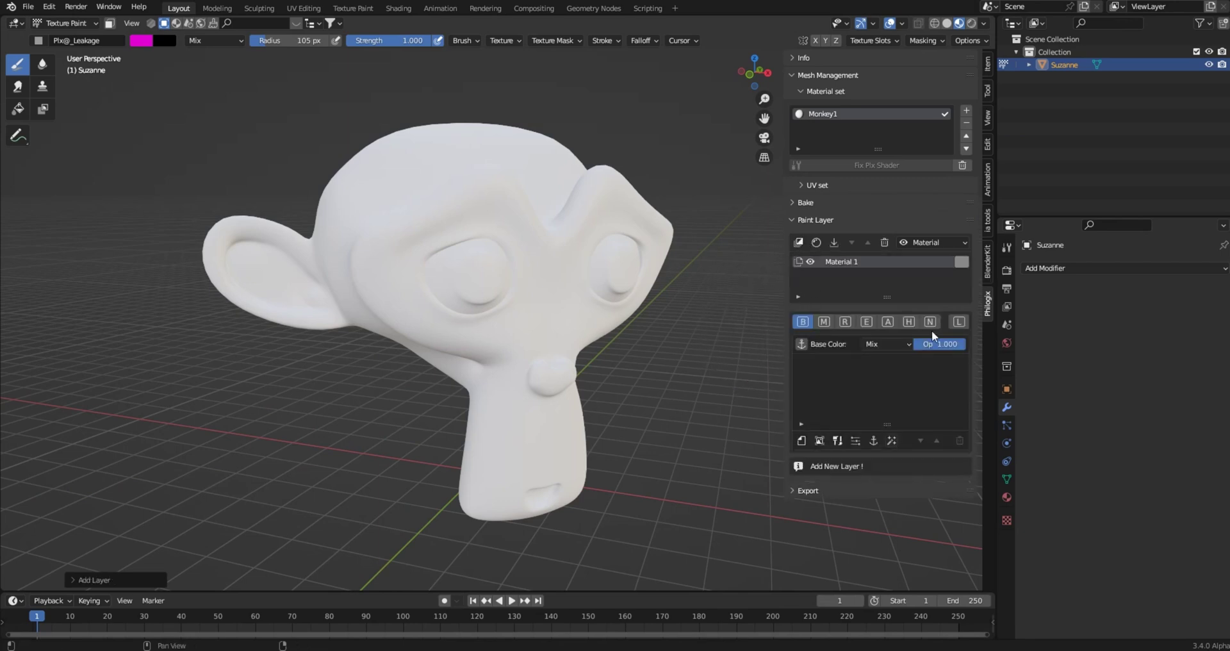
left_click(957, 321)
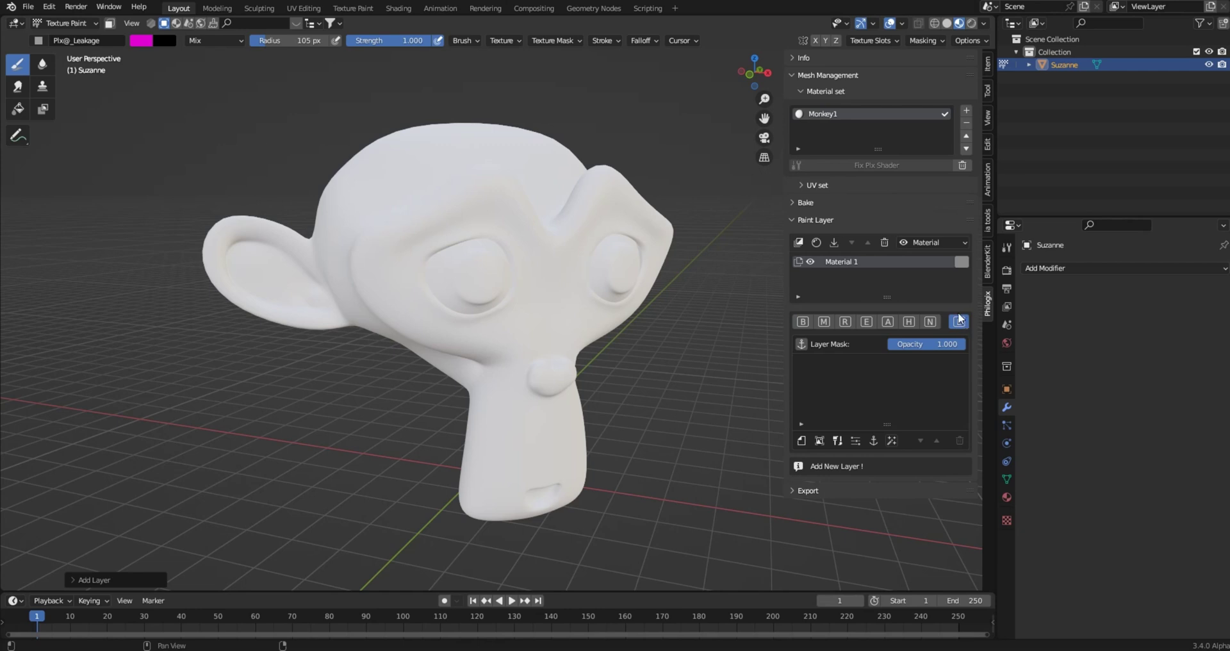
left_click(800, 241)
left_click(805, 321)
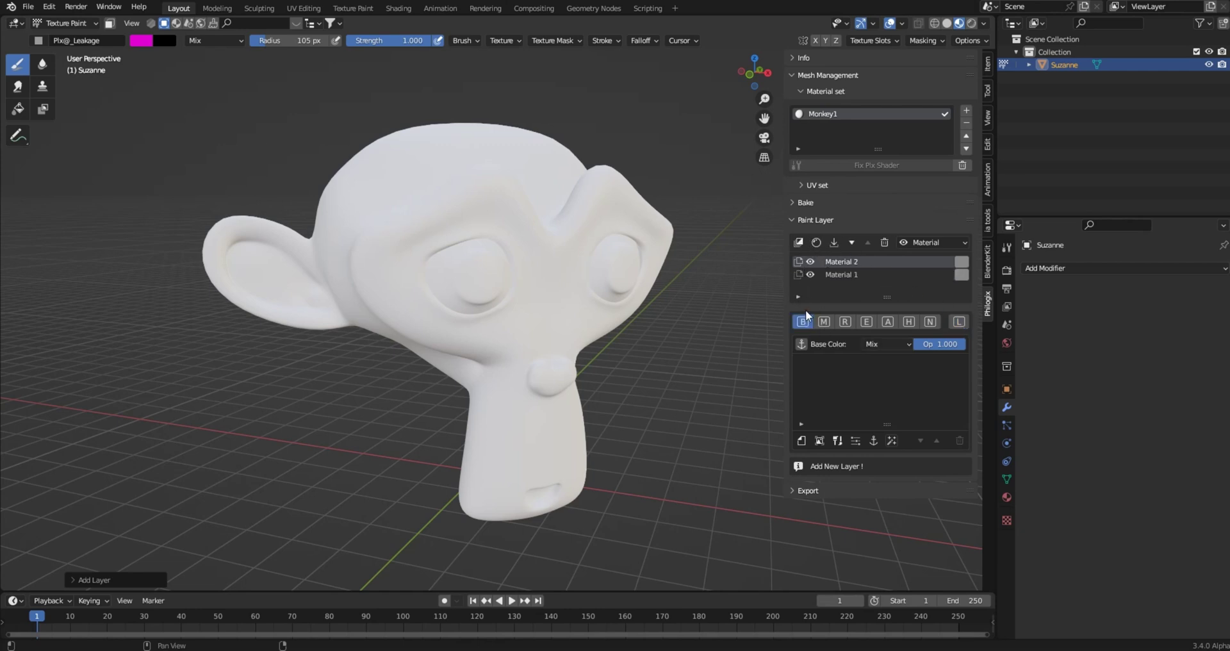
- Display the layer mask on the model and add Layer 1 to Material 2's base colour
left_click(965, 241)
left_click(998, 280)
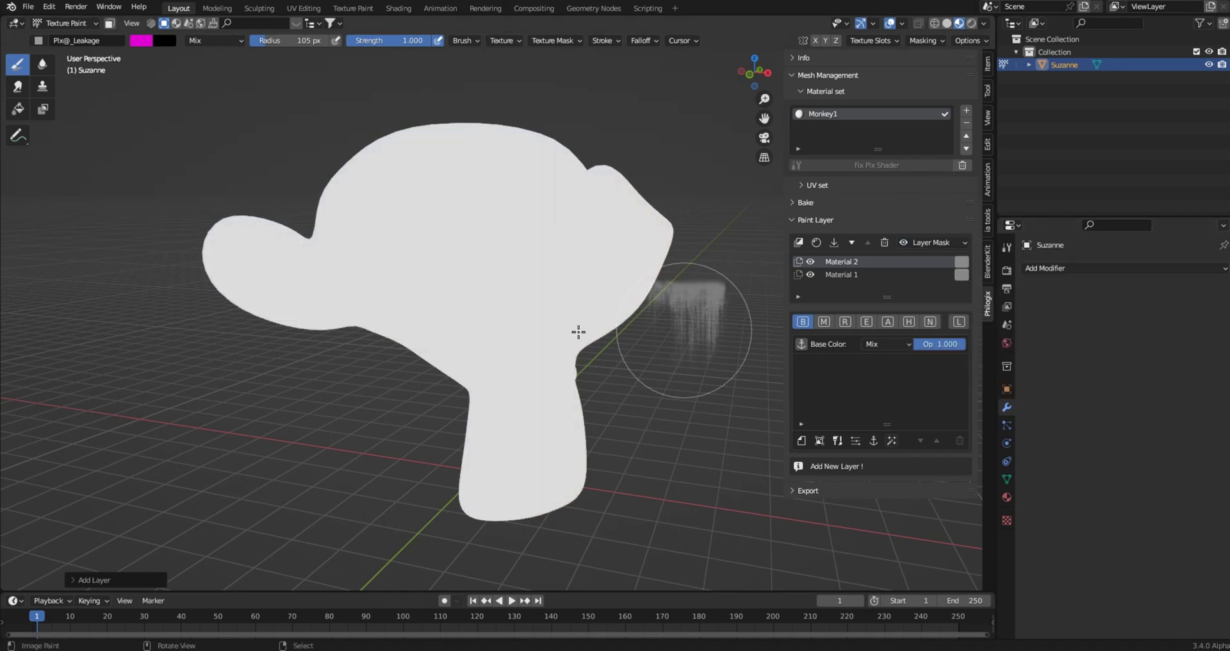
left_click(837, 440)
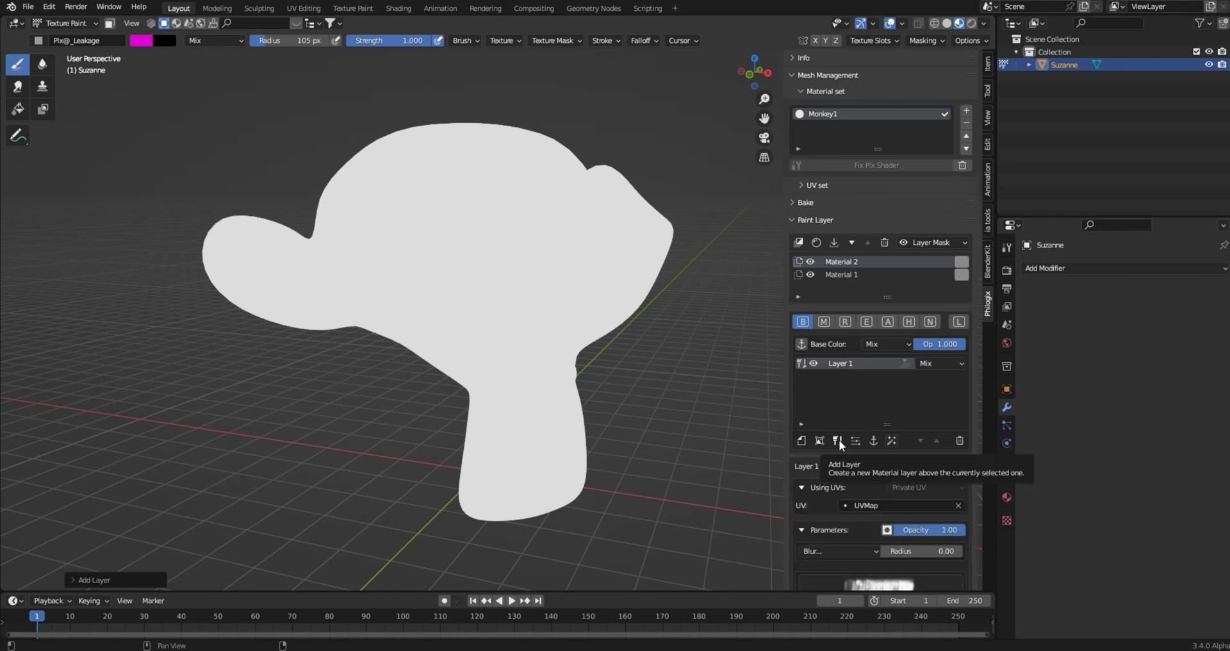
- Create a 2048 paint image for Layer 1 through the Add Paint Layer popup
scroll(839, 442, "down", 6)
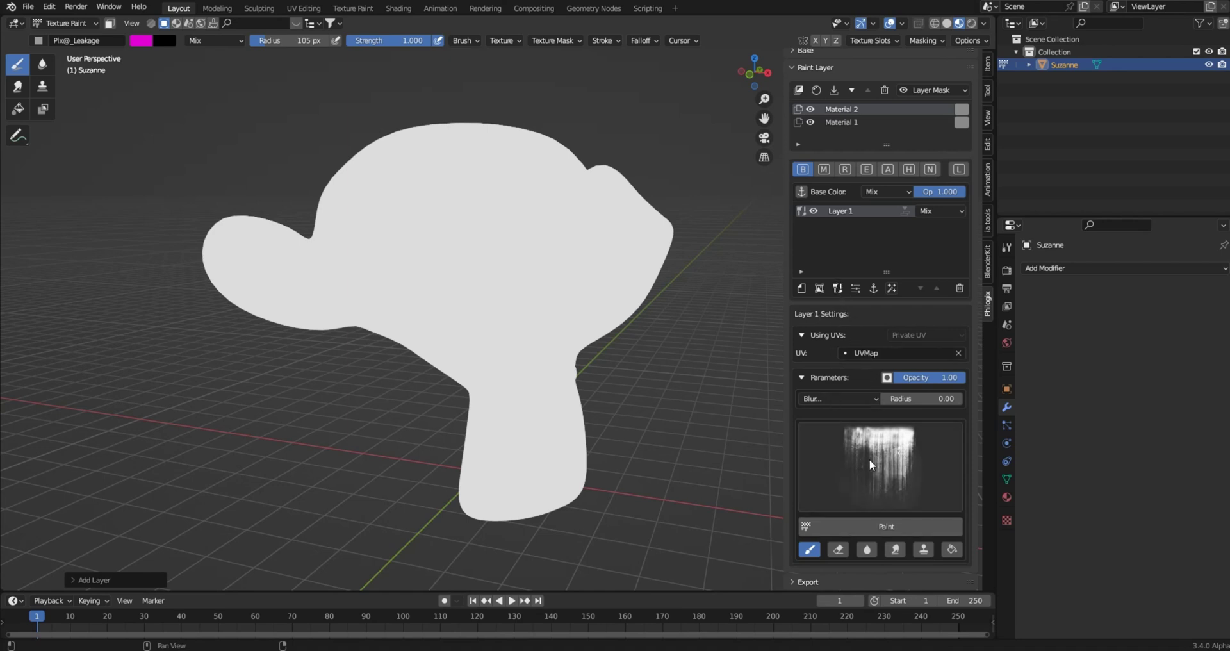
left_click(875, 526)
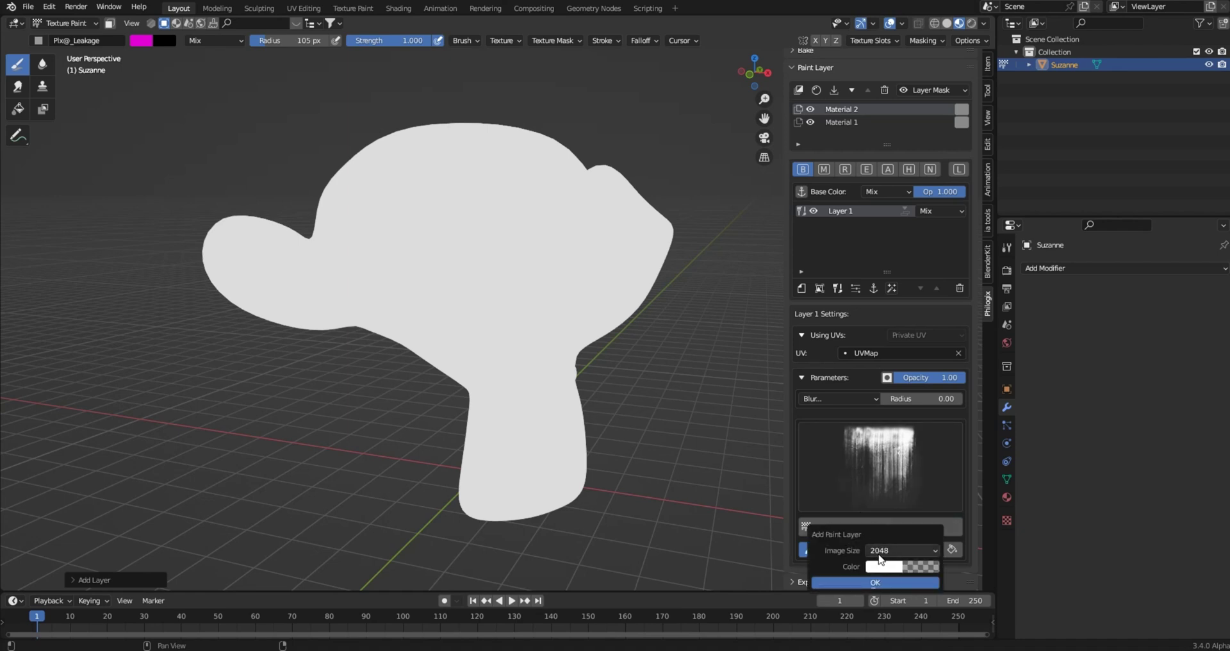
left_click(879, 555)
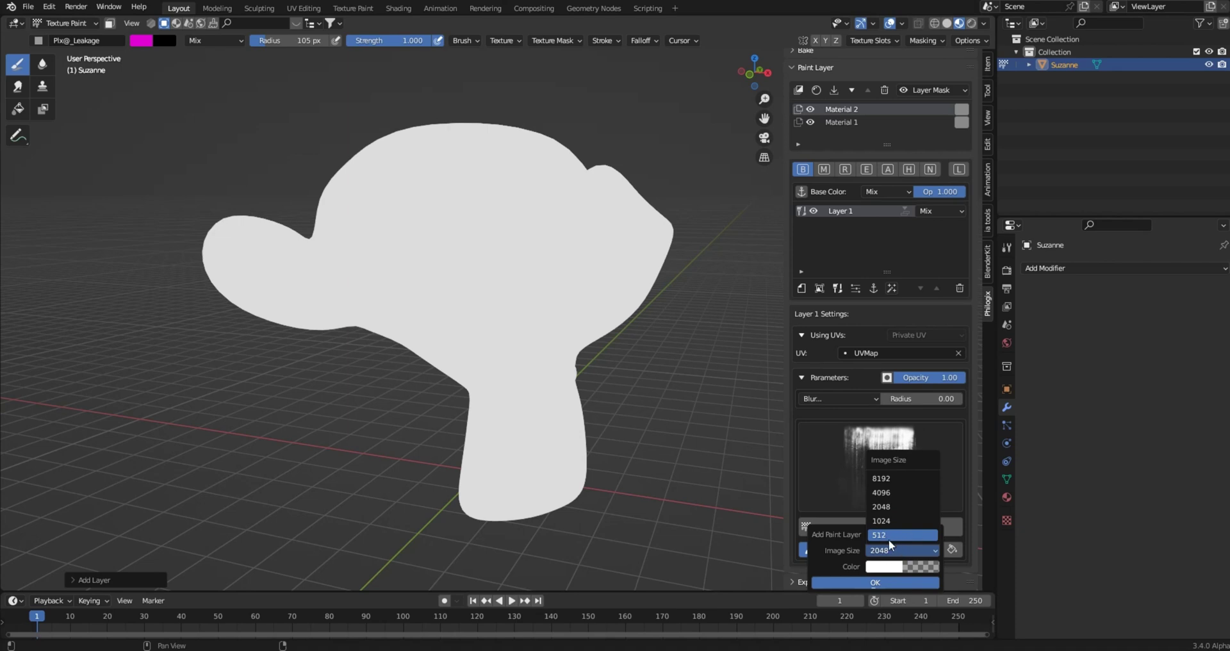
left_click(866, 582)
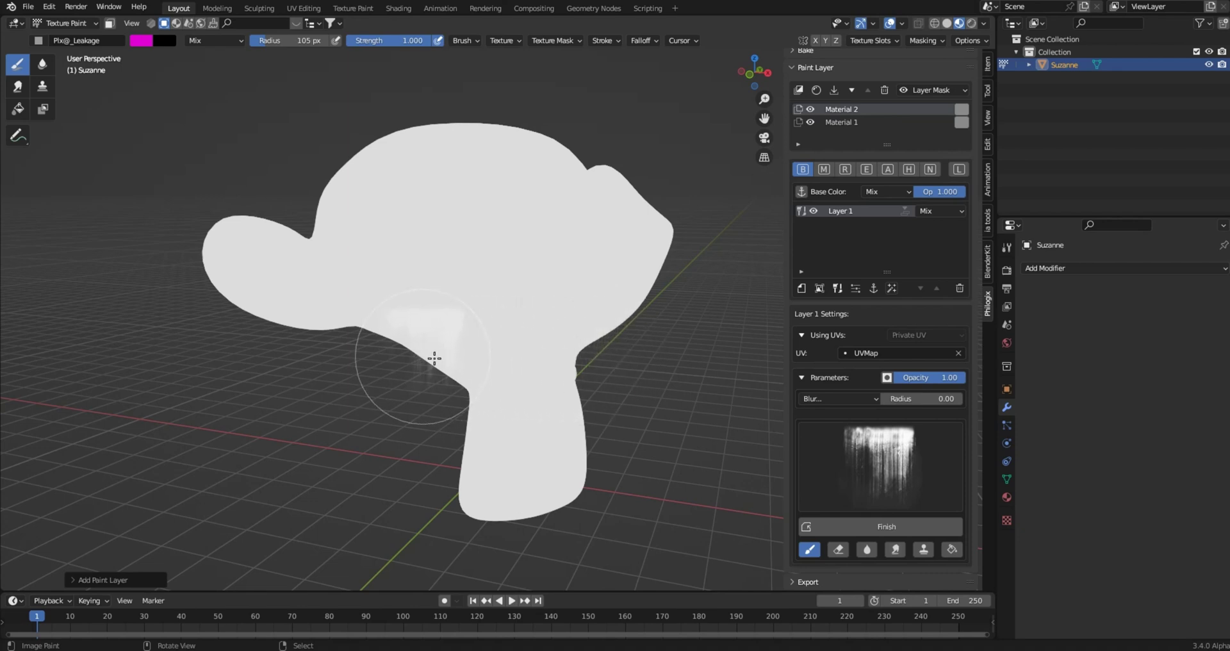
- Switch the viewport to Material preview and paint leakage streaks over the left cheek
middle_click_drag(434, 359, 618, 344)
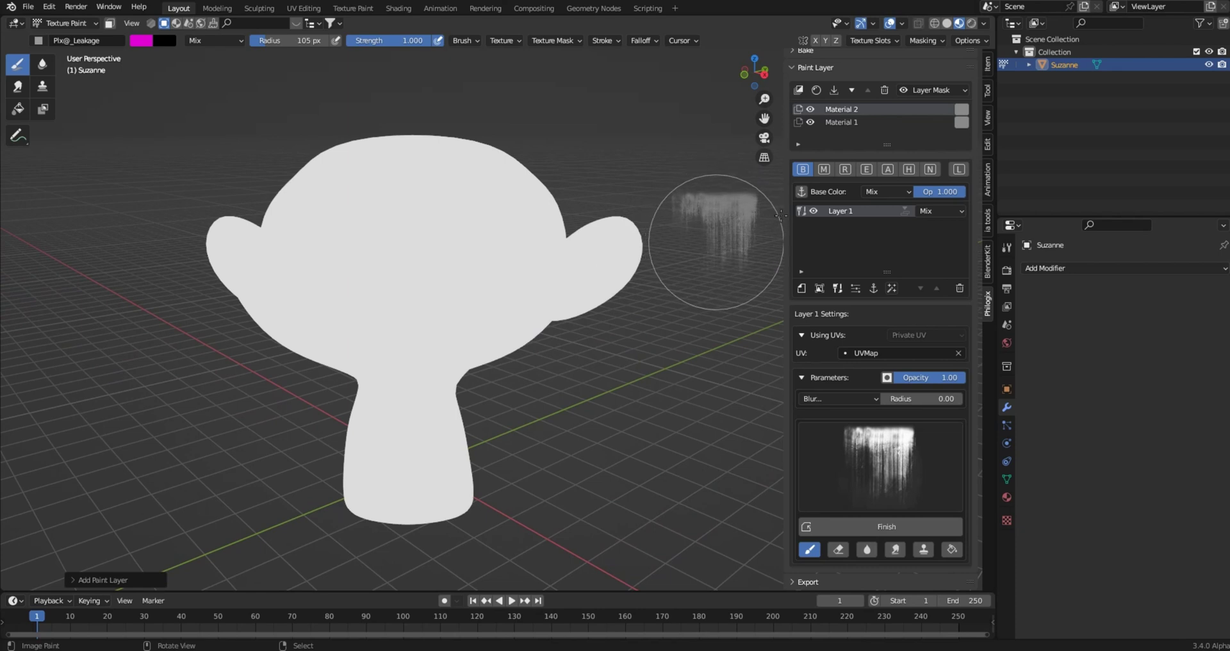
left_click(959, 91)
left_click(927, 125)
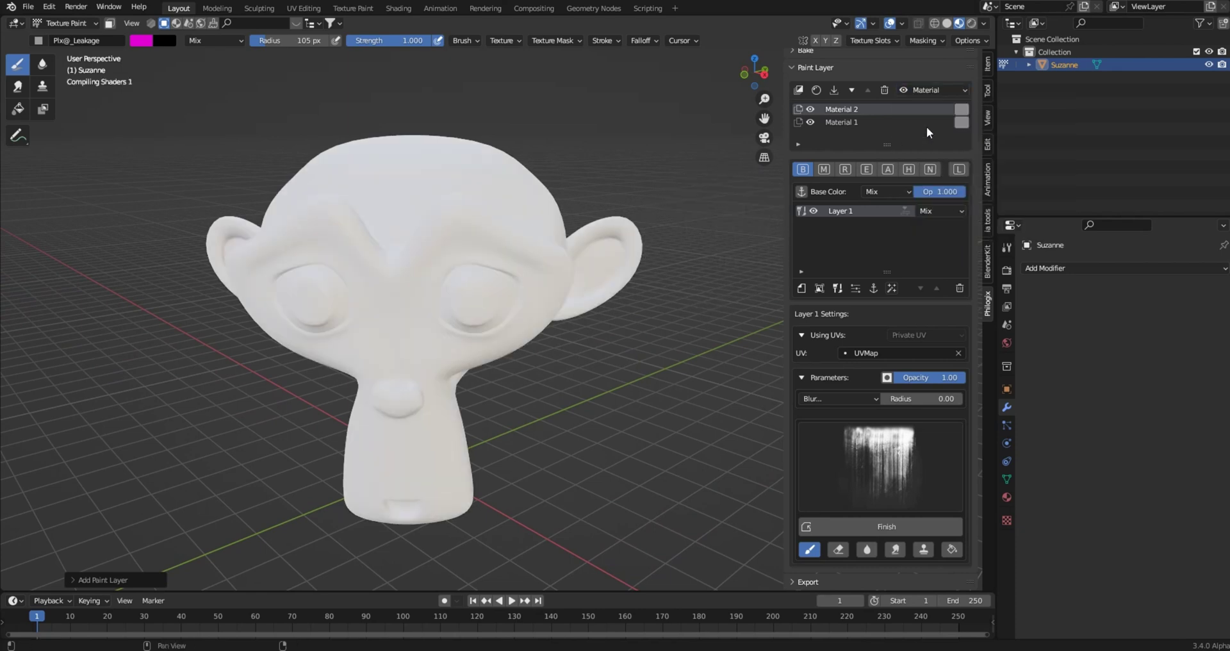
middle_click_drag(562, 329, 610, 303)
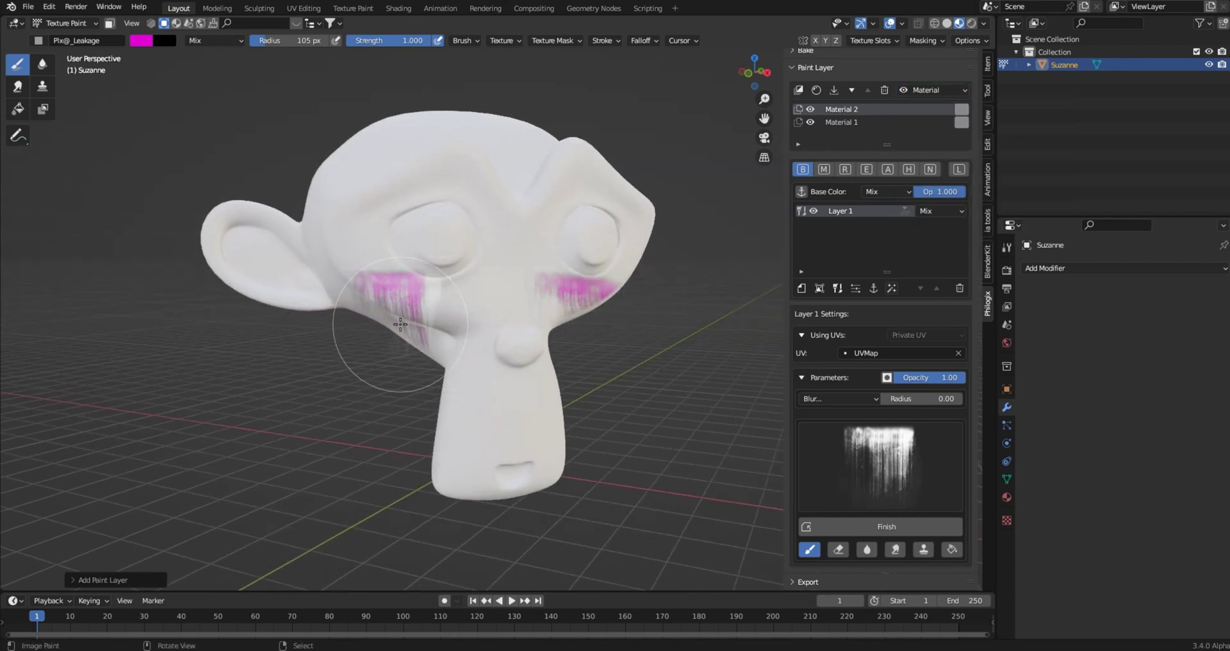
left_click_drag(385, 335, 447, 329)
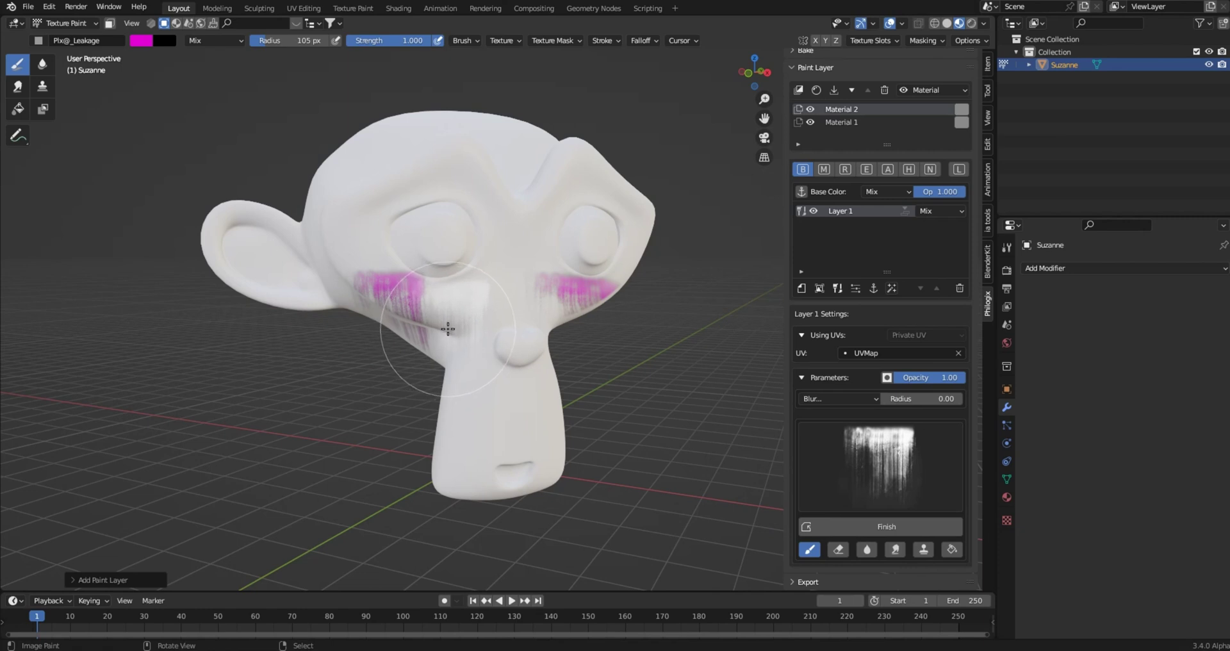
- Resize the brush to 184 px, set a random angle, and paint streaks down the cheeks
key("f")
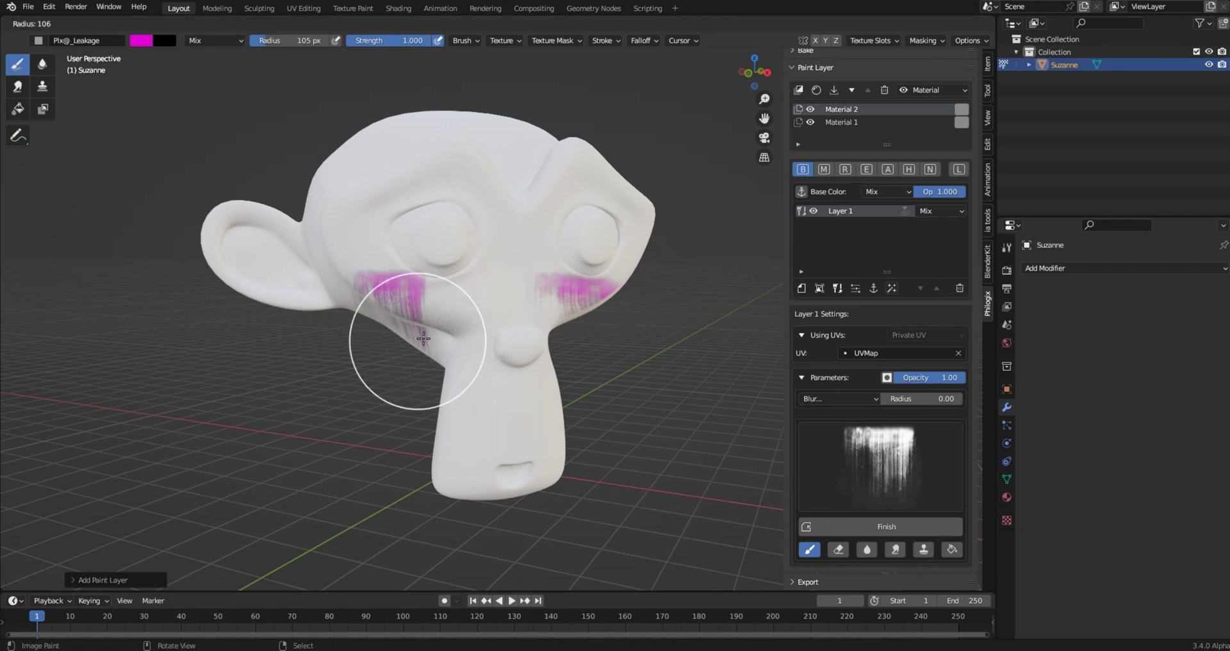
left_click(467, 321)
left_click_drag(467, 321, 425, 363)
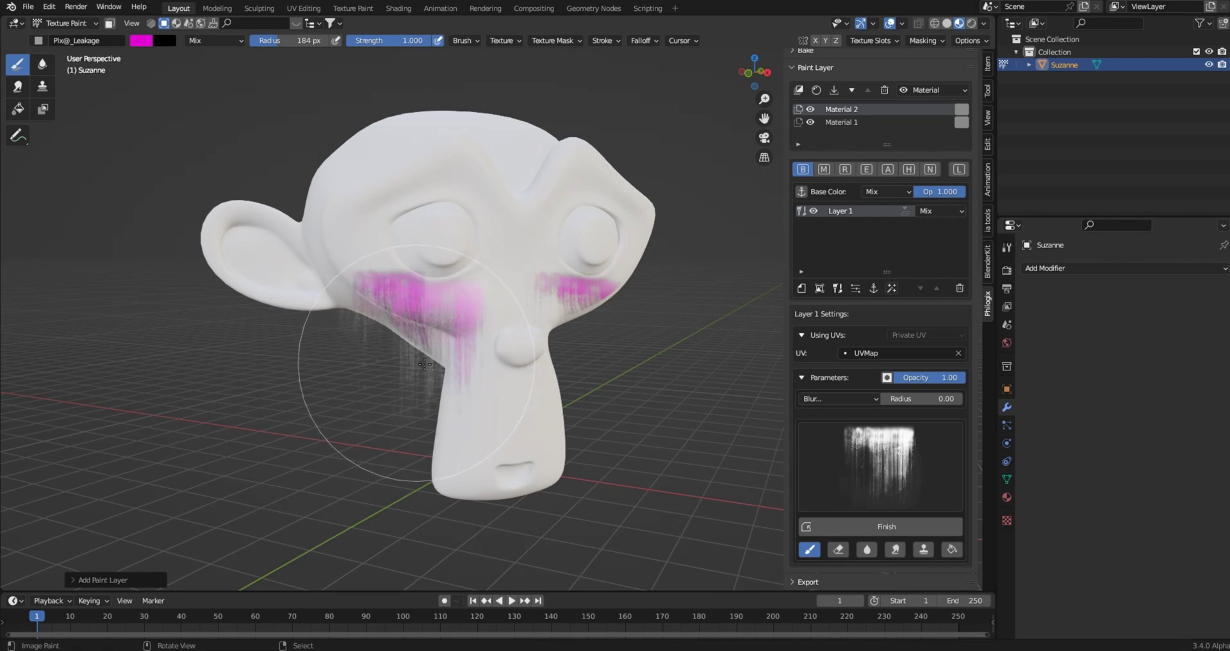
middle_click_drag(583, 397, 612, 400)
scroll(443, 392, "up", 1)
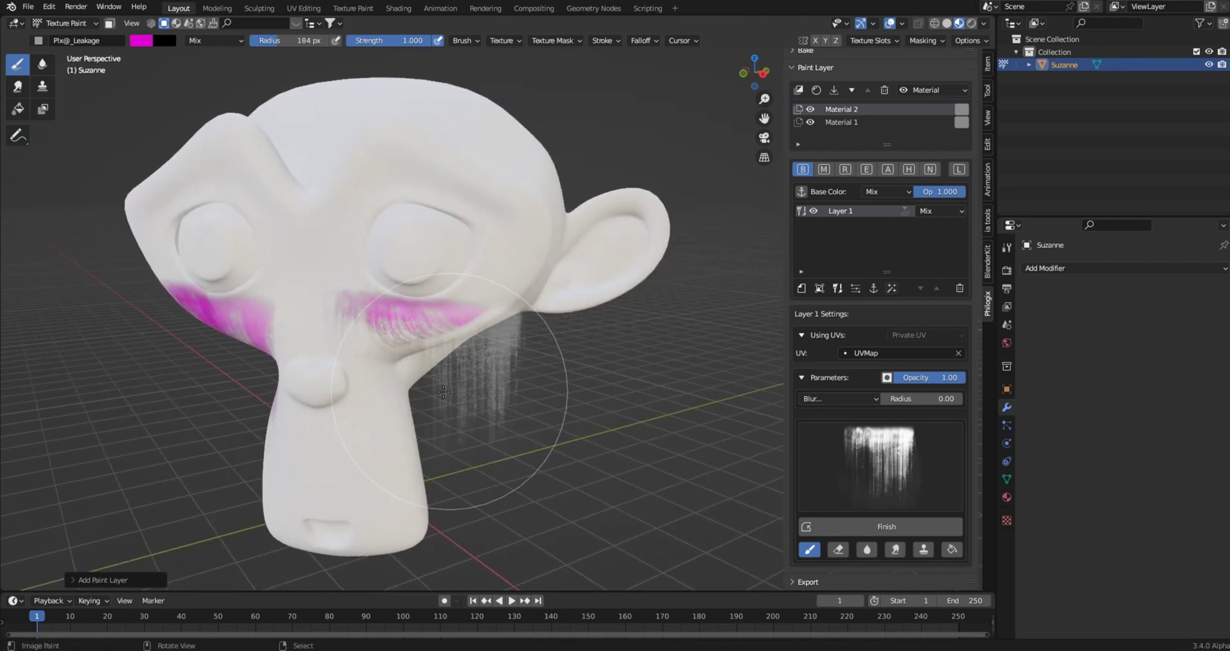
key("r")
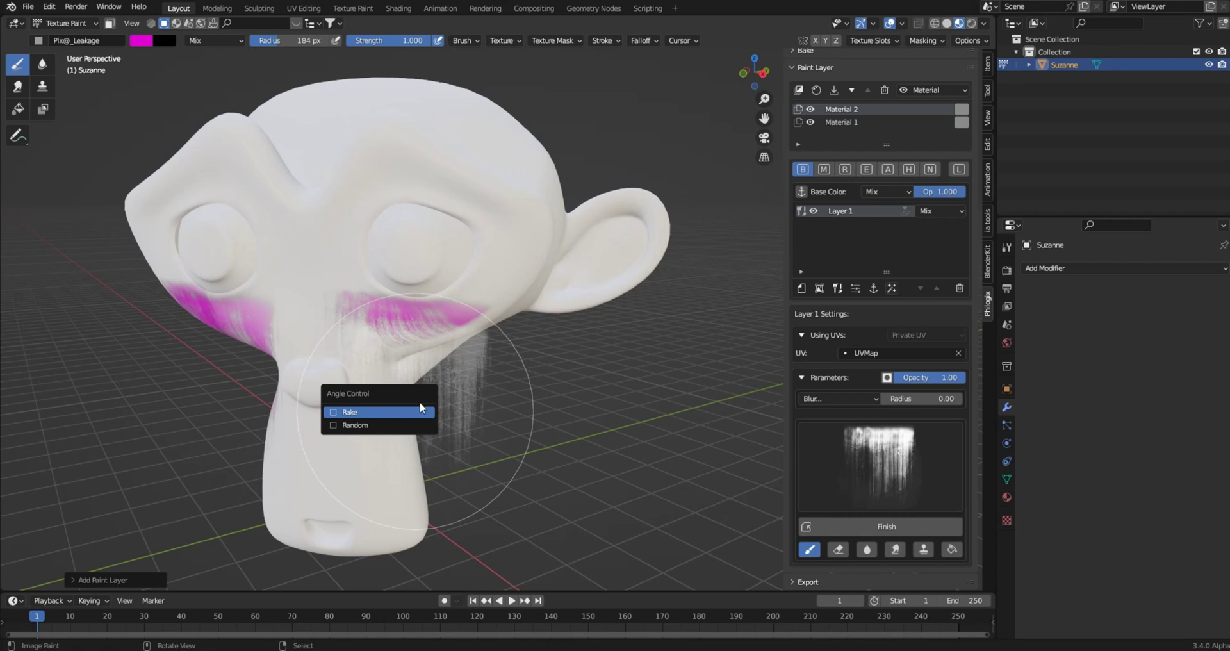
left_click(395, 427)
mouse_move(410, 346)
left_mouse_down()
mouse_move(382, 403)
mouse_move(397, 384)
mouse_move(405, 400)
left_mouse_up()
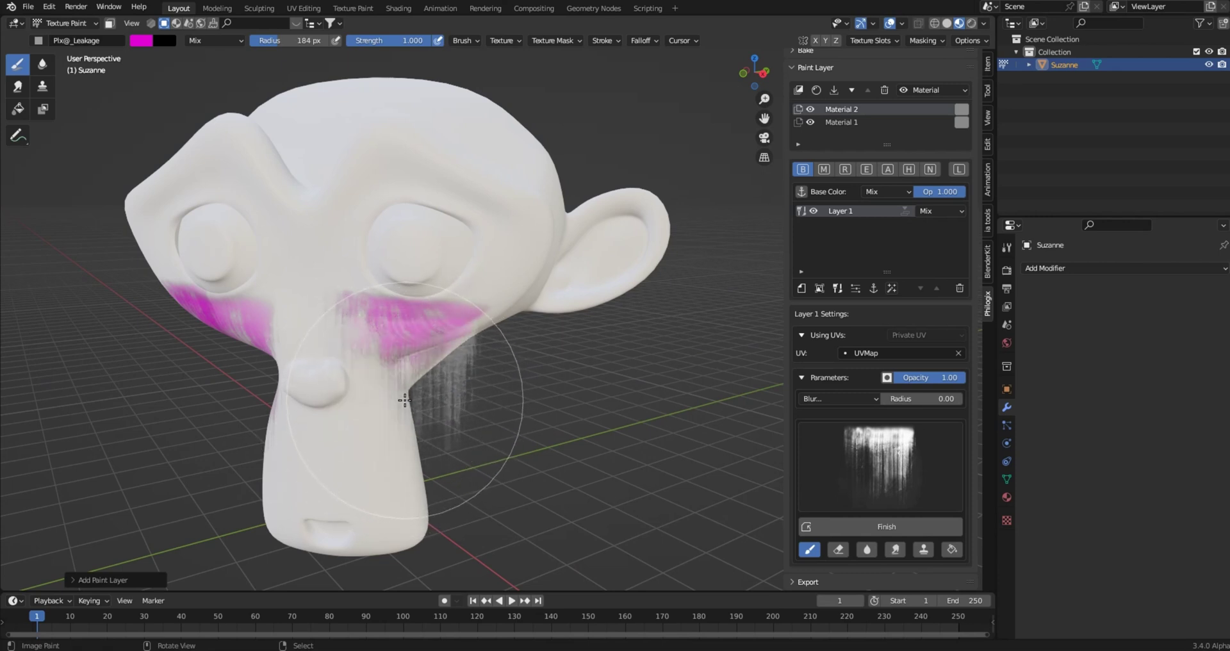
- Check the leakage streaks from several angles, then finish the layer and save its image
mouse_move(510, 397)
middle_mouse_down()
mouse_move(535, 372)
mouse_move(413, 358)
middle_mouse_up()
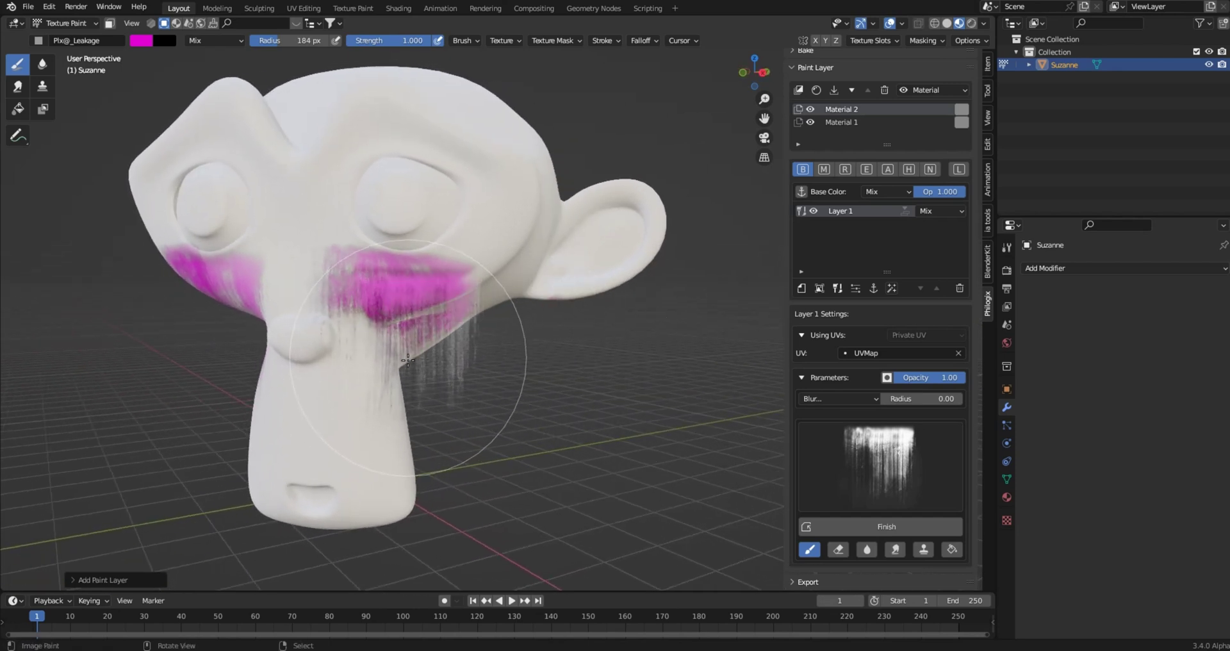
mouse_move(408, 360)
middle_mouse_down()
mouse_move(485, 377)
mouse_move(400, 371)
middle_mouse_up()
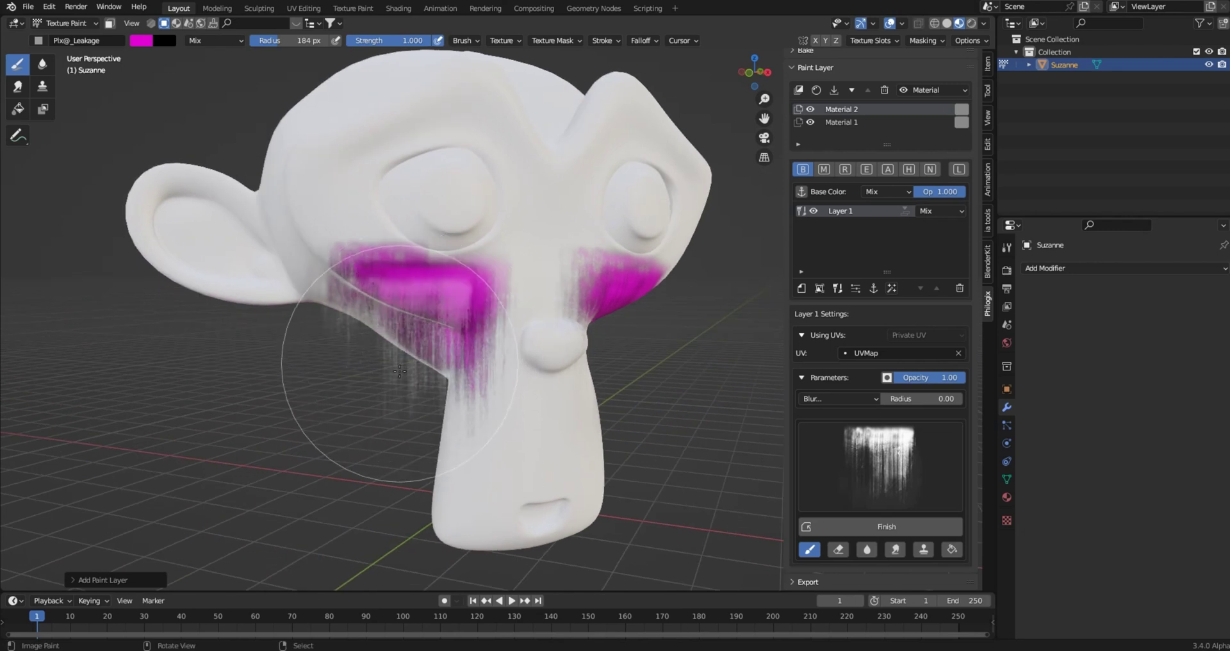
middle_click_drag(400, 372, 510, 346)
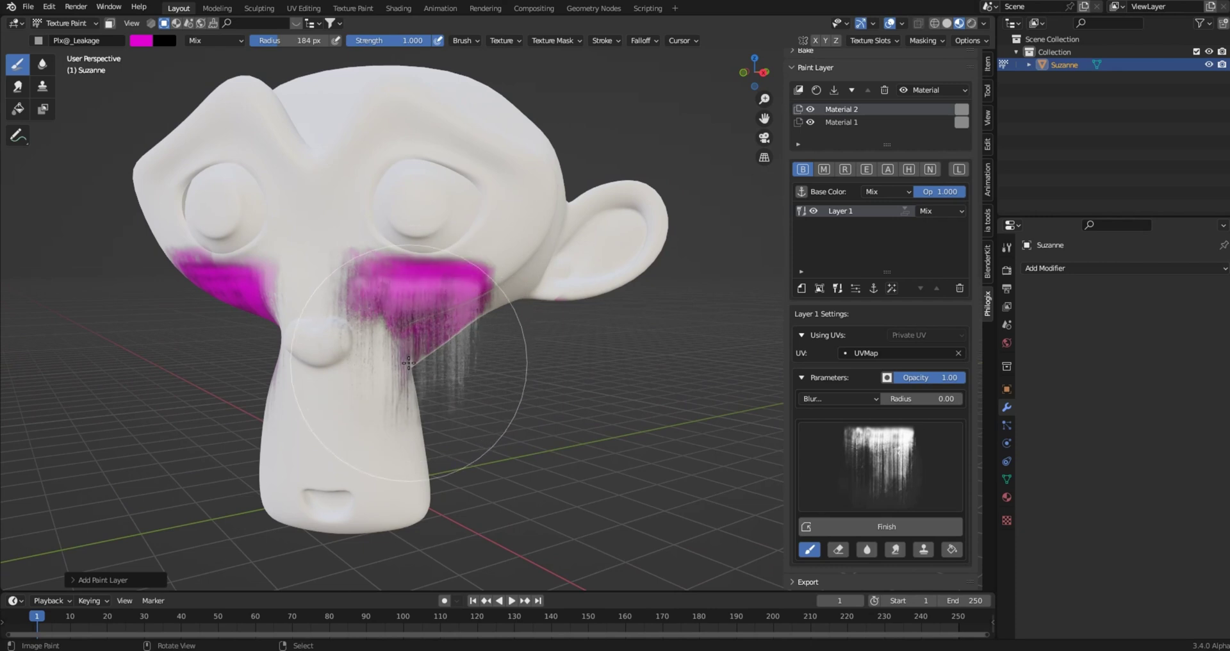
middle_click_drag(408, 363, 483, 352)
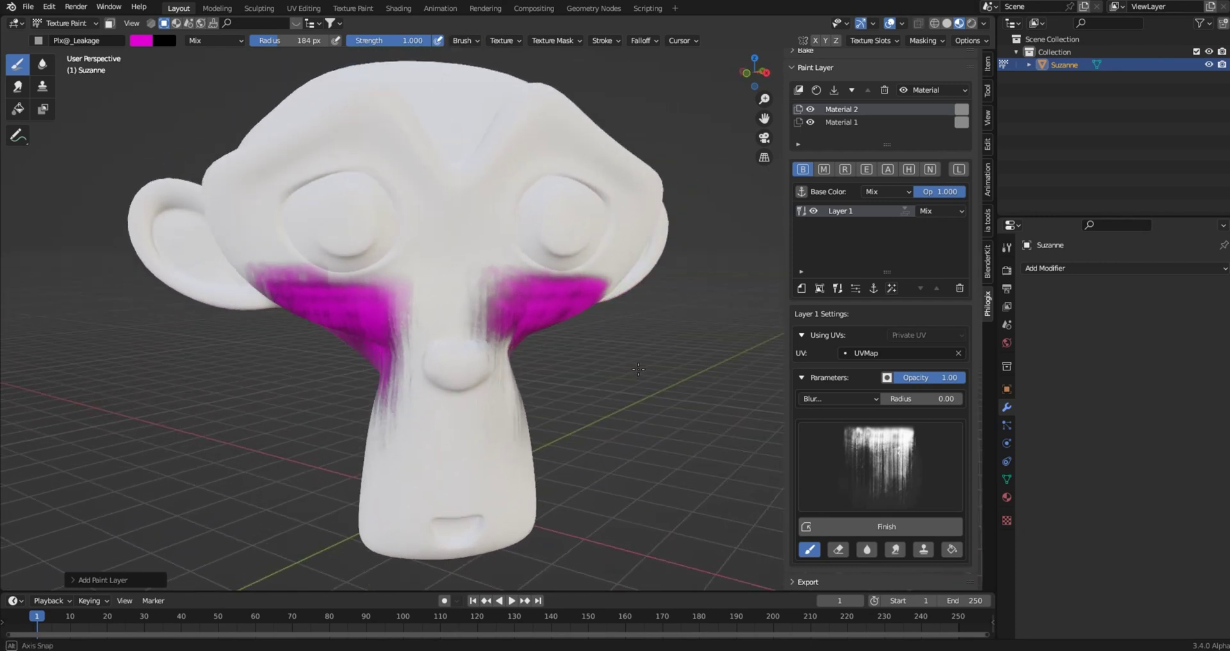
mouse_move(634, 358)
middle_mouse_down()
mouse_move(647, 353)
mouse_move(792, 451)
middle_mouse_up()
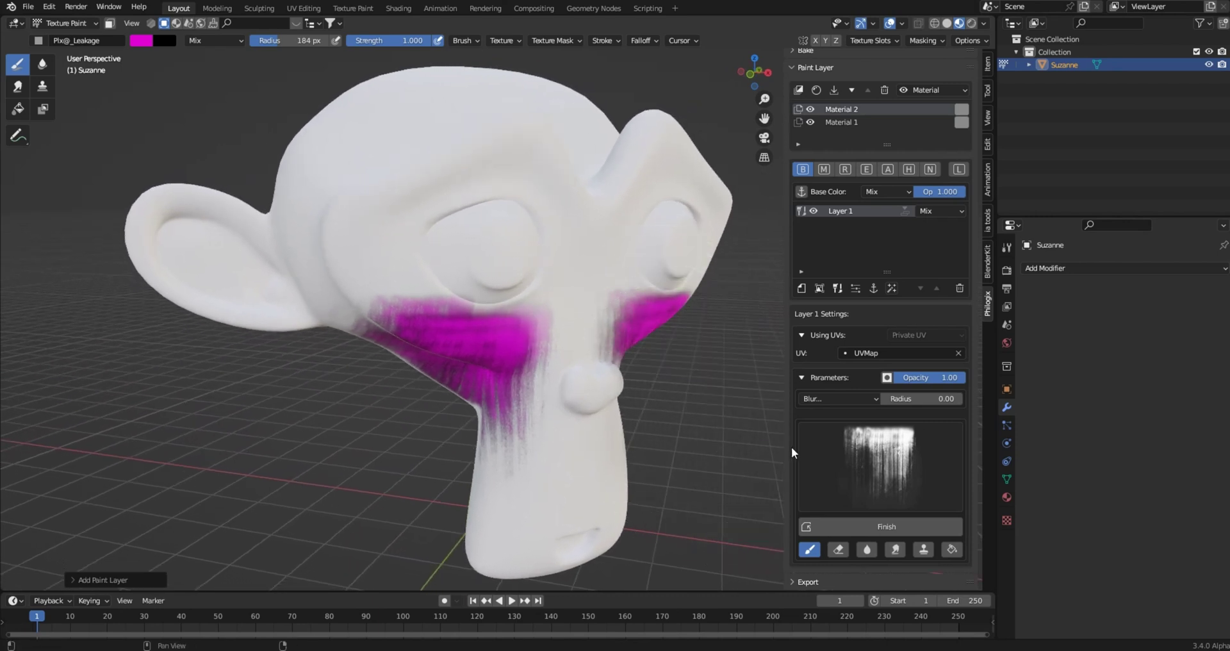
left_click(878, 524)
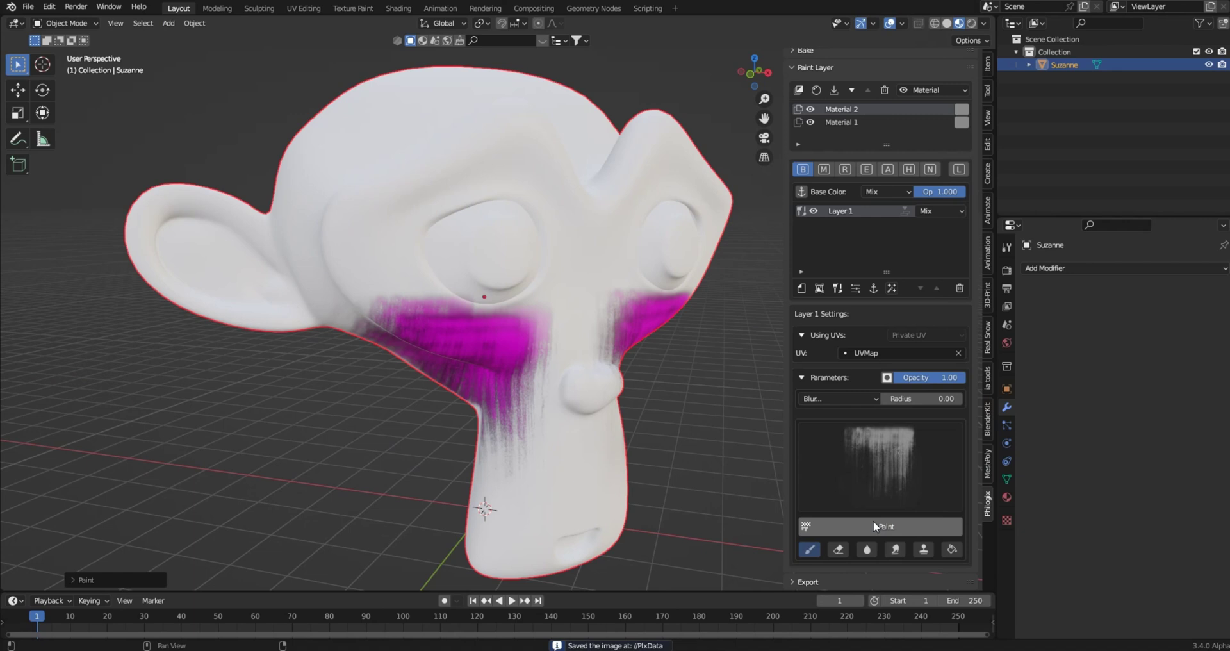
- Add a third paint layer and rename the top two layers #1 and #2
middle_click_drag(714, 387, 592, 347)
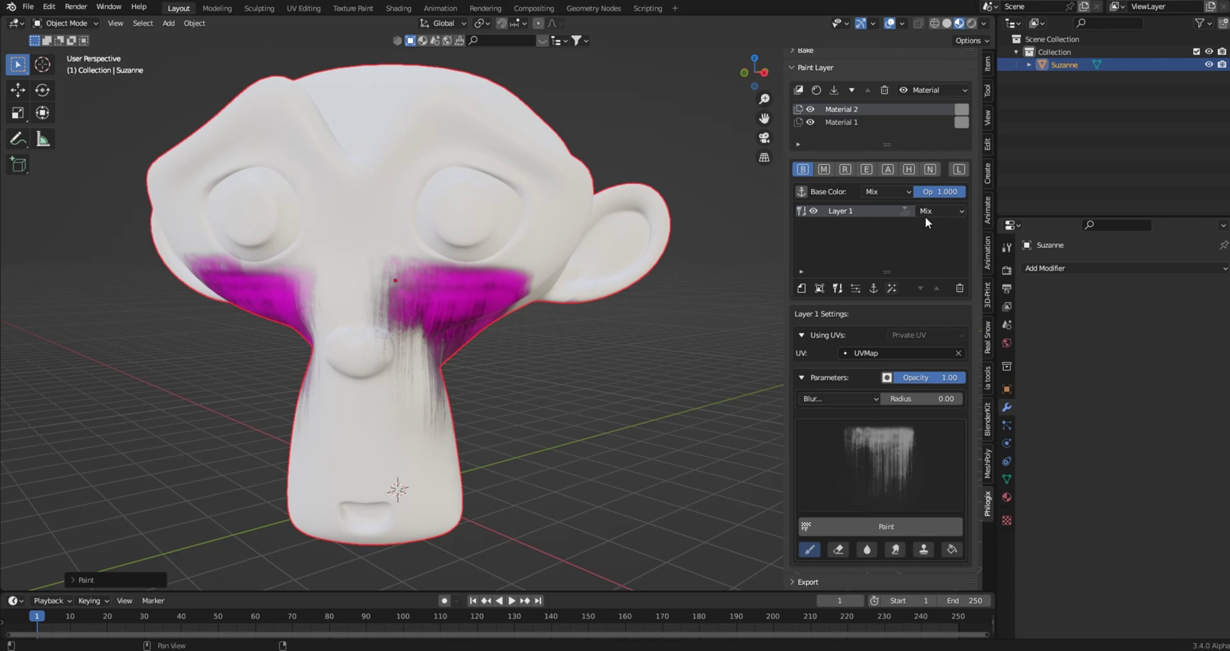
left_click(960, 169)
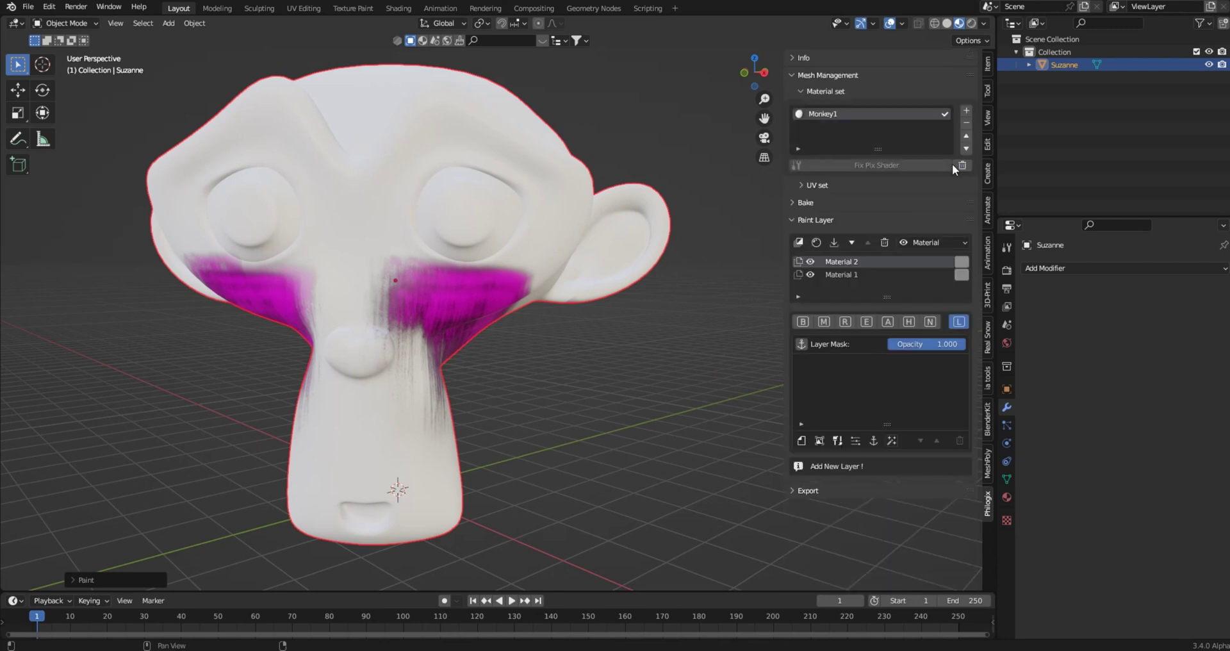
left_click(798, 241)
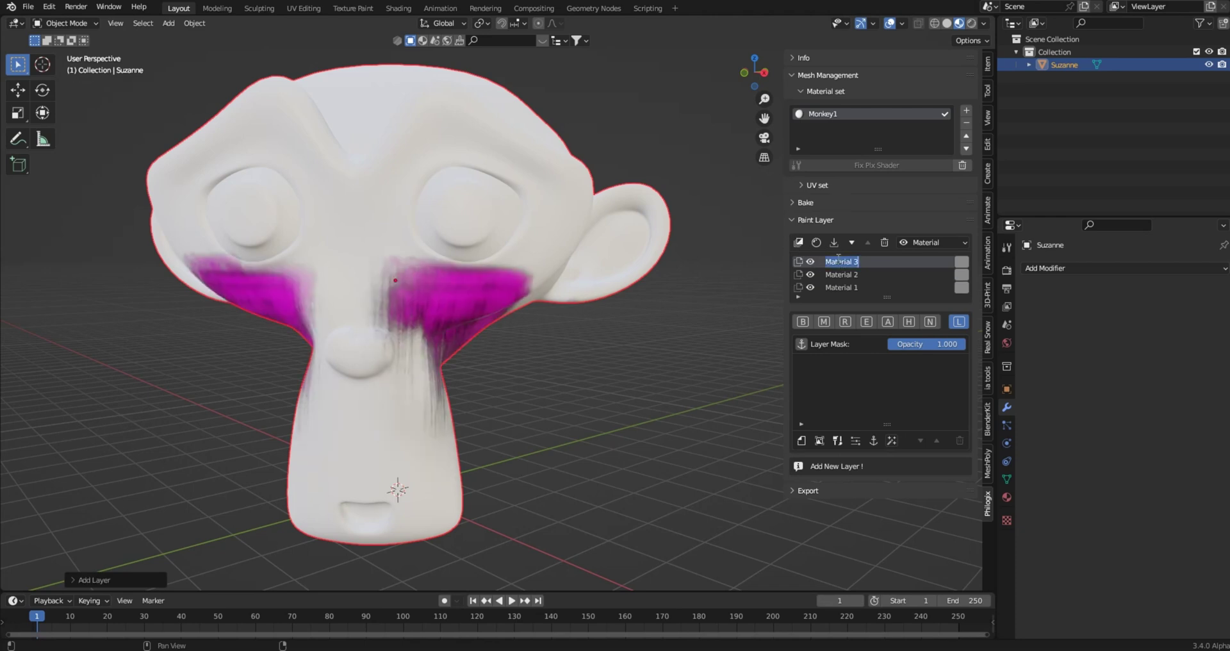
type("#2")
double_click(845, 275)
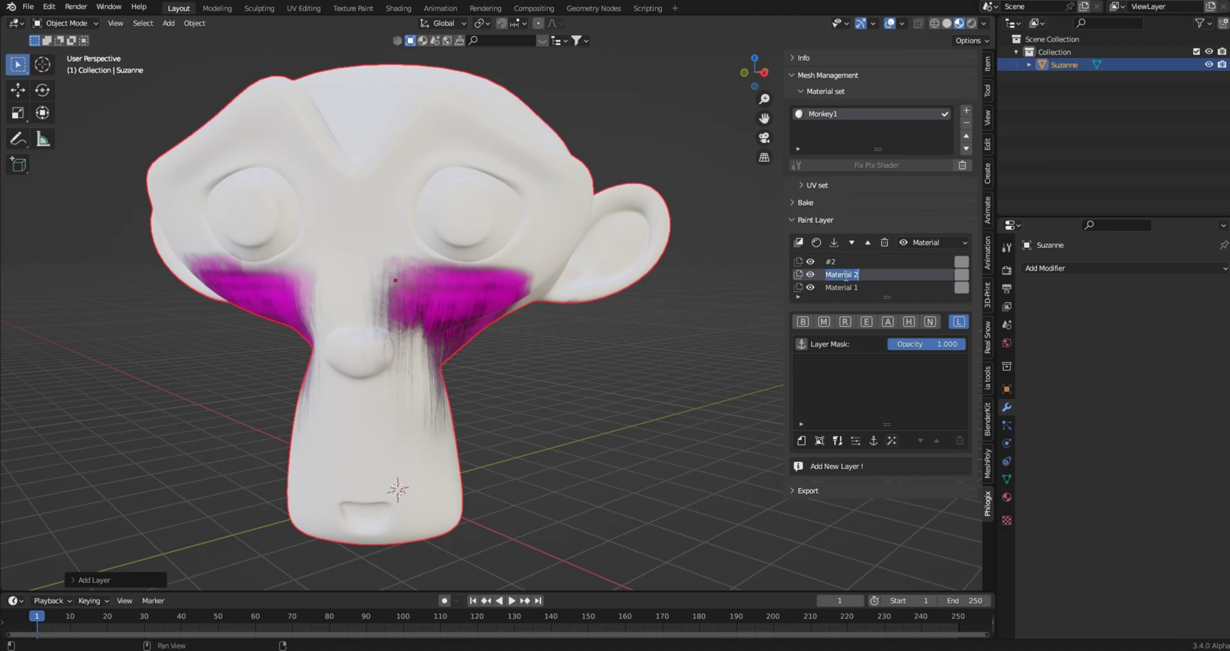
type("#1")
- Give layer #2 a new Base Color Layer 1
left_click(822, 261)
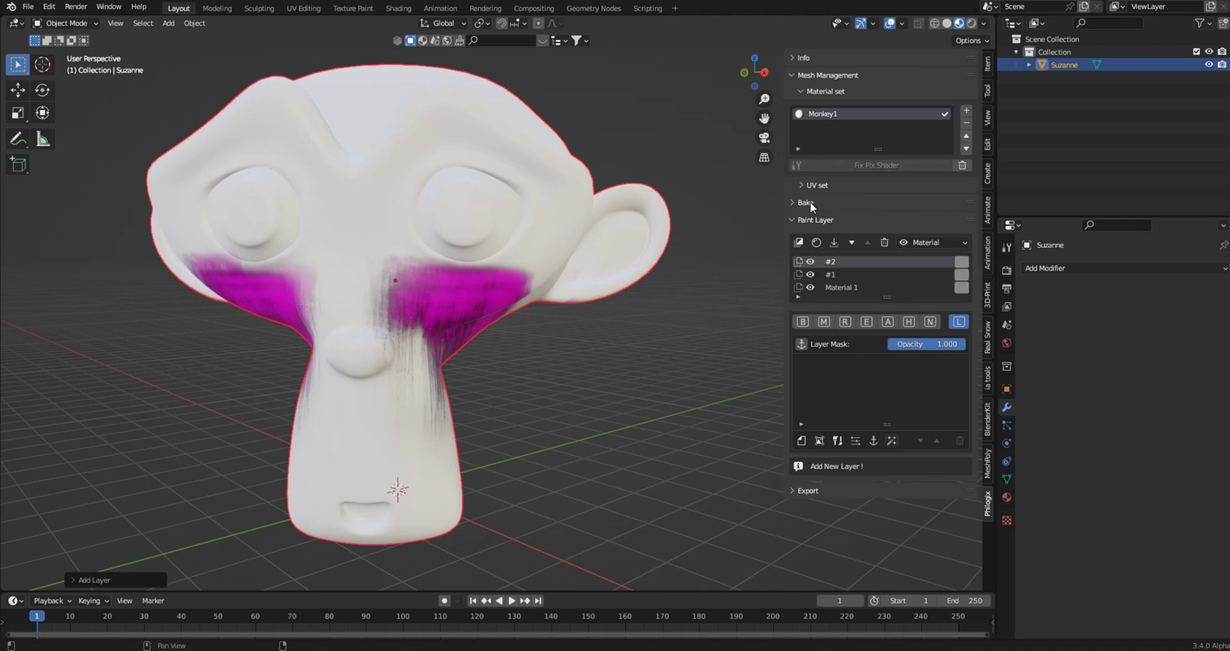
left_click(803, 320)
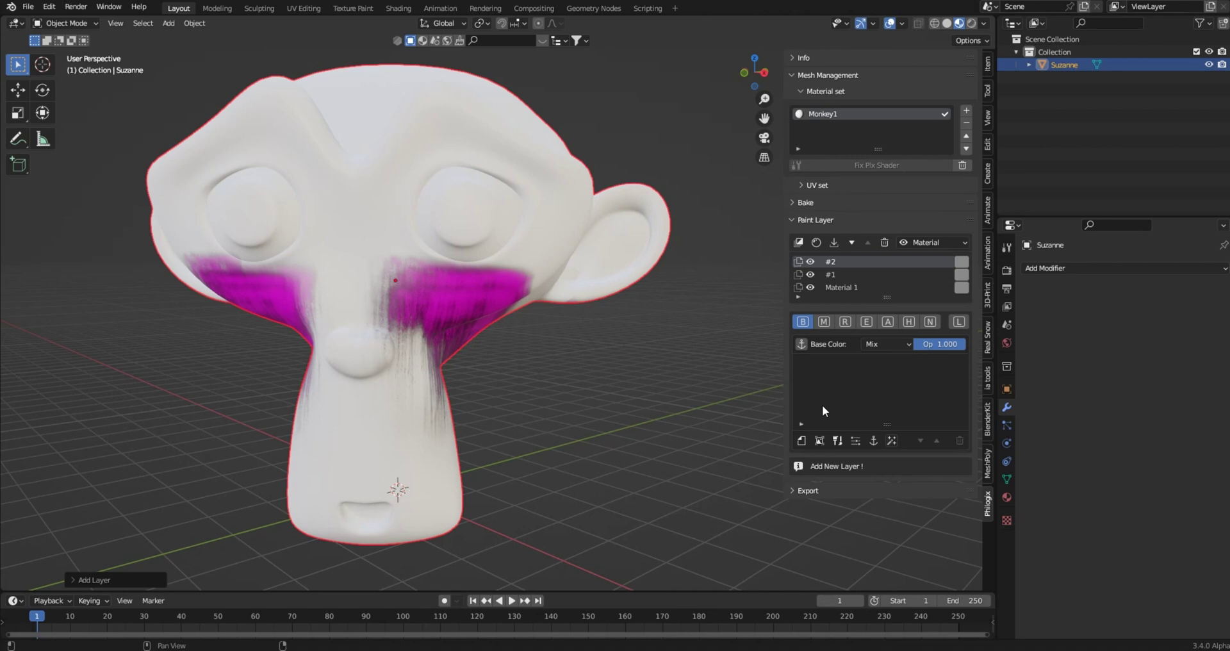
left_click(836, 441)
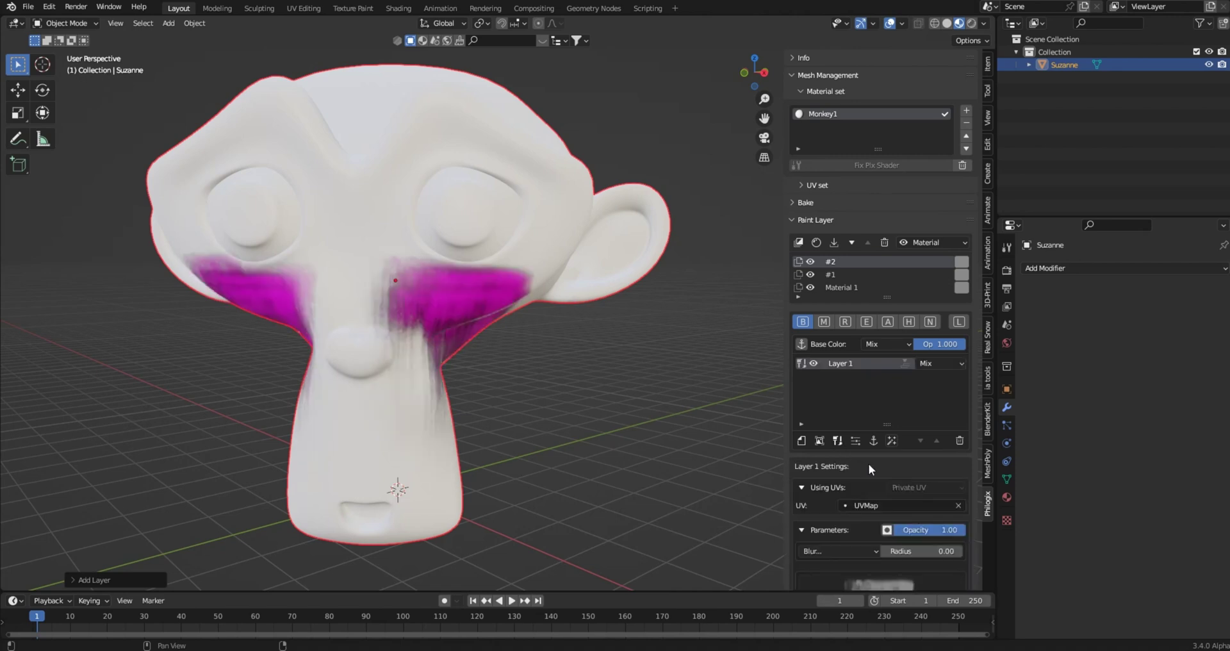
scroll(867, 463, "down", 5)
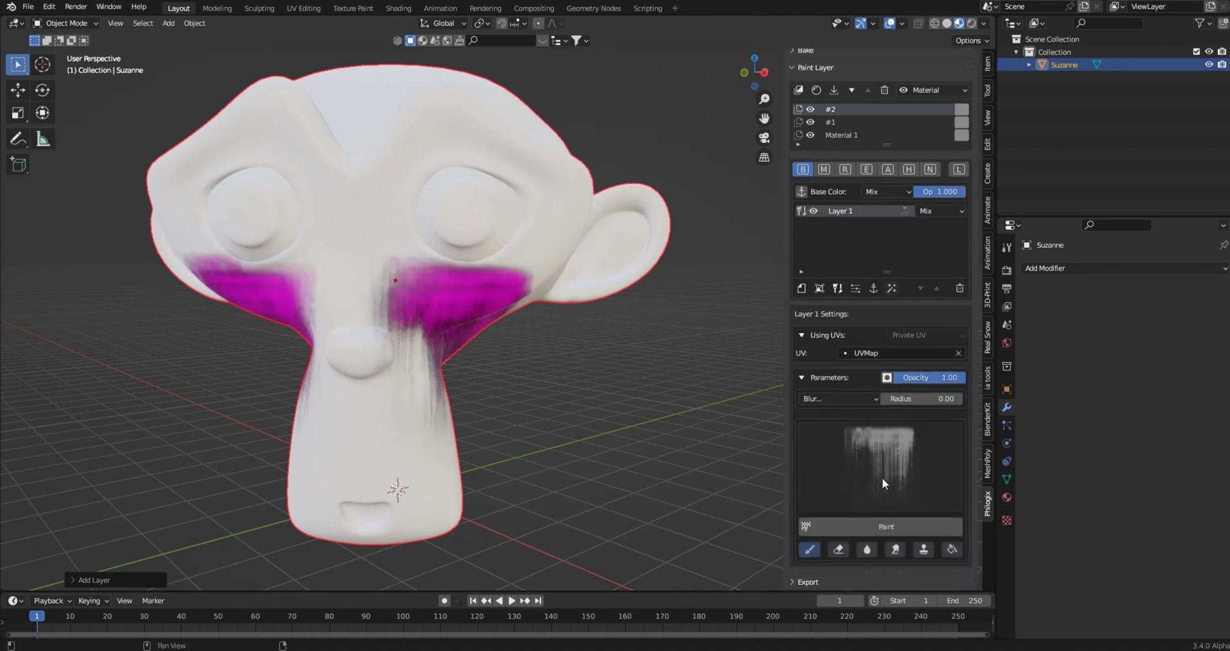
- Create the new layer's paint image and set the brush texture to Pix@_Cracks
left_click(879, 523)
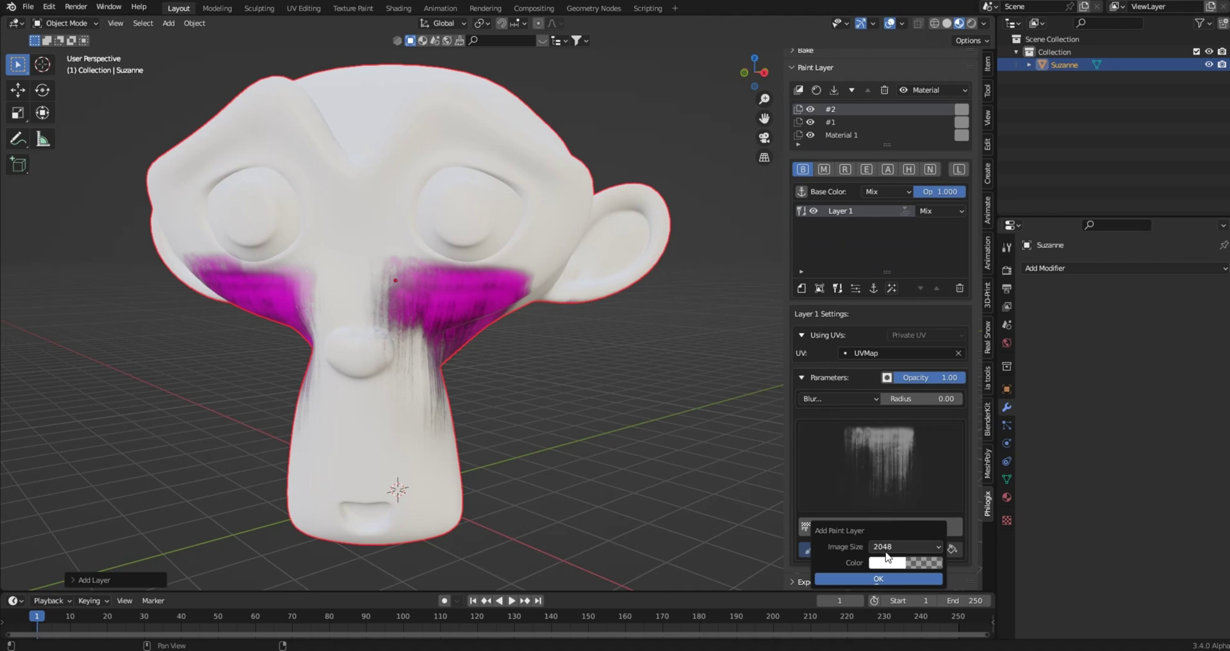
left_click(874, 577)
left_click(874, 477)
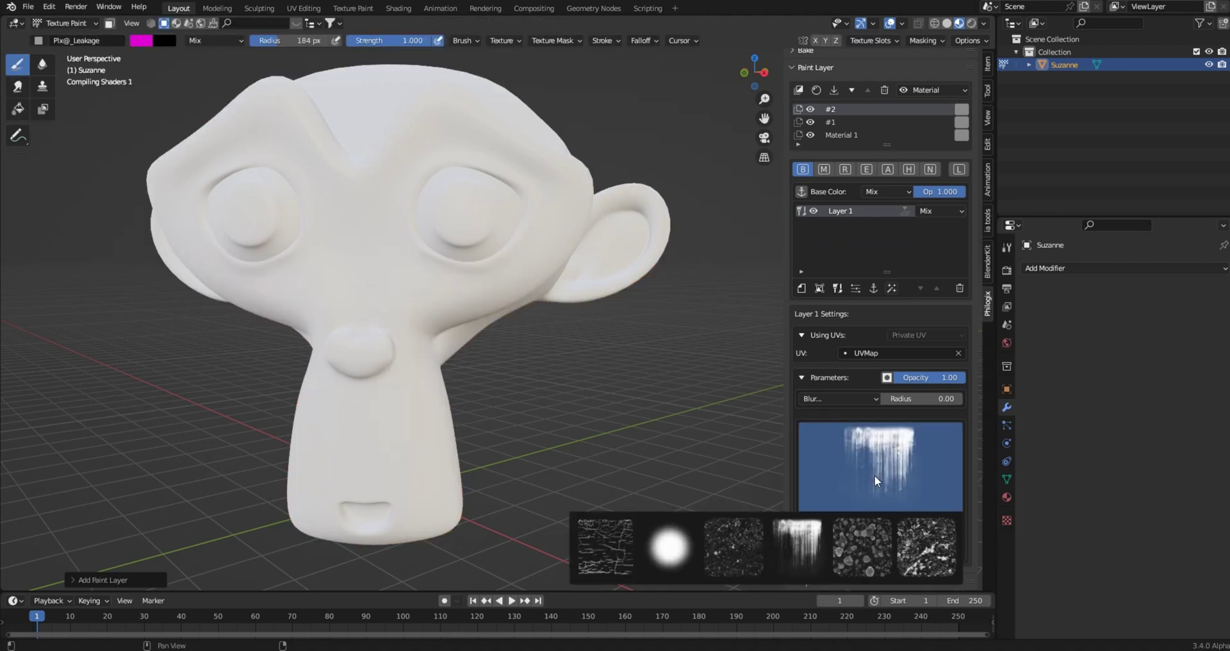
left_click(607, 535)
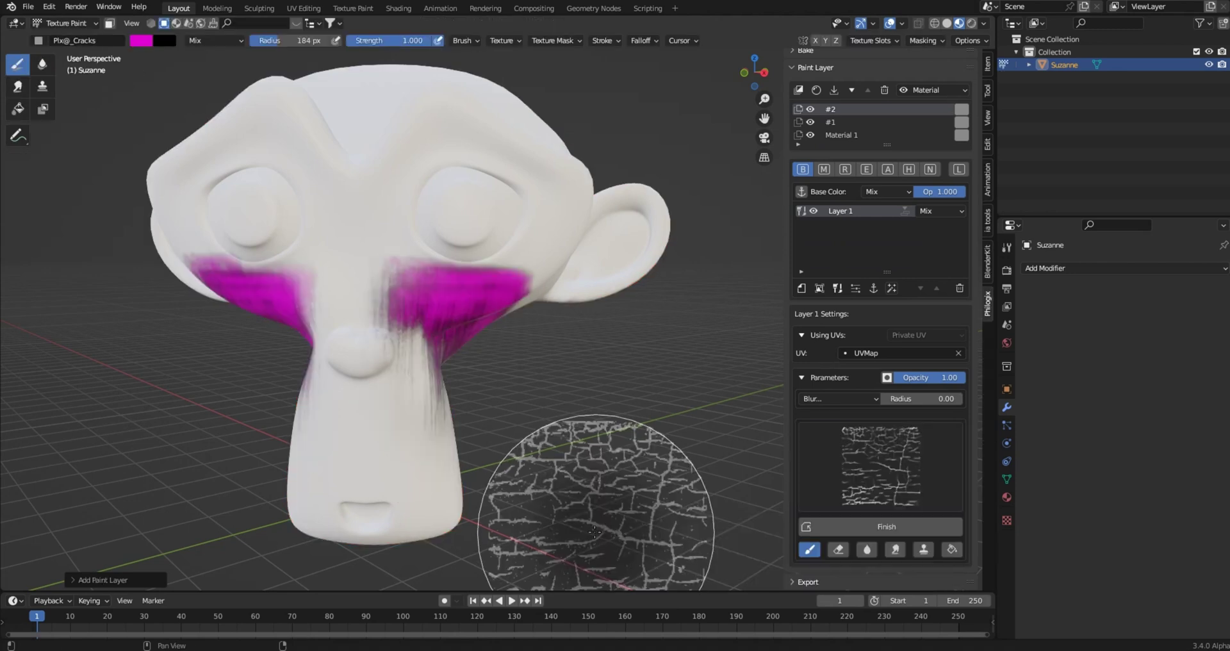
- Paint green cracks across Suzanne's chin, nose and cheeks
left_click(143, 43)
left_click(166, 63)
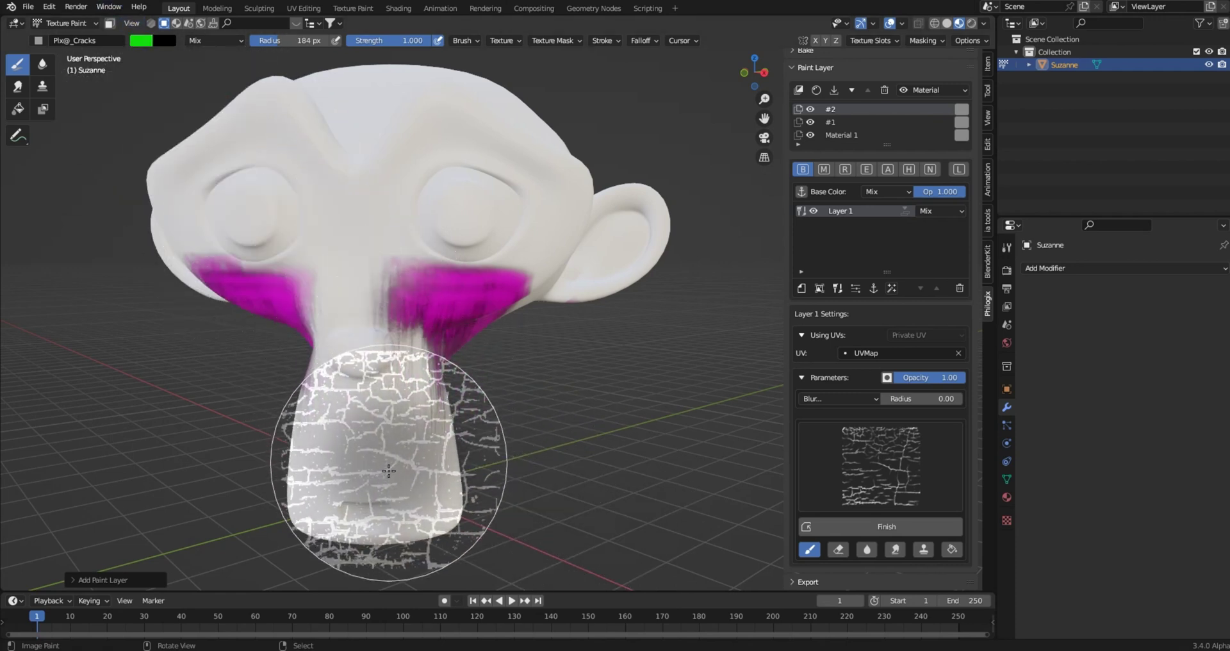
mouse_move(389, 471)
left_mouse_down()
mouse_move(357, 494)
mouse_move(321, 458)
mouse_move(348, 417)
mouse_move(347, 368)
left_mouse_up()
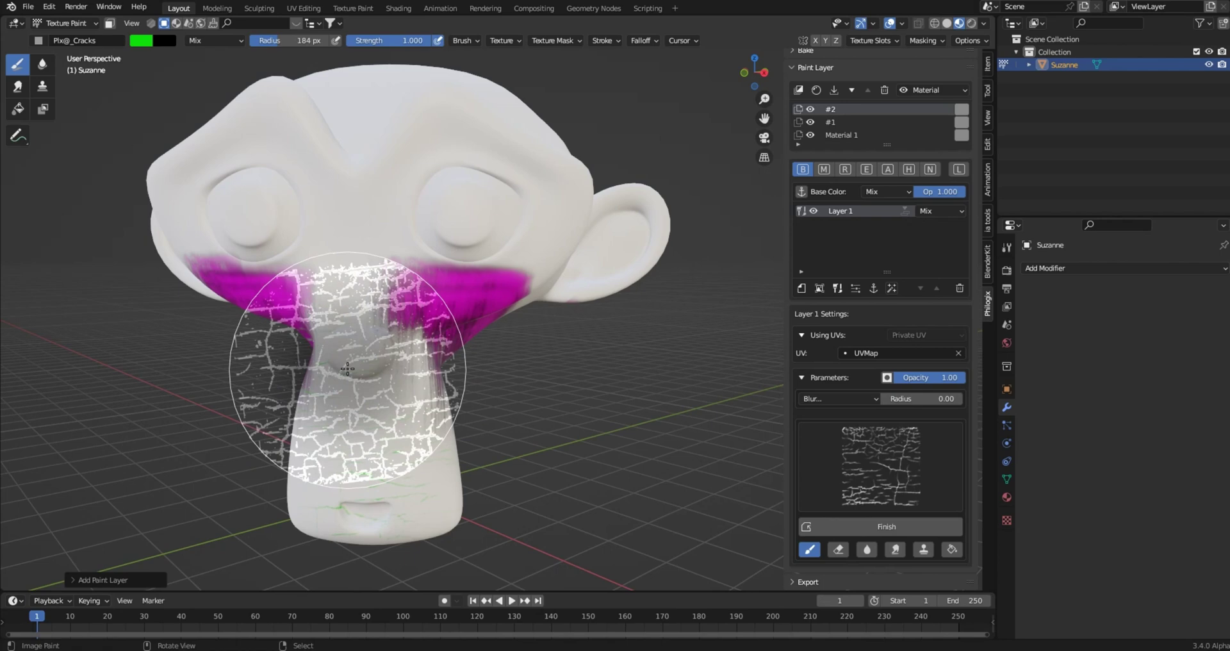
middle_click_drag(318, 535, 517, 402)
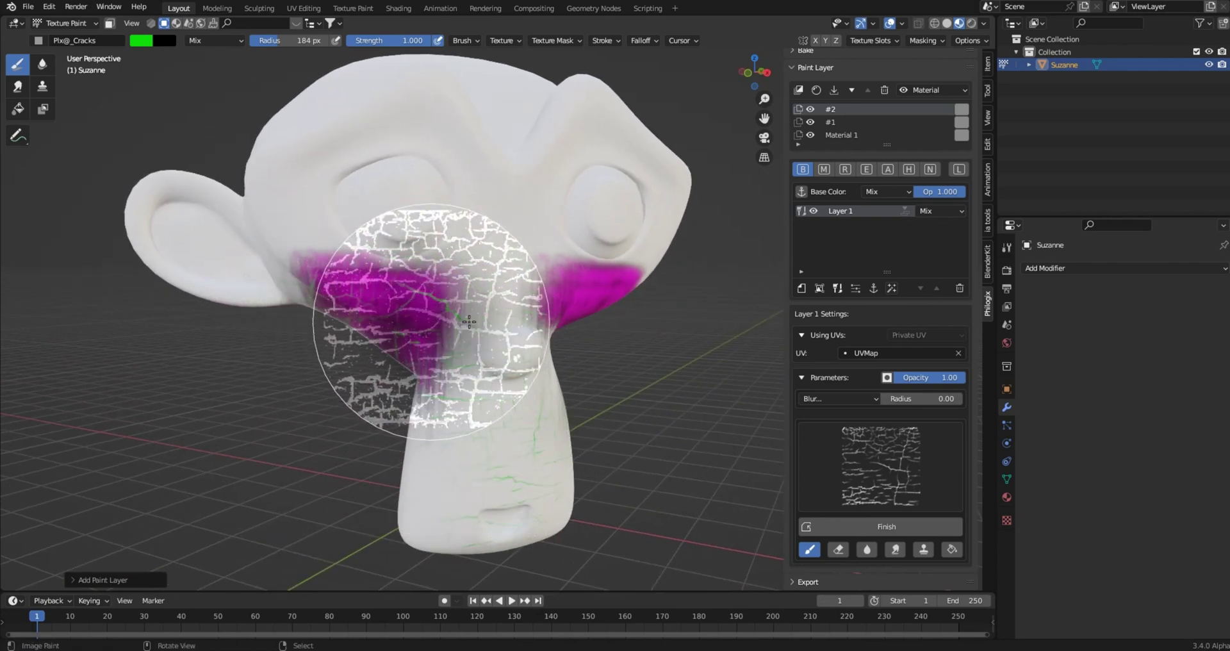
mouse_move(659, 316)
middle_mouse_down()
mouse_move(512, 339)
mouse_move(631, 372)
mouse_move(625, 355)
middle_mouse_up()
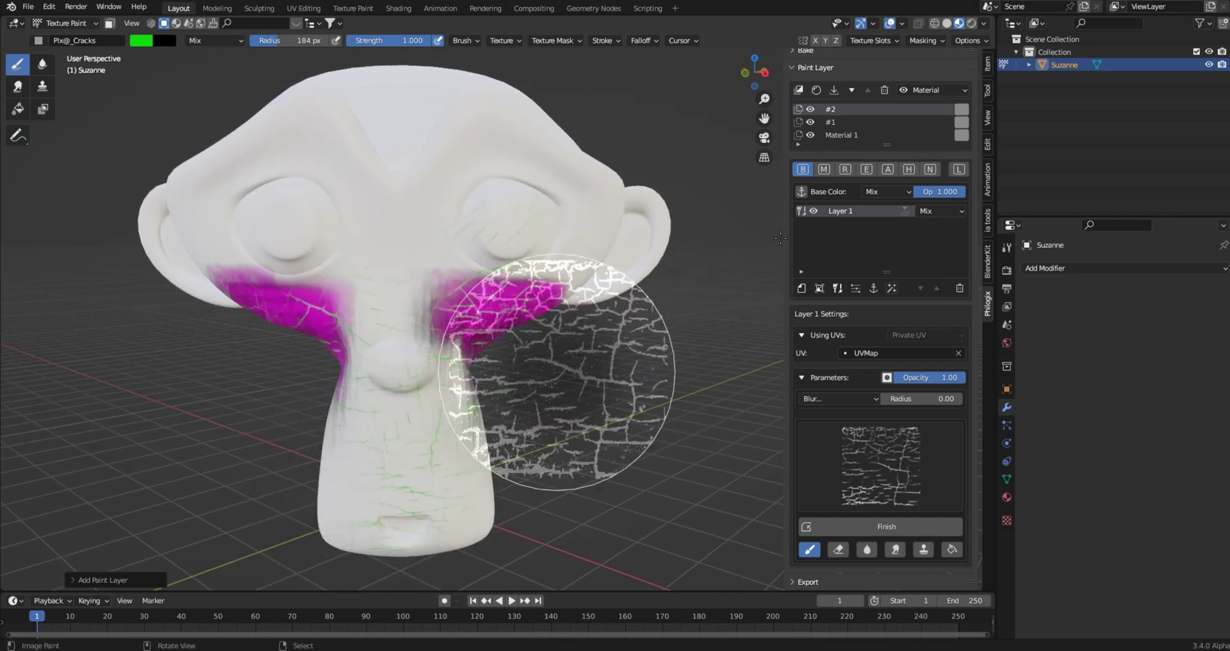
- Set up a pink Pix@_Stains brush using the grey bubbles texture
left_click(1025, 47)
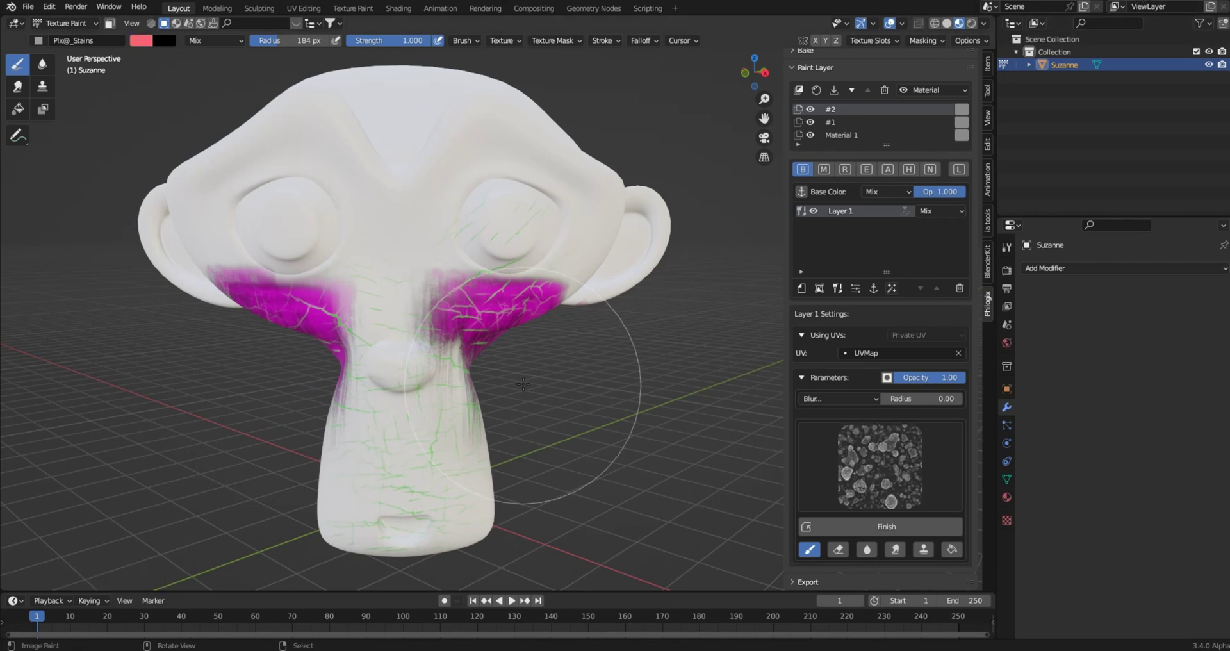
middle_click_drag(523, 383, 417, 379)
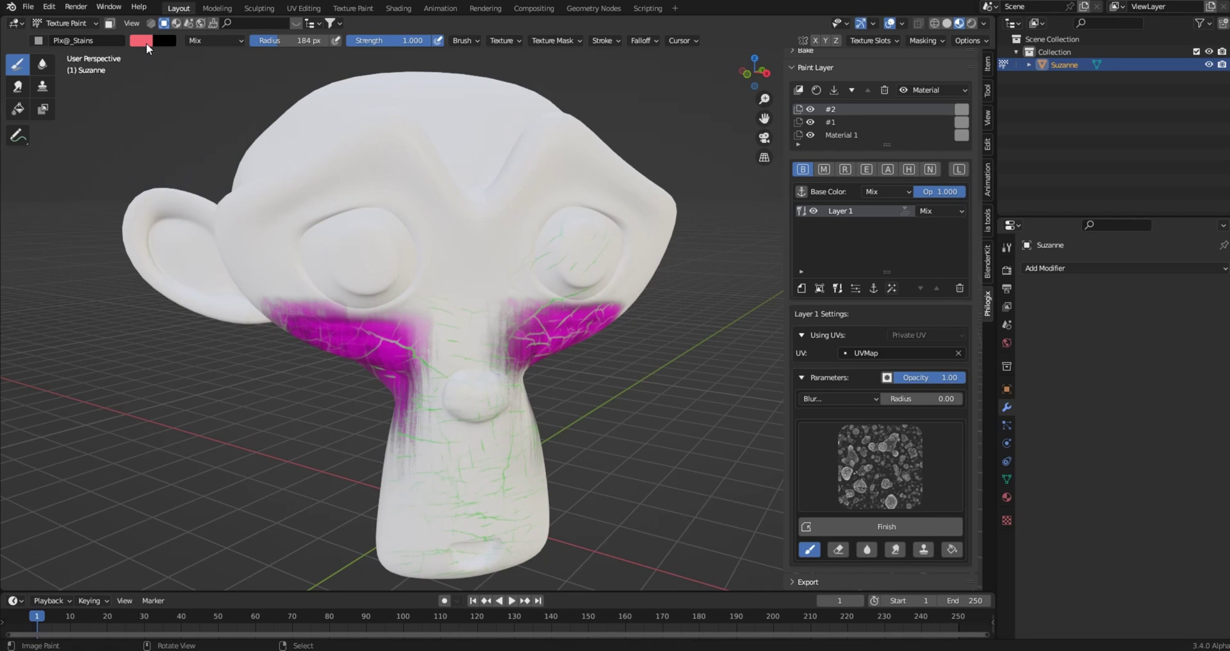
left_click(147, 42)
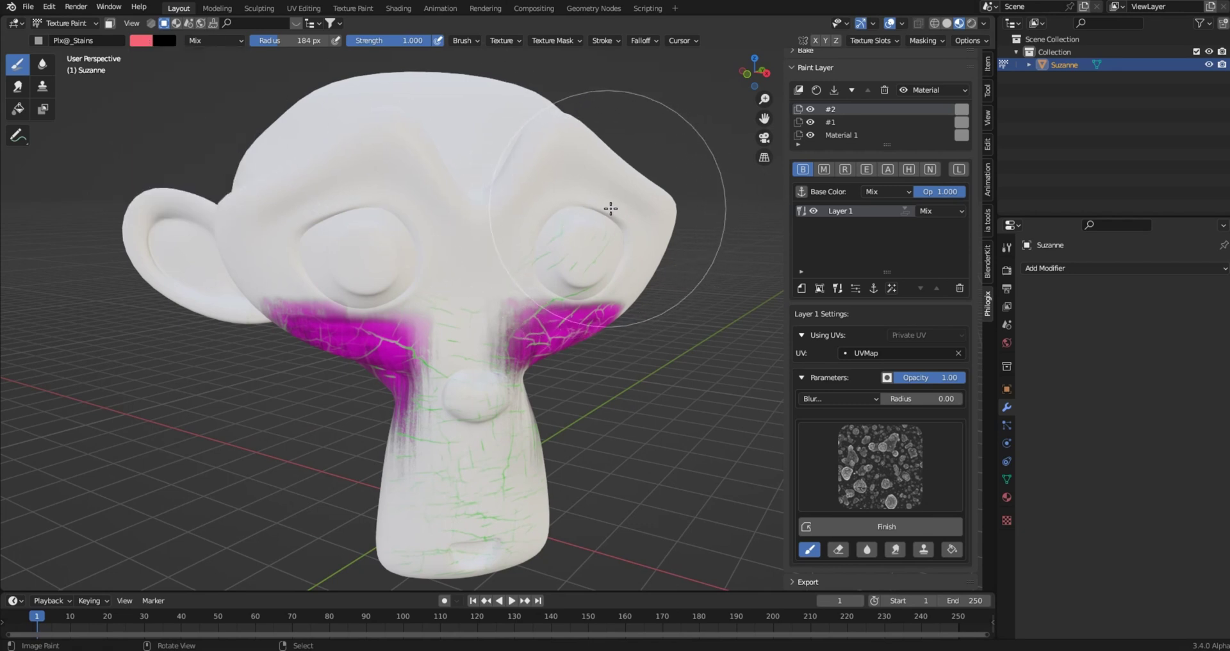
mouse_move(606, 205)
middle_mouse_down()
mouse_move(642, 201)
mouse_move(579, 213)
middle_mouse_up()
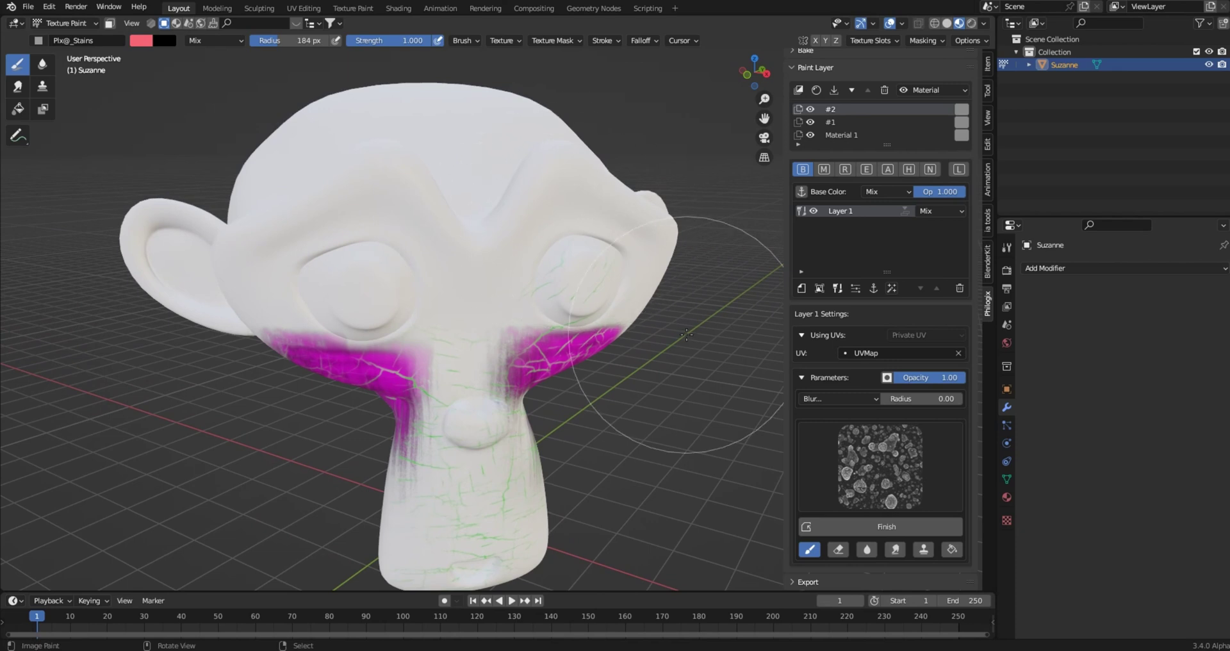
left_click(886, 447)
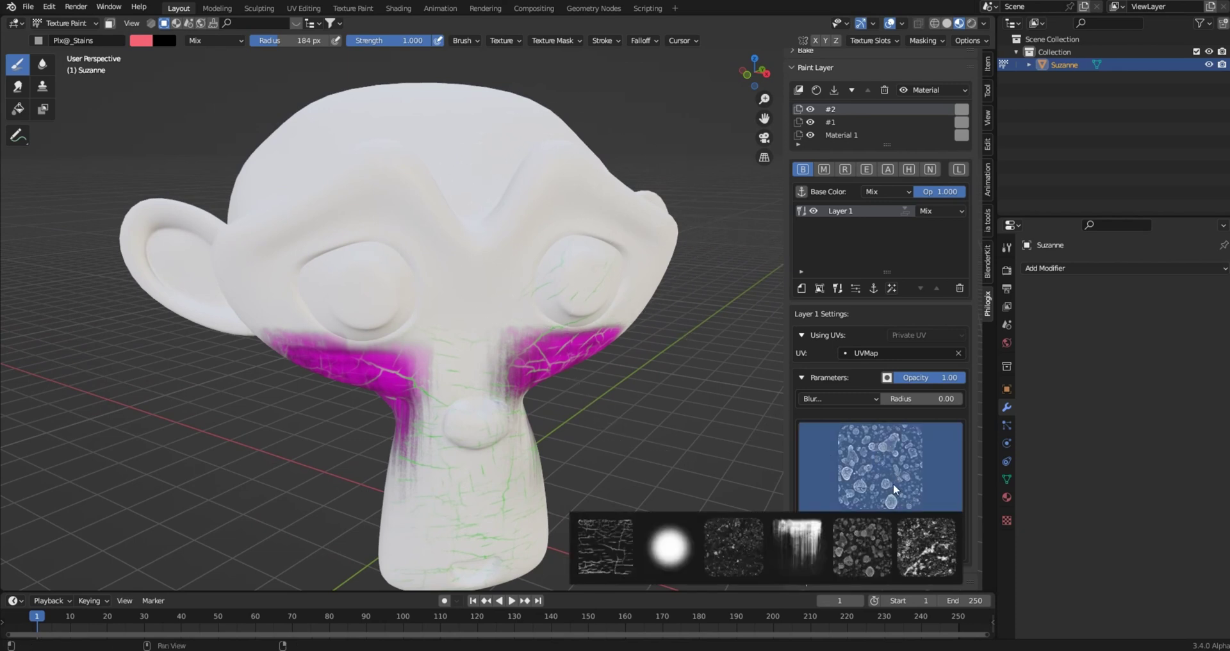
left_click(863, 540)
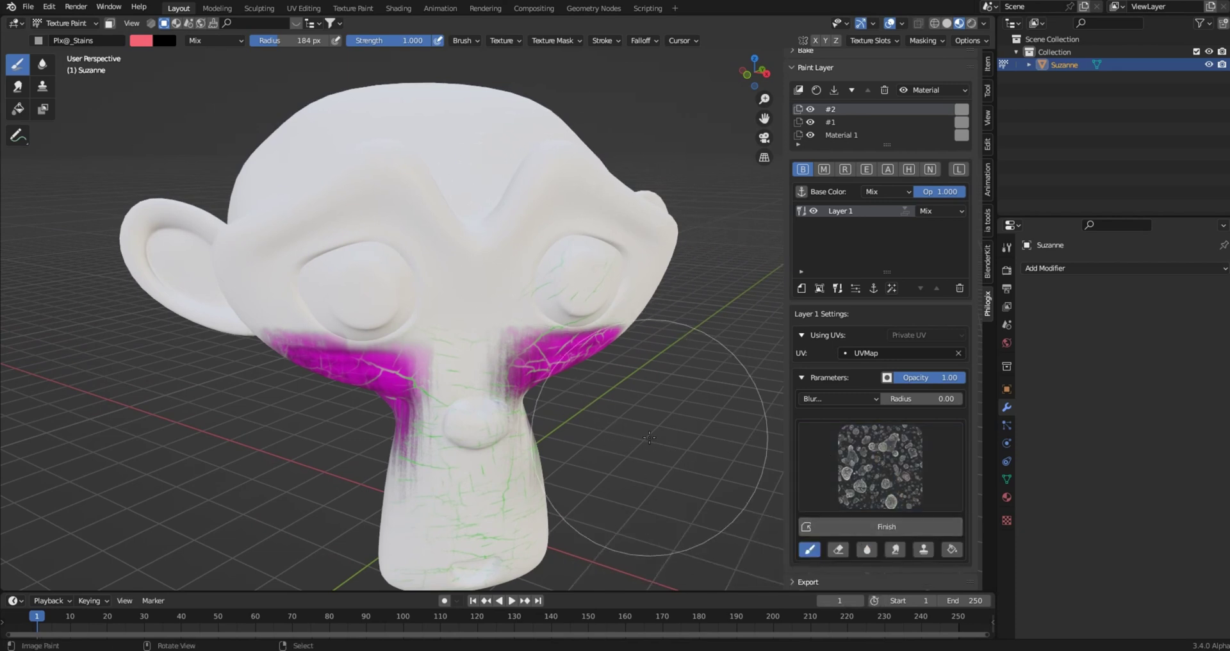
- Dab test pink stains near both eyes and the forehead
left_click_drag(316, 241, 399, 277)
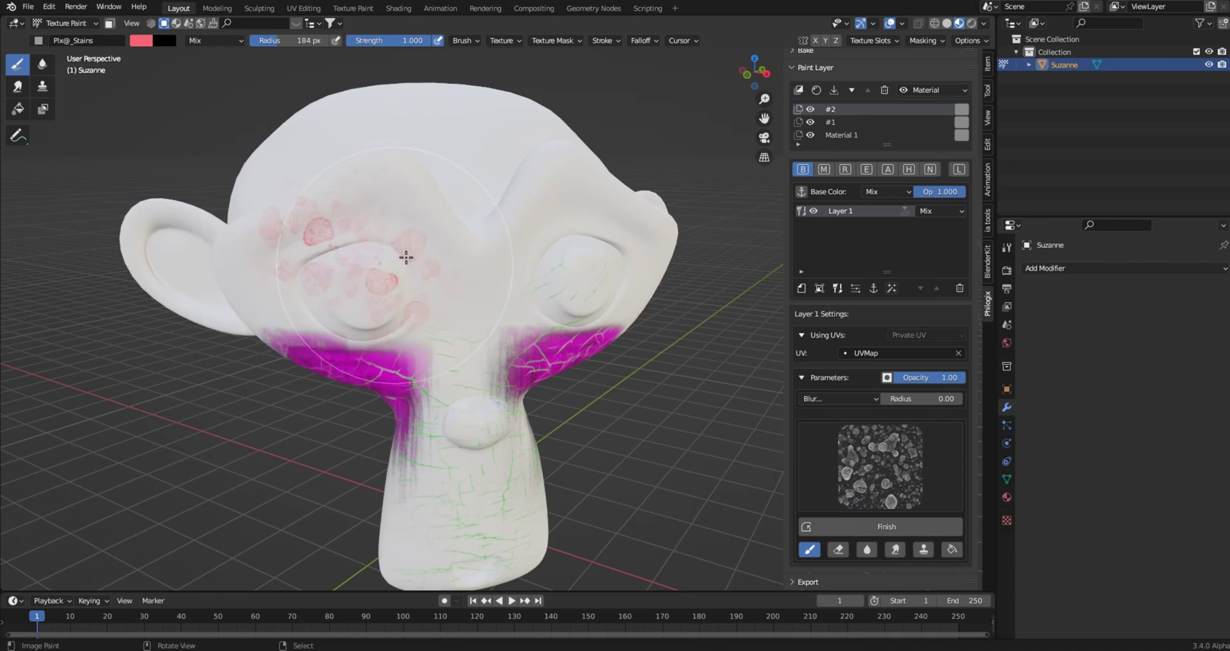
middle_click_drag(566, 241, 483, 118)
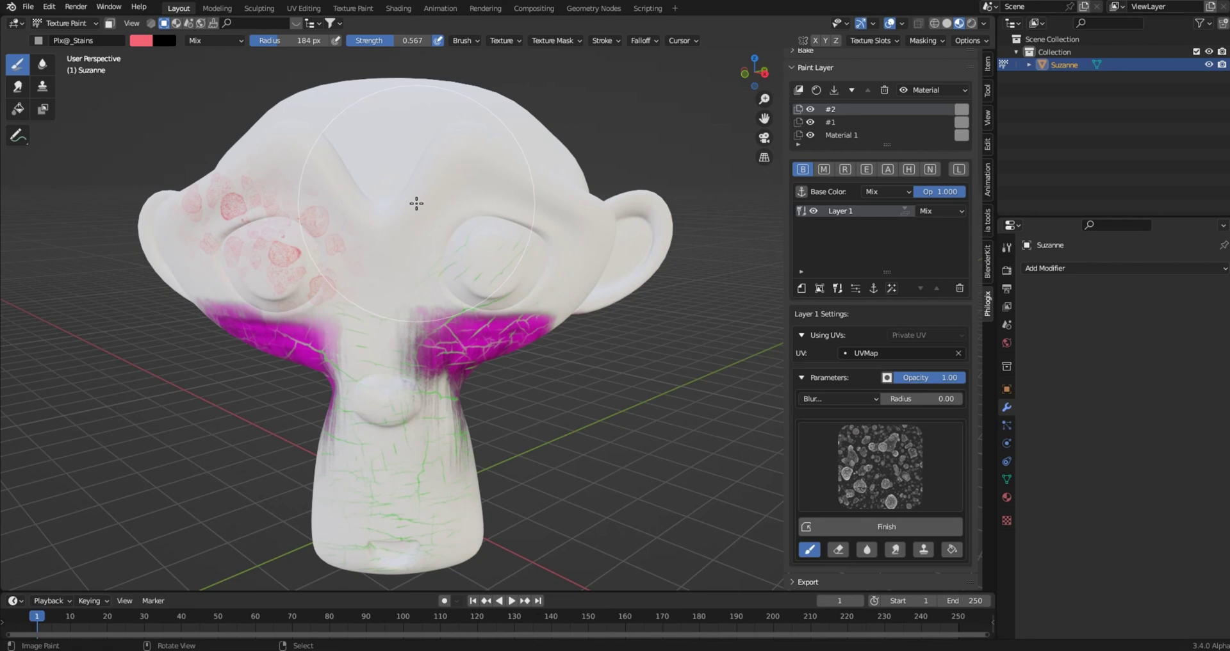
key("f")
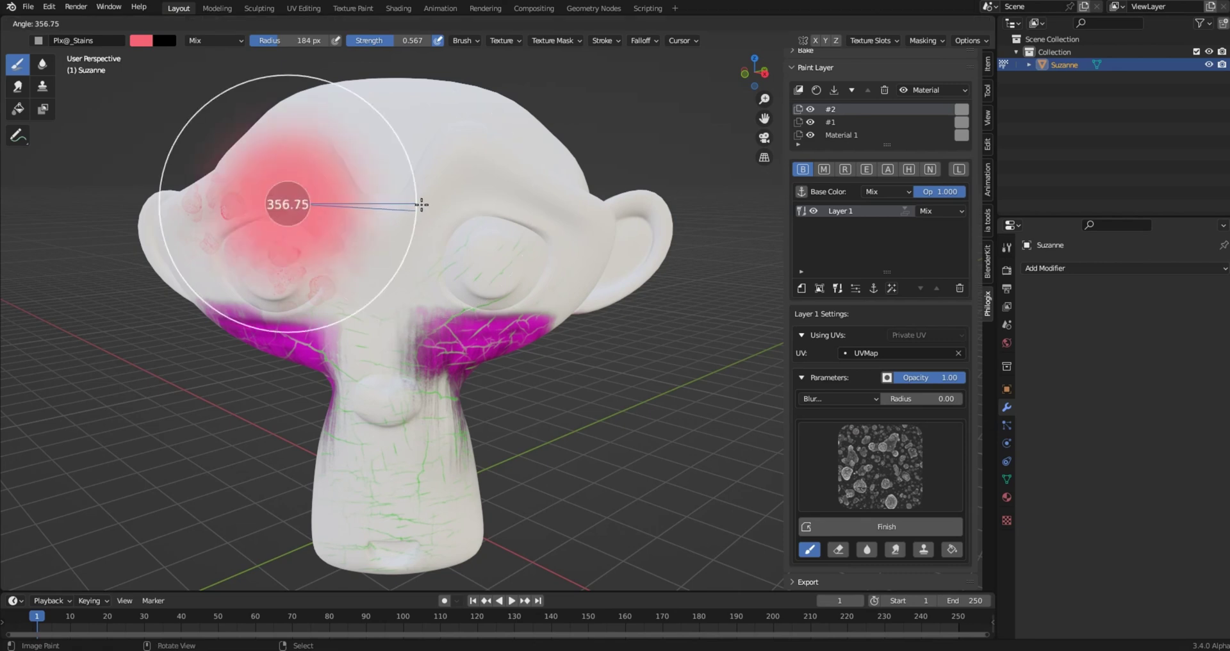
key("Escape")
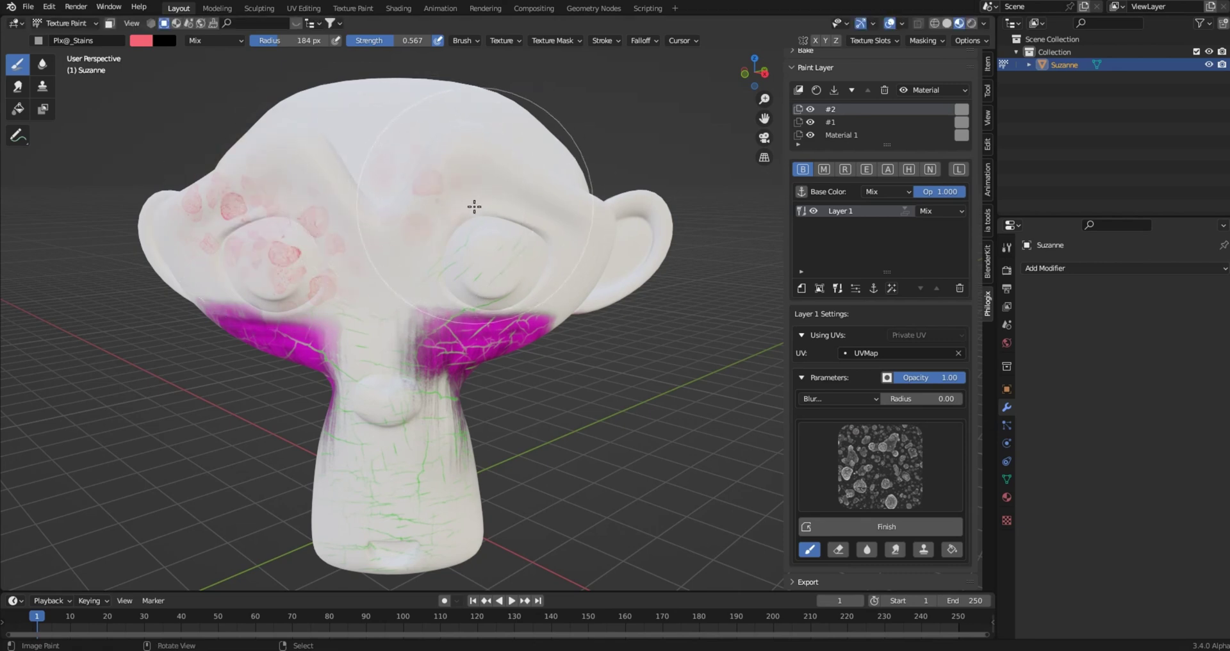
- Rotate the brush texture about 30 degrees, paint forehead stains, then undo the strokes
key("ctrl+f")
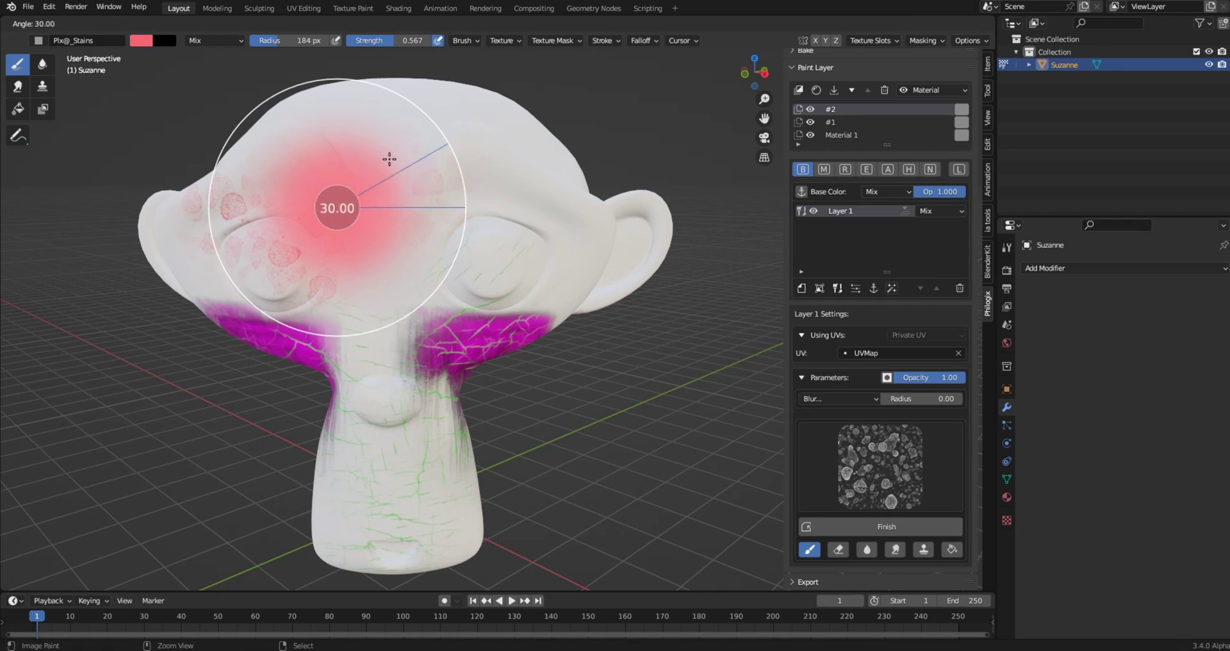
left_click(432, 184)
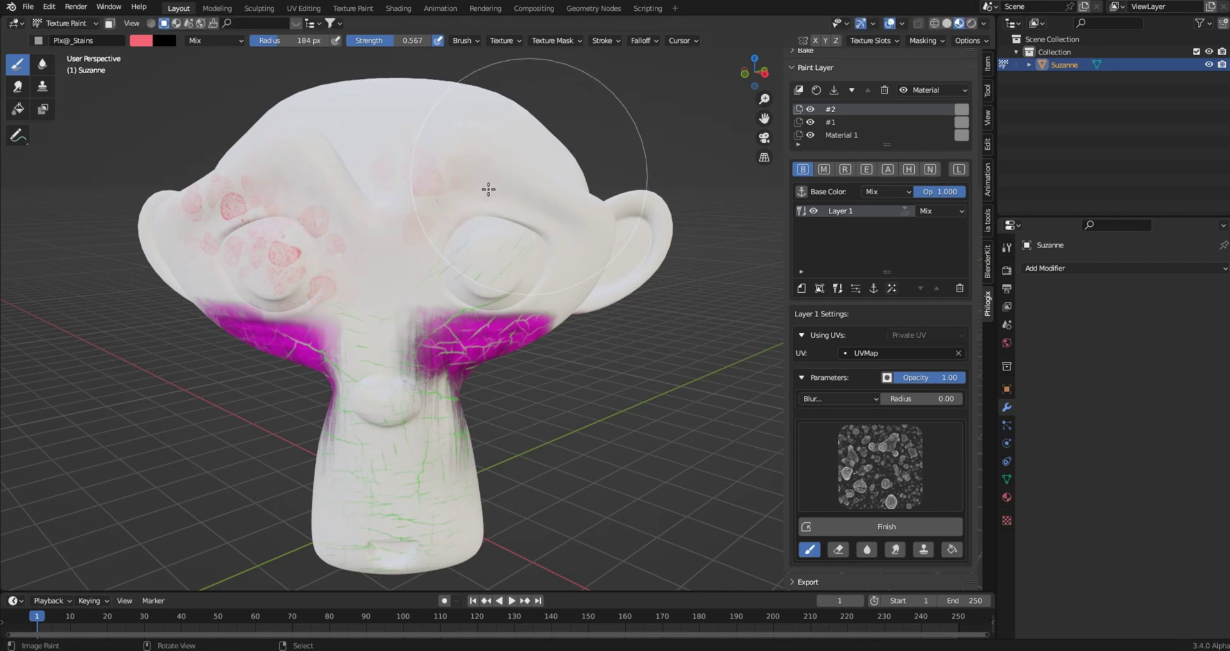
left_click(445, 201)
left_click(461, 214)
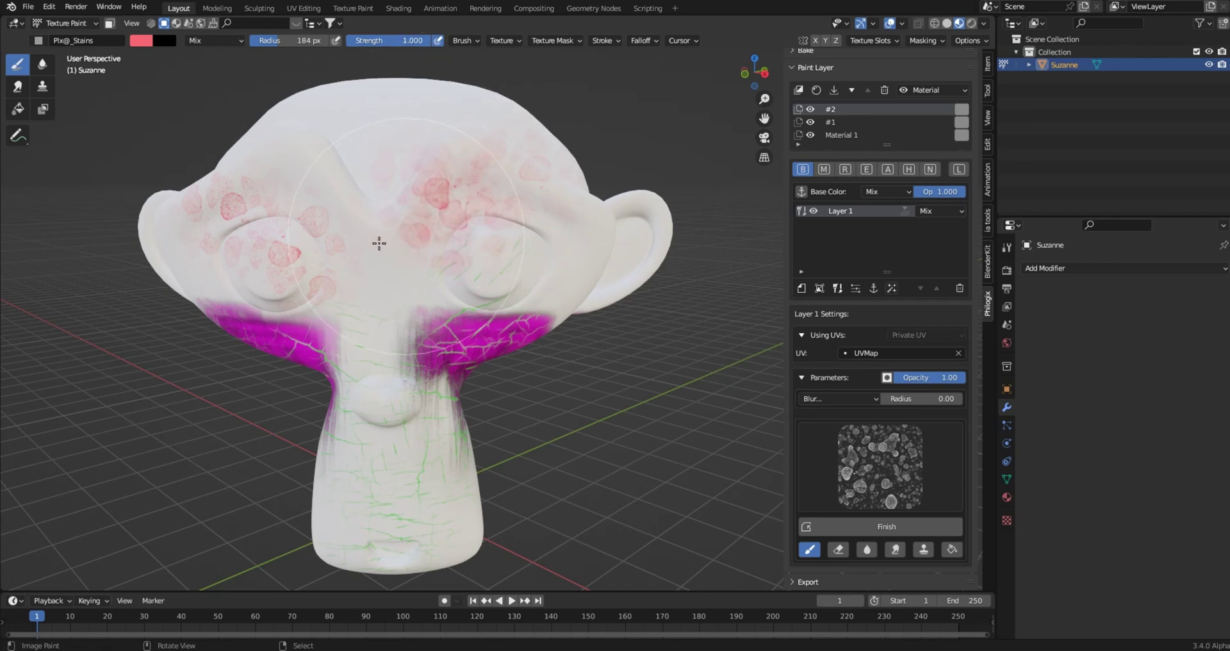
left_click(290, 170)
key("ctrl+z")
key("ctrl+z")
key("ctrl+z")
key("ctrl+z")
key("ctrl+z")
key("ctrl+z")
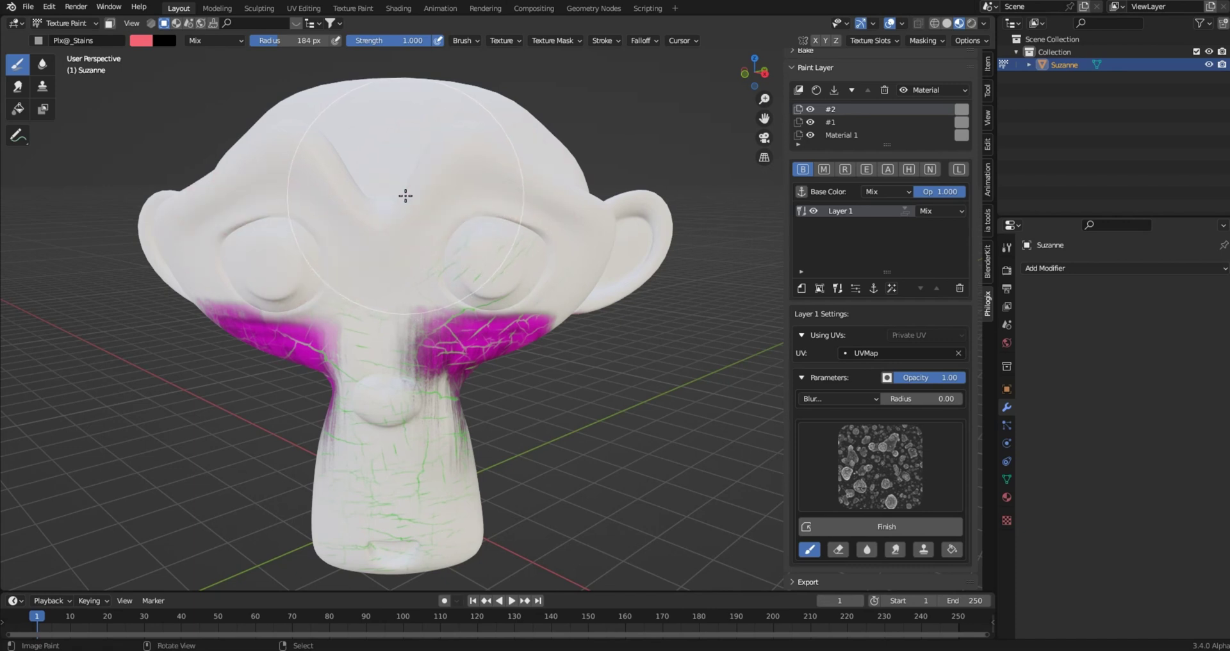
- Shrink the brush radius to 42 px and dab a faint pink stain on the forehead
key("f")
left_click(315, 177)
middle_click_drag(380, 198, 392, 212)
left_click(405, 233)
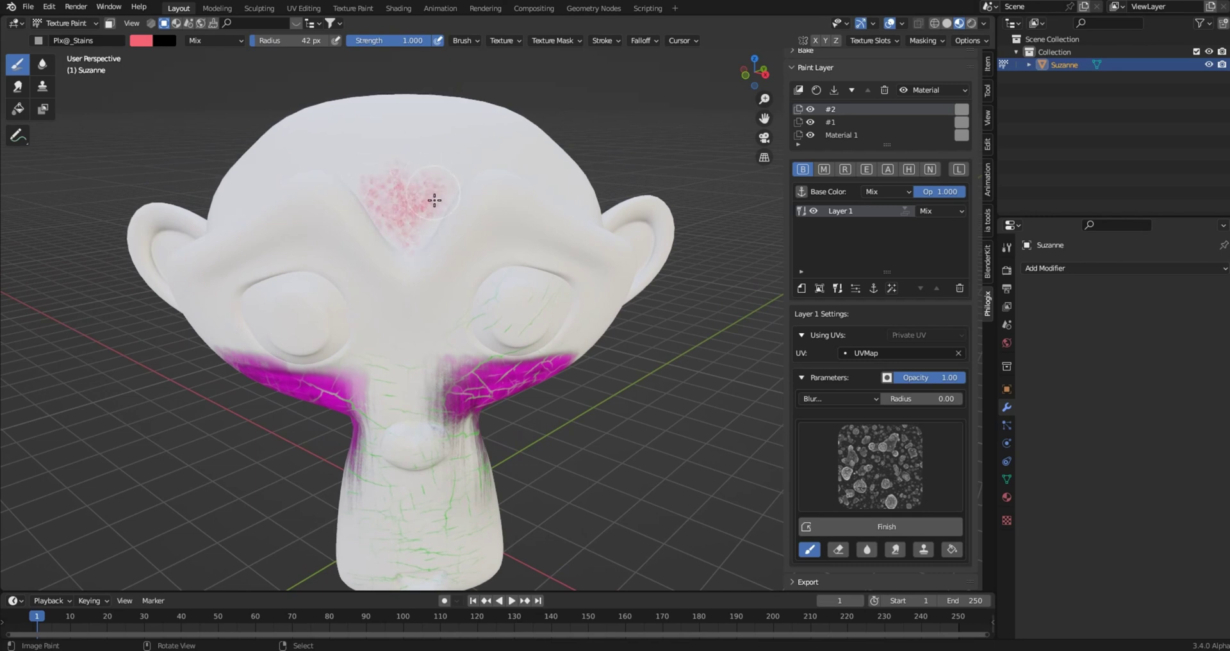
- Paint dense pink stains across the forehead and over both brows
middle_click_drag(434, 200, 445, 243)
mouse_move(449, 340)
left_mouse_down()
mouse_move(397, 300)
mouse_move(418, 290)
mouse_move(406, 272)
mouse_move(375, 287)
mouse_move(456, 266)
left_mouse_up()
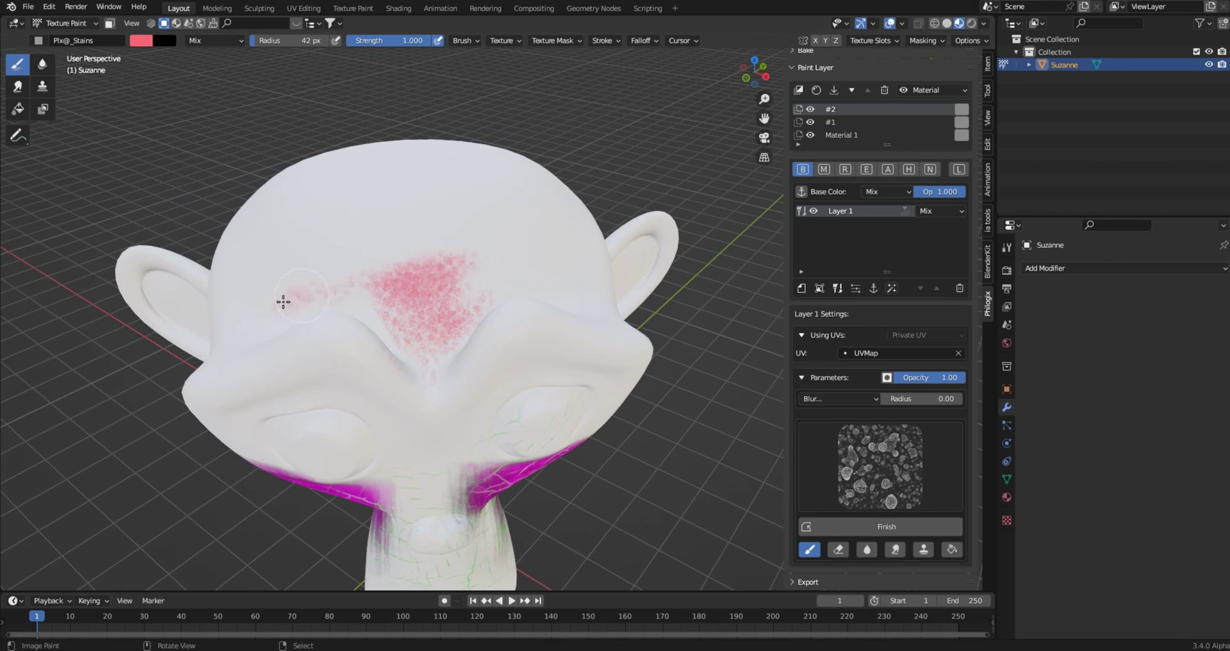
mouse_move(283, 302)
left_mouse_down()
mouse_move(241, 325)
mouse_move(465, 271)
left_mouse_up()
left_click_drag(562, 276, 487, 260)
mouse_move(359, 283)
left_mouse_down()
mouse_move(225, 325)
mouse_move(363, 310)
left_mouse_up()
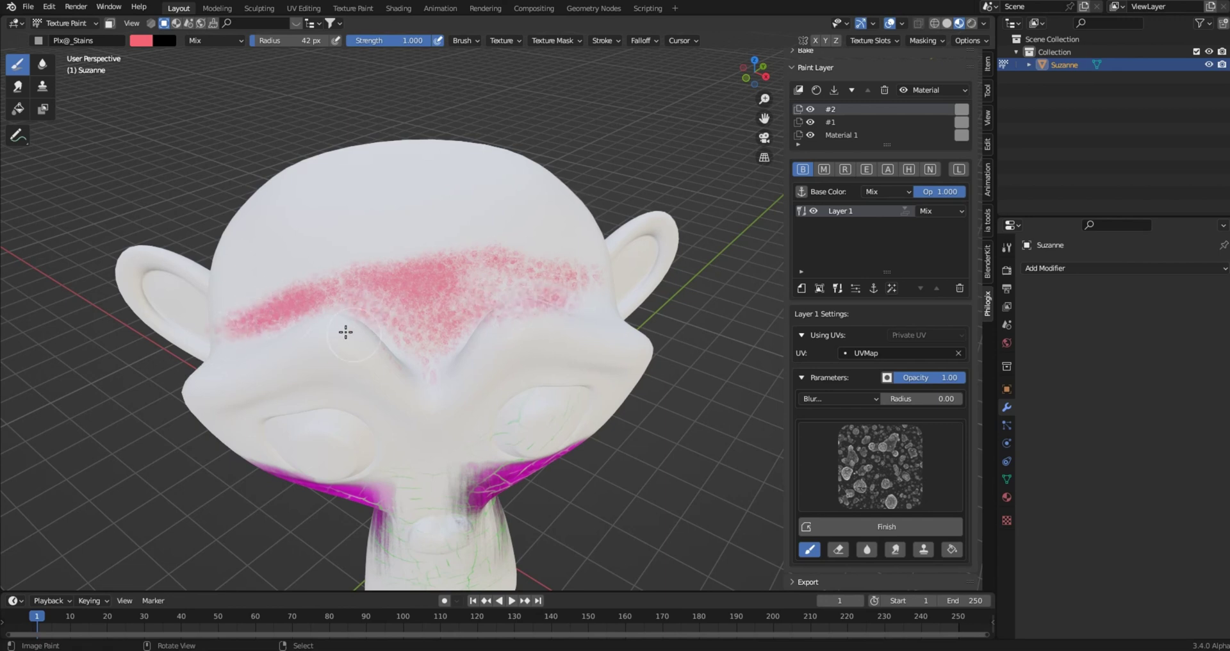
mouse_move(346, 329)
left_mouse_down()
mouse_move(247, 357)
mouse_move(275, 341)
mouse_move(239, 342)
mouse_move(379, 299)
left_mouse_up()
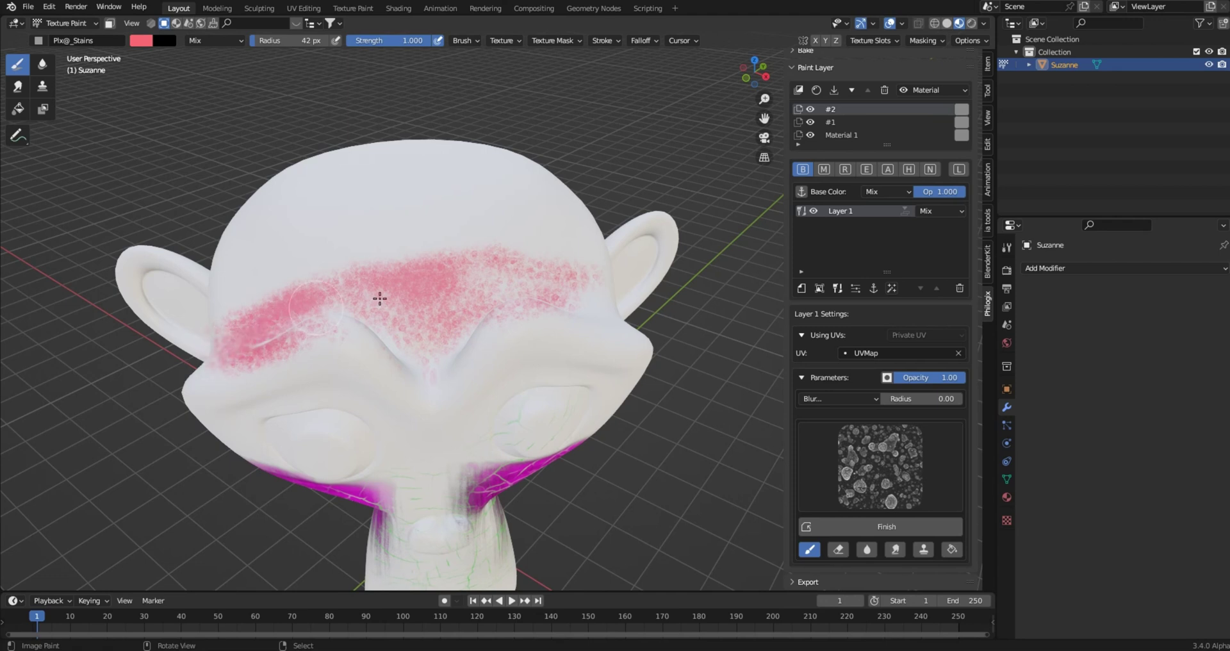
mouse_move(563, 315)
left_mouse_down()
mouse_move(598, 337)
mouse_move(526, 294)
left_mouse_up()
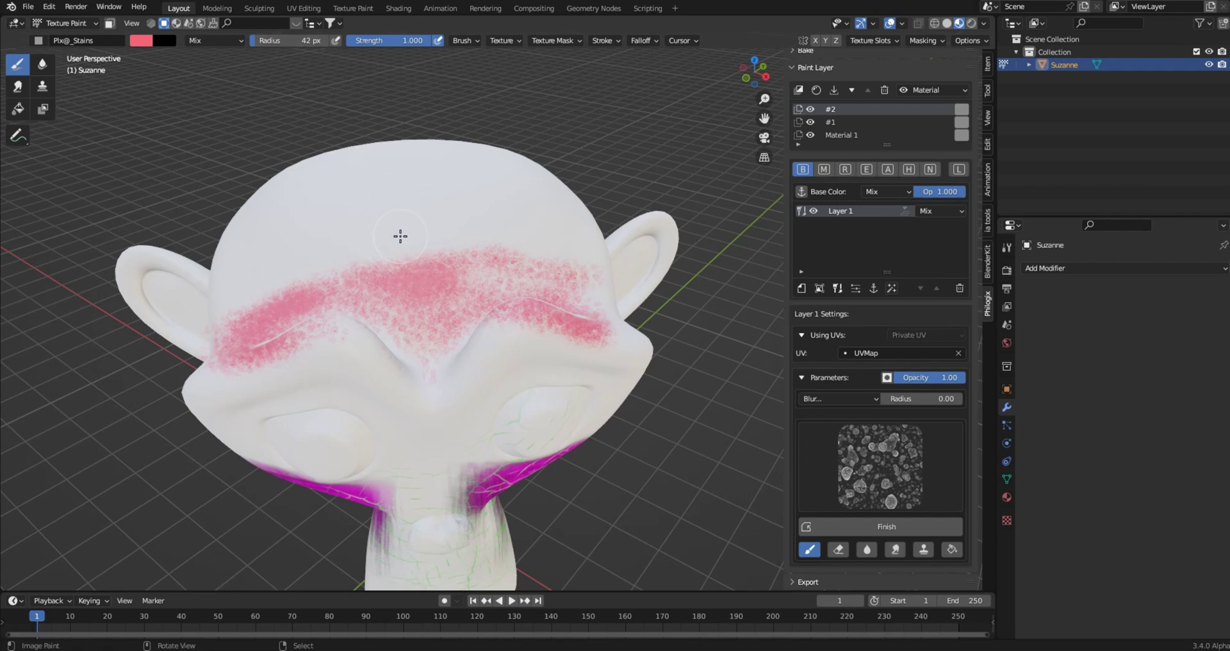
- Dip Layer 1 opacity down and back to full, then select paint layer #1
mouse_move(401, 236)
middle_mouse_down()
mouse_move(406, 220)
mouse_move(390, 220)
mouse_move(421, 274)
mouse_move(431, 256)
middle_mouse_up()
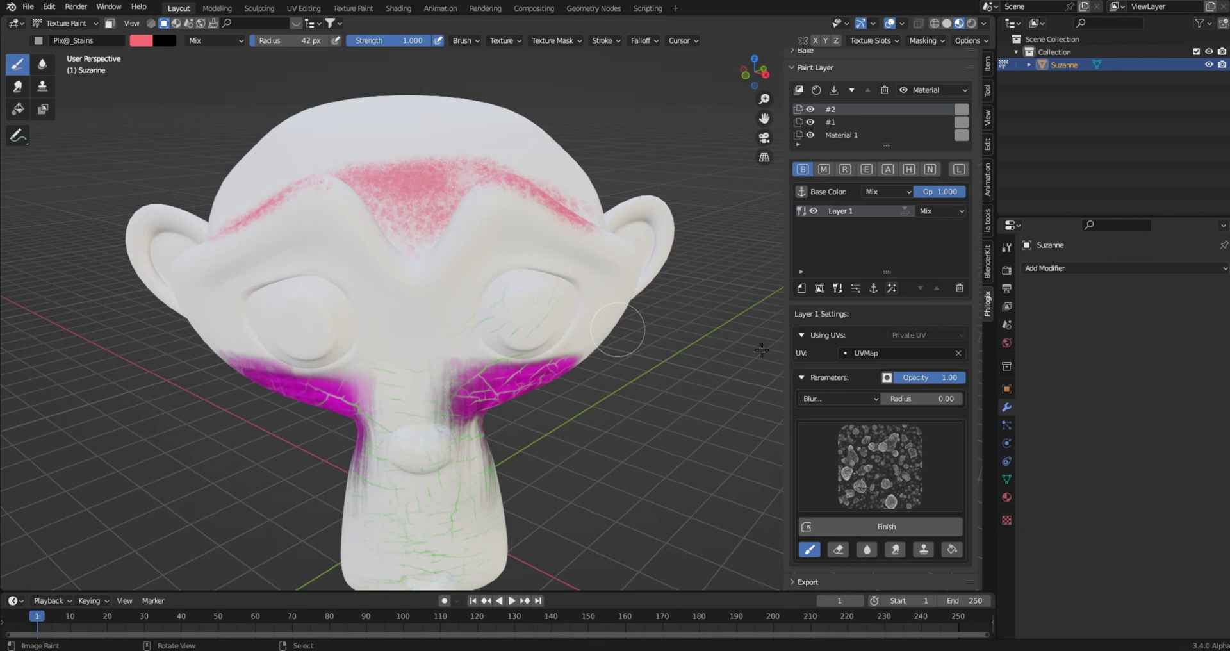
left_click_drag(954, 377, 933, 377)
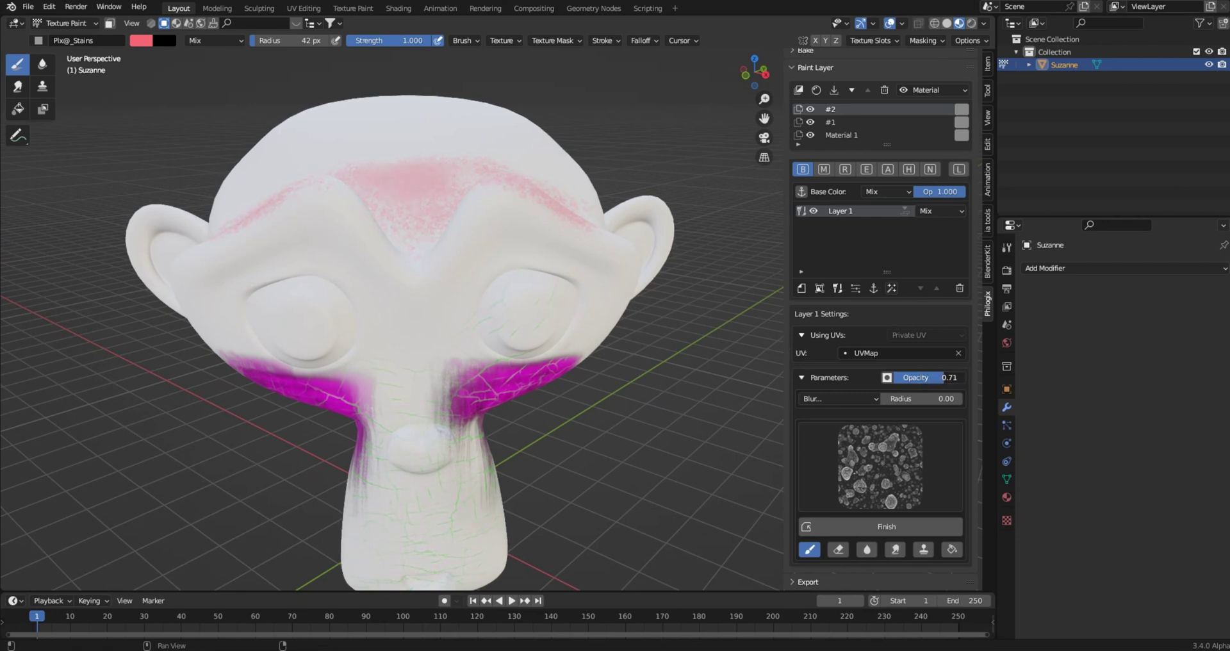
left_click_drag(941, 377, 965, 376)
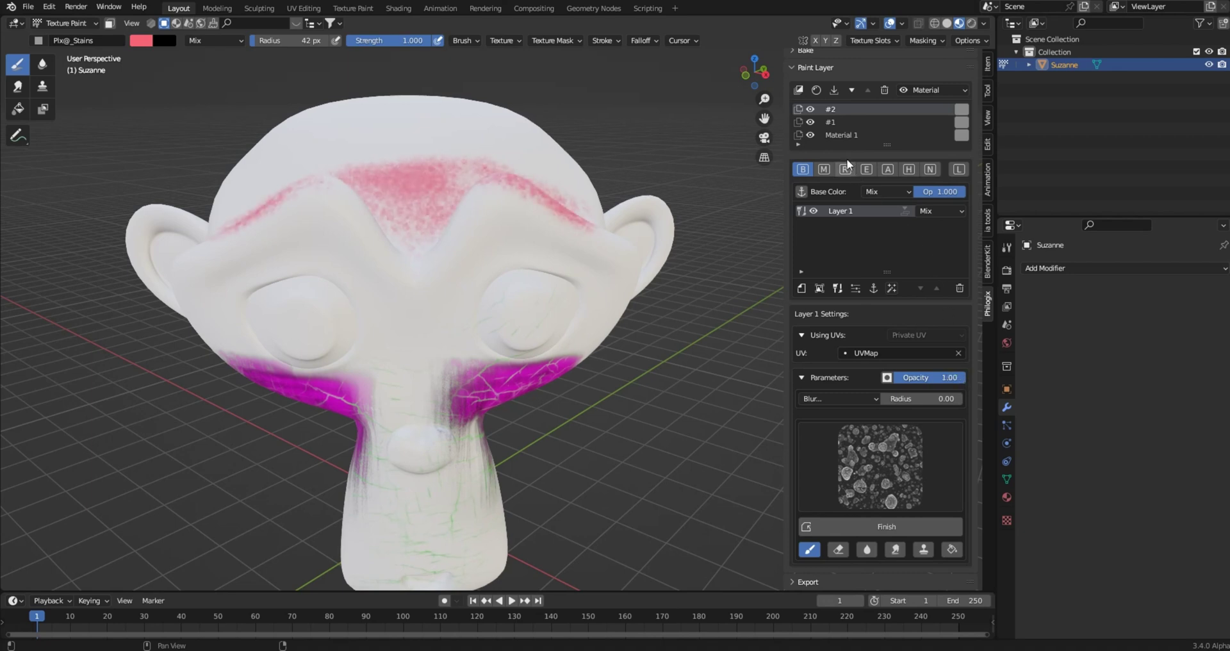
left_click(837, 121)
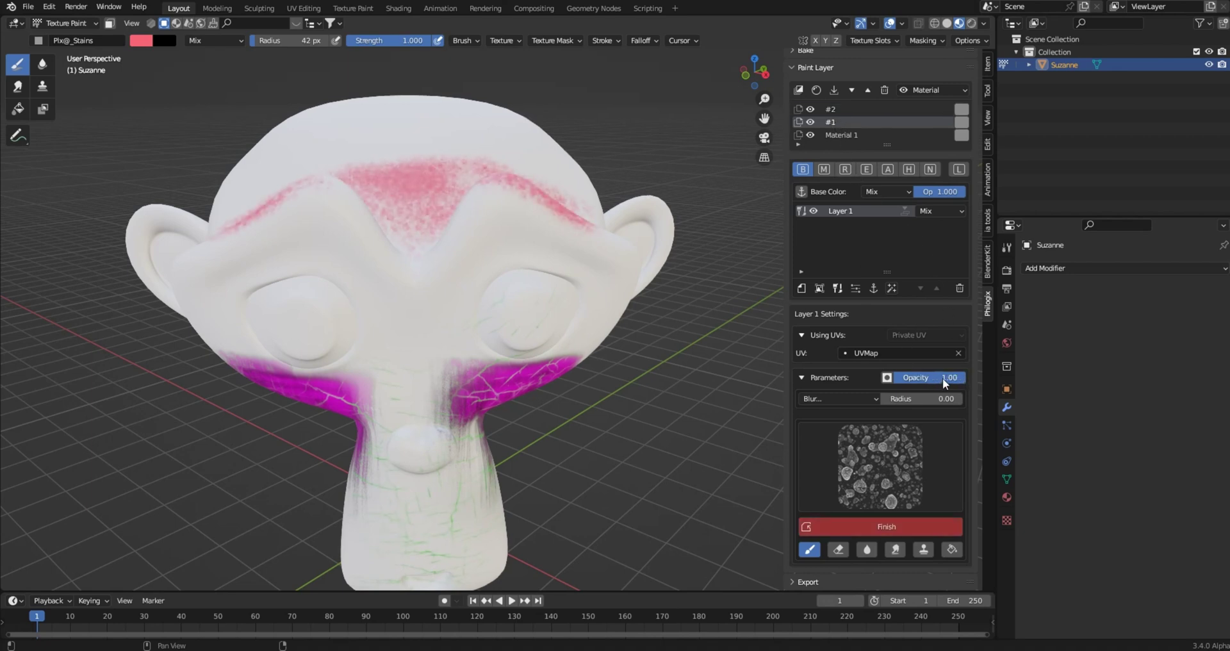
- Set layer #1's opacity to 0.86 so the magenta cheek streaks reappear, then inspect them
left_click_drag(942, 378, 880, 378)
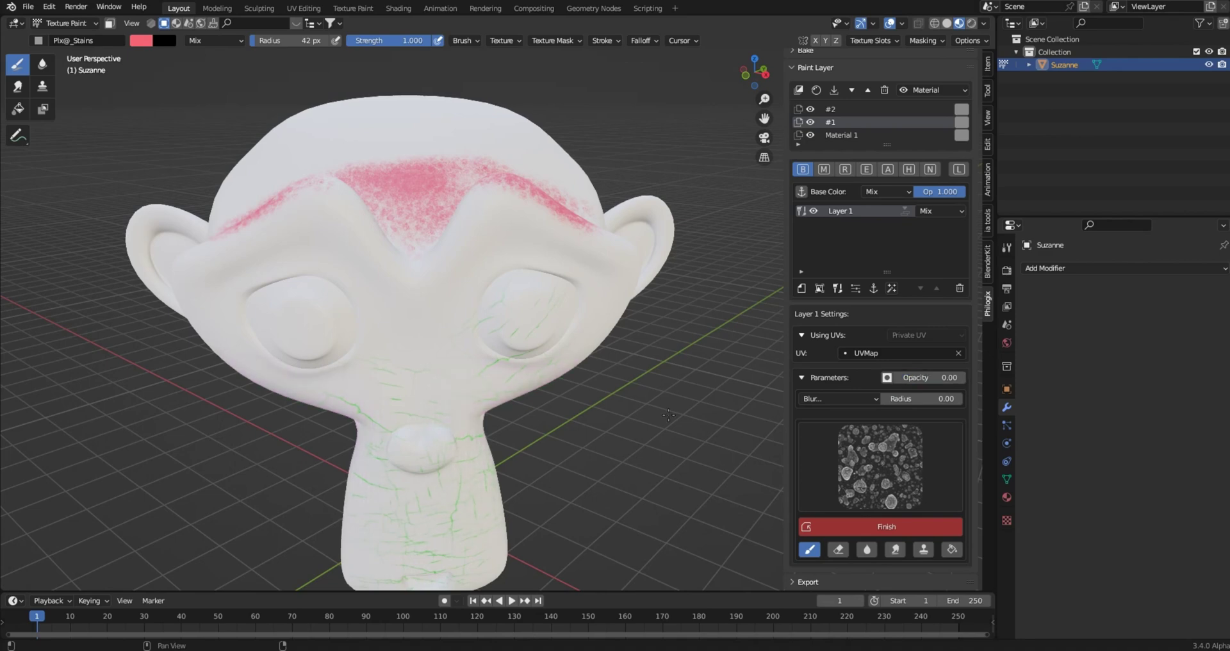
mouse_move(577, 416)
middle_mouse_down()
mouse_move(598, 406)
mouse_move(613, 288)
mouse_move(577, 310)
middle_mouse_up()
scroll(440, 317, "down", 3)
middle_click_drag(439, 318, 445, 335)
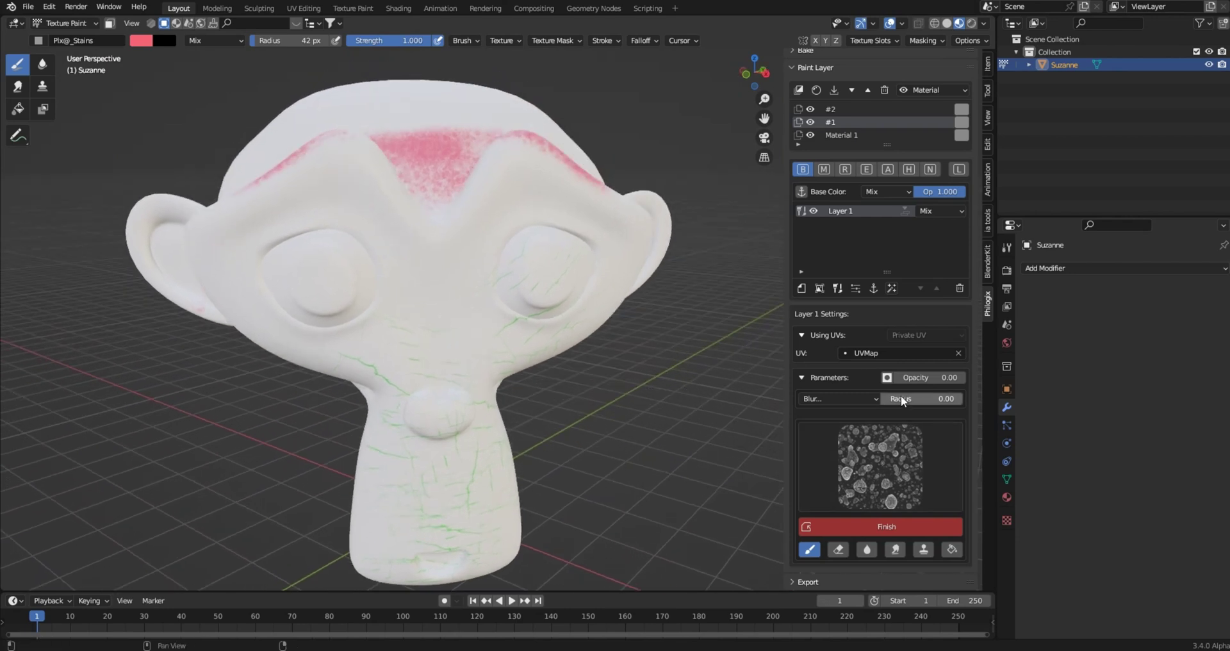
left_click_drag(912, 400, 948, 378)
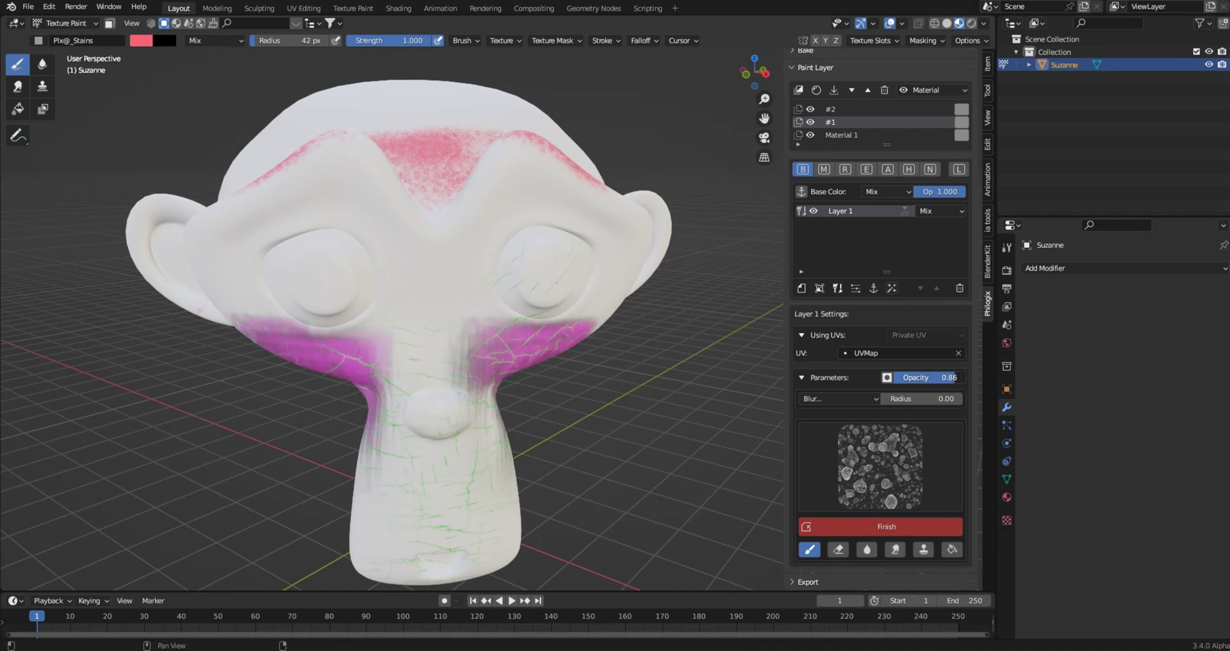
middle_click_drag(660, 381, 571, 340)
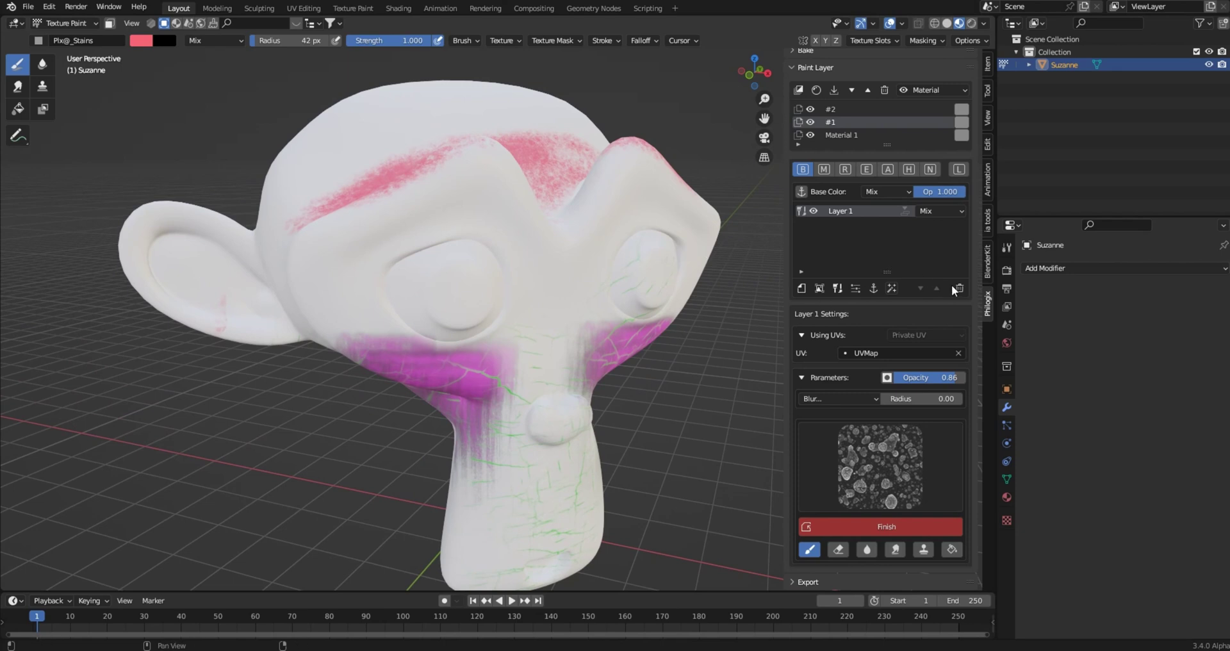
- Add a new paint layer named #3 and move it above layer #2
left_click(959, 170)
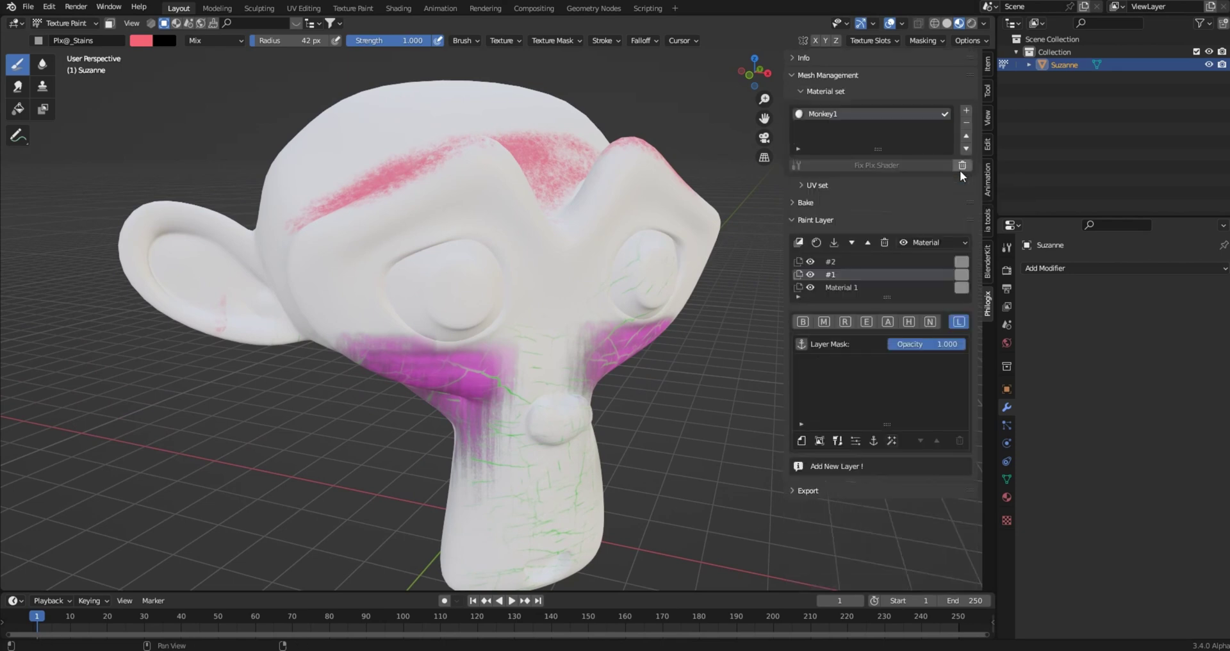
left_click(798, 241)
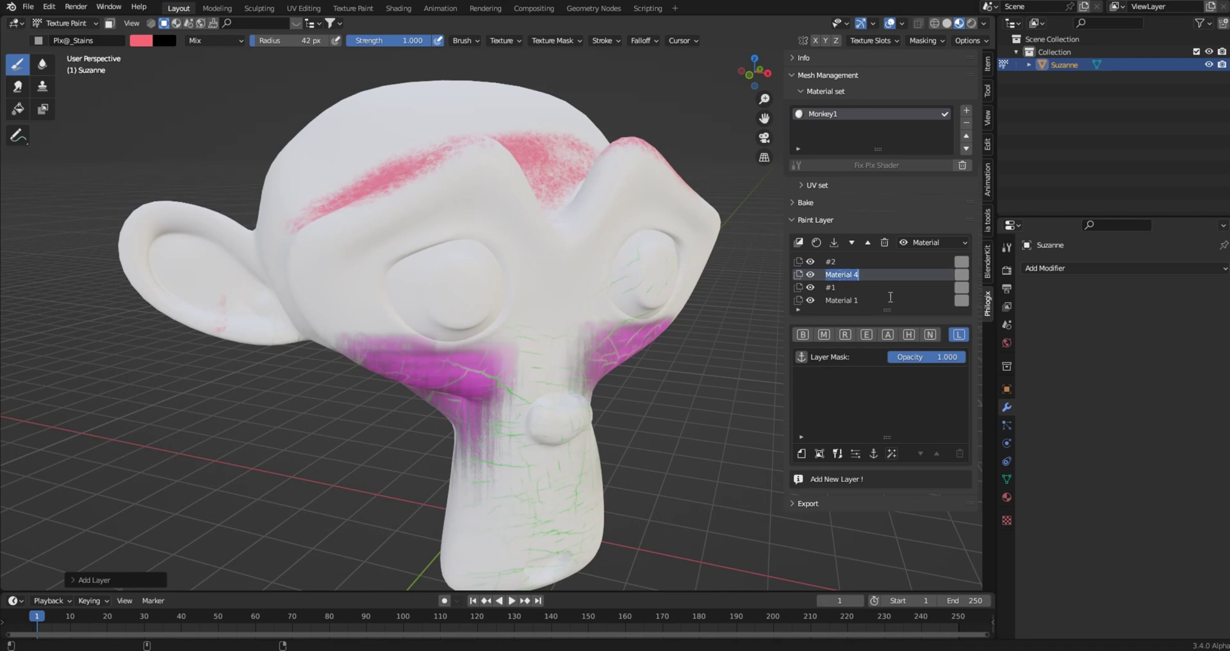
type("#3")
left_click(866, 242)
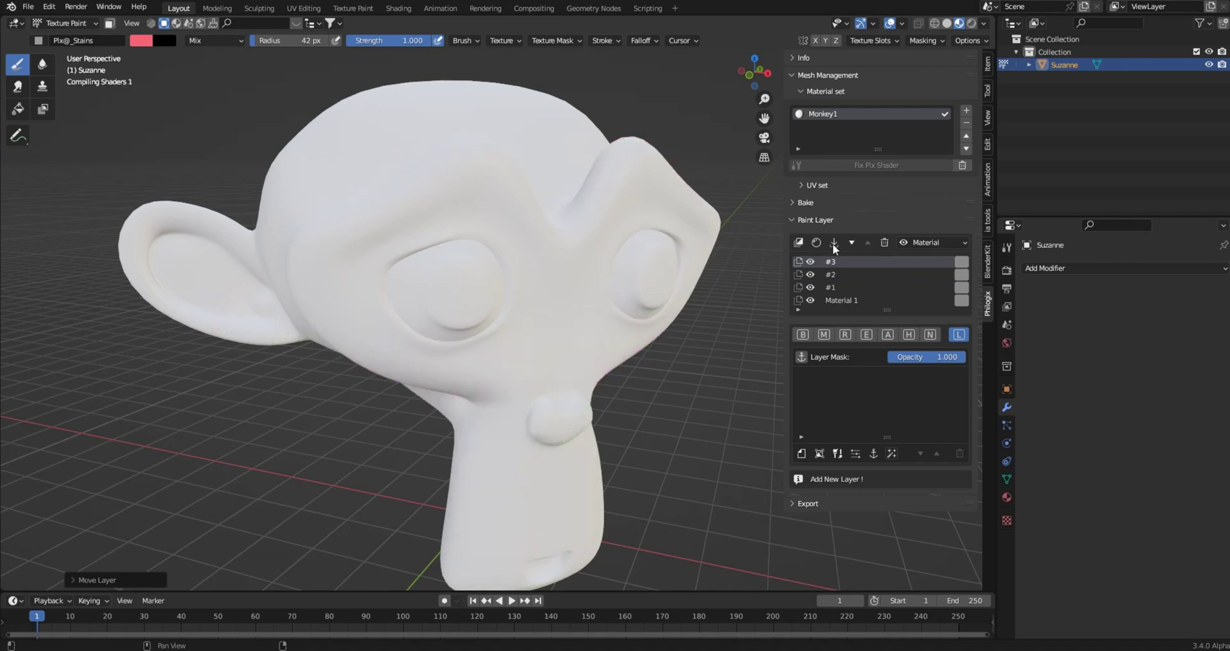
- Add Base Color Layer 1 on the B channel and start a new paint layer
left_click(801, 334)
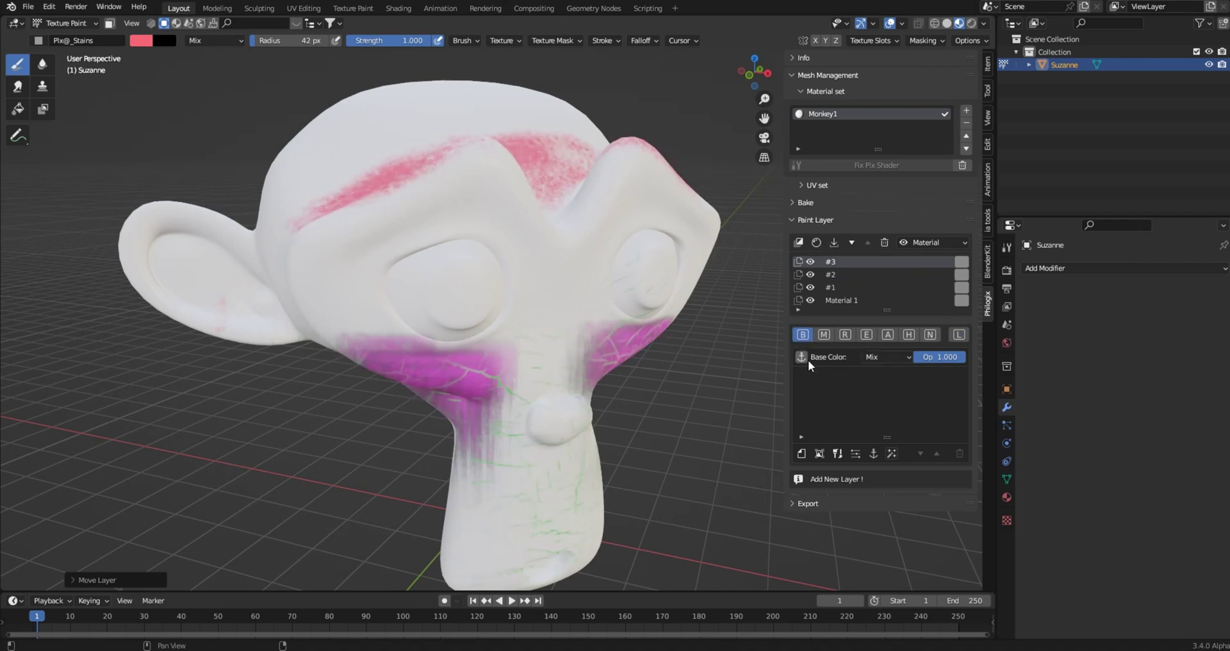
left_click(837, 453)
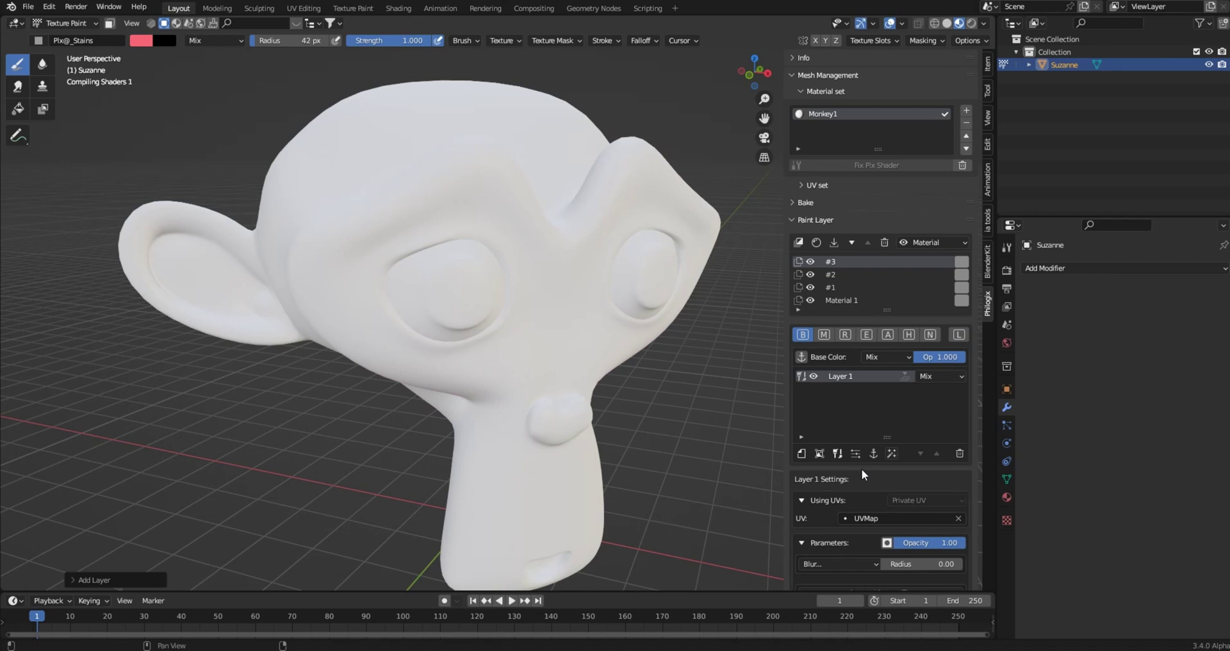
scroll(866, 516, "down", 5)
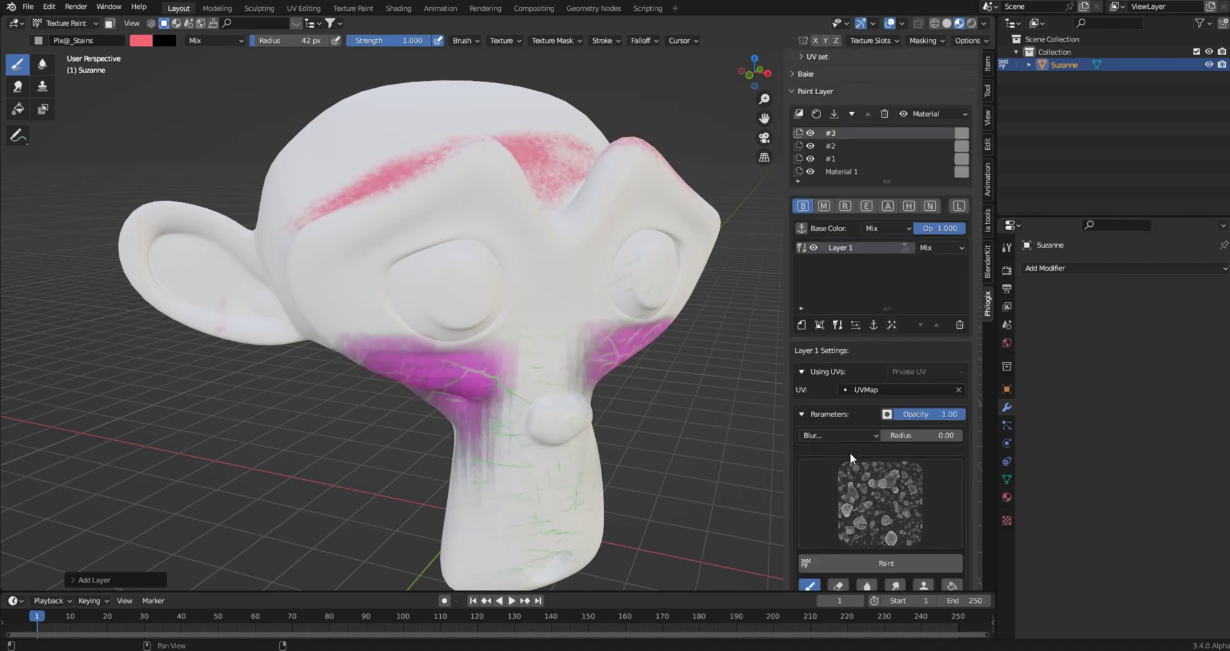
scroll(849, 452, "down", 2)
left_click(877, 529)
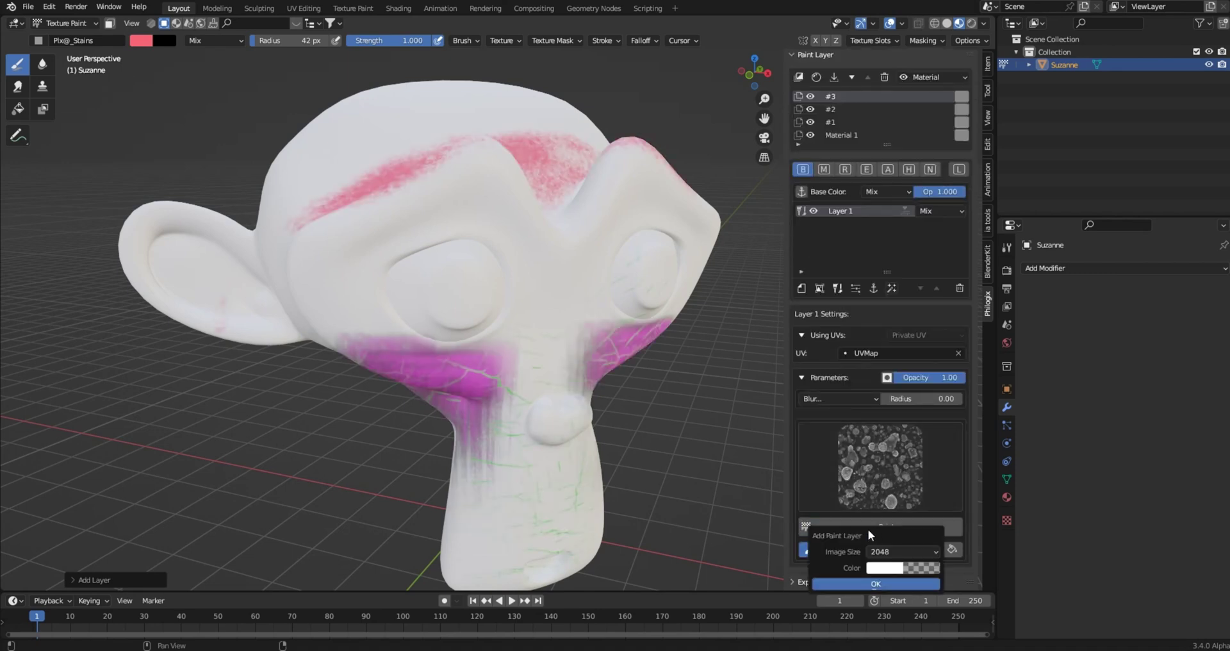
- Confirm the 2048 paint layer, pick the soft round brush and paint a pink stroke down the right cheek
left_click(842, 584)
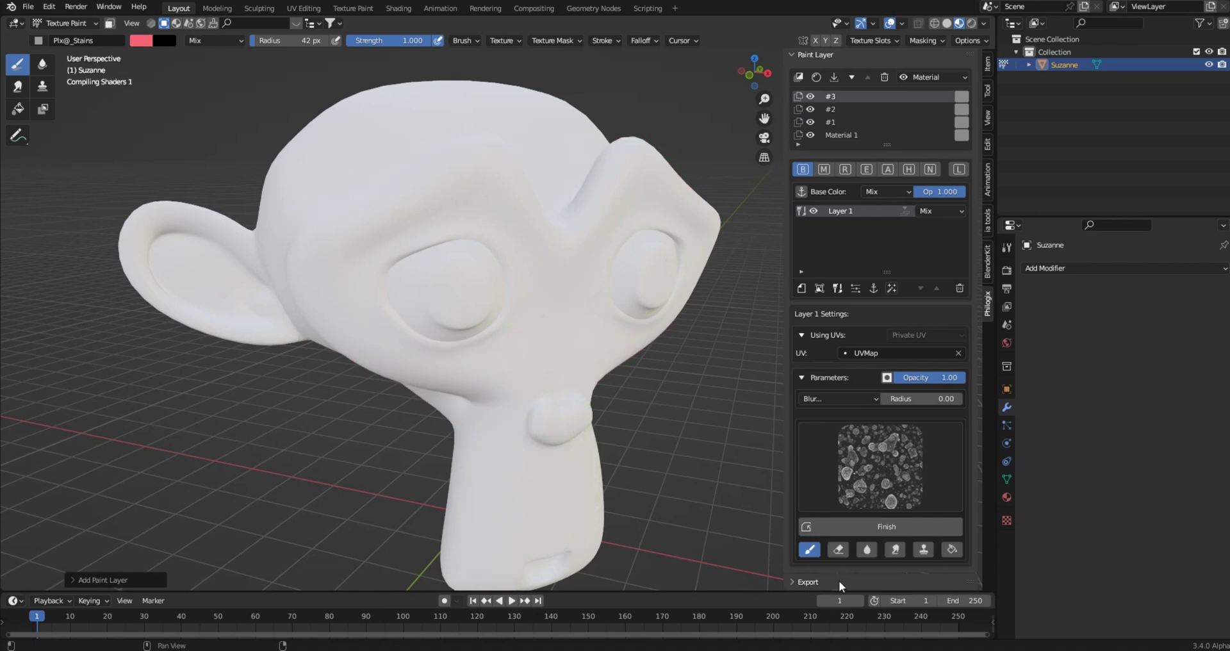
left_click(884, 487)
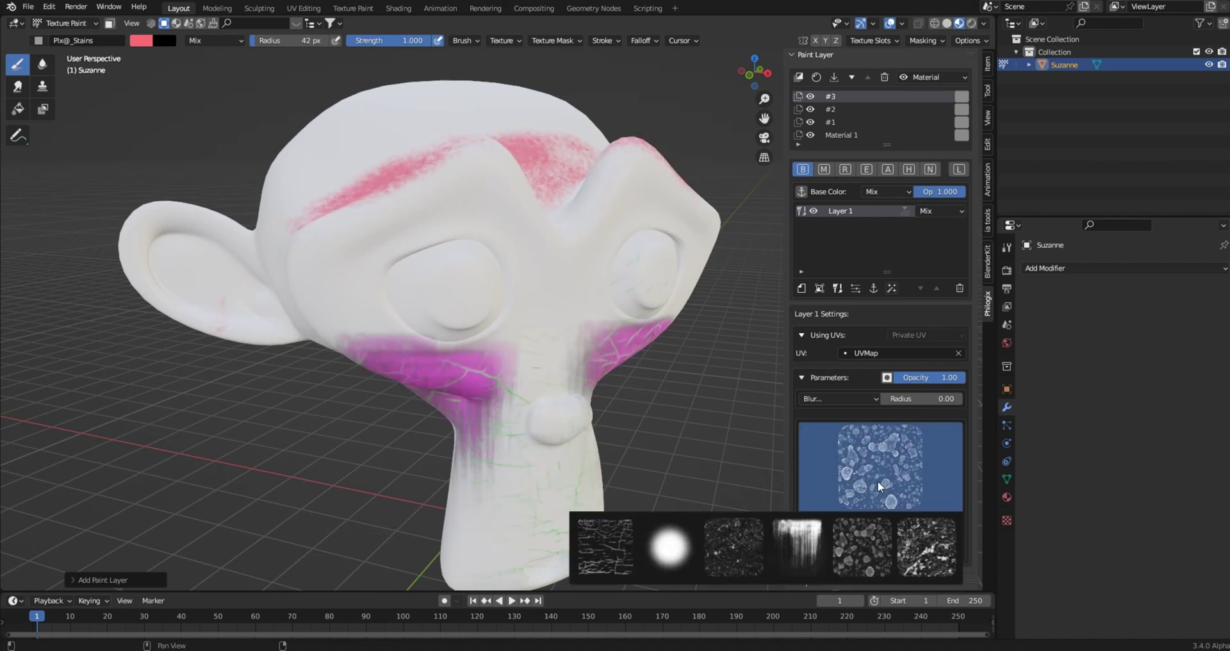
left_click(668, 546)
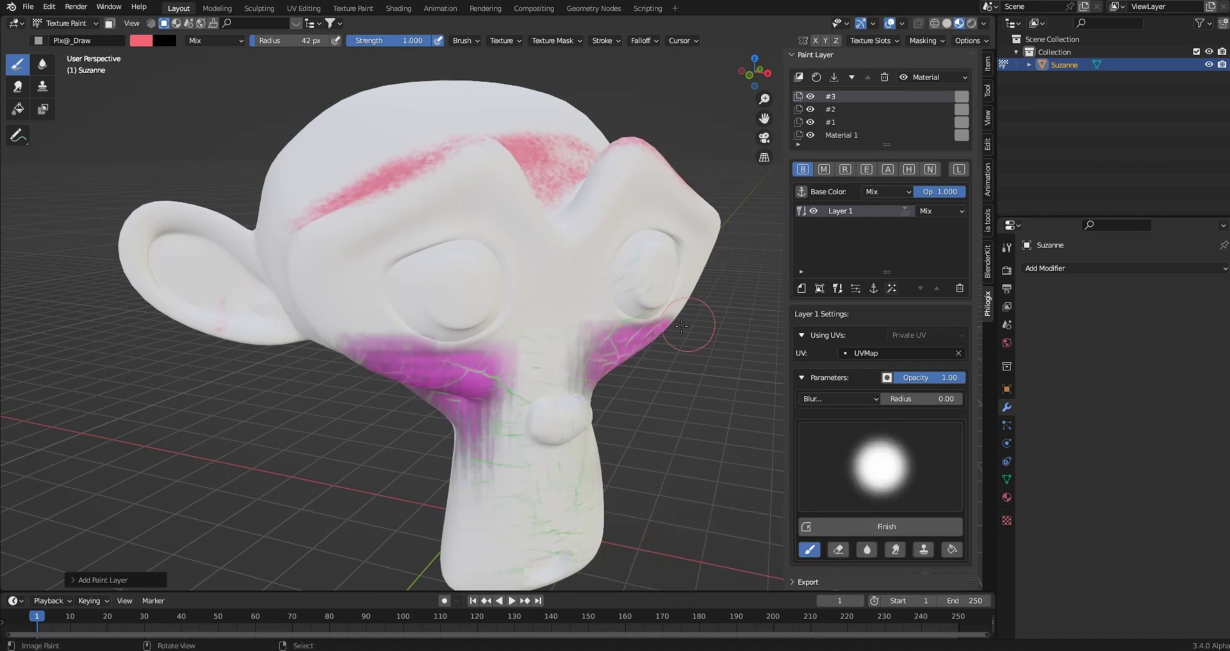
middle_click_drag(688, 325, 554, 333)
mouse_move(555, 333)
left_mouse_down()
mouse_move(496, 407)
mouse_move(551, 320)
mouse_move(570, 329)
mouse_move(497, 403)
mouse_move(548, 298)
left_mouse_up()
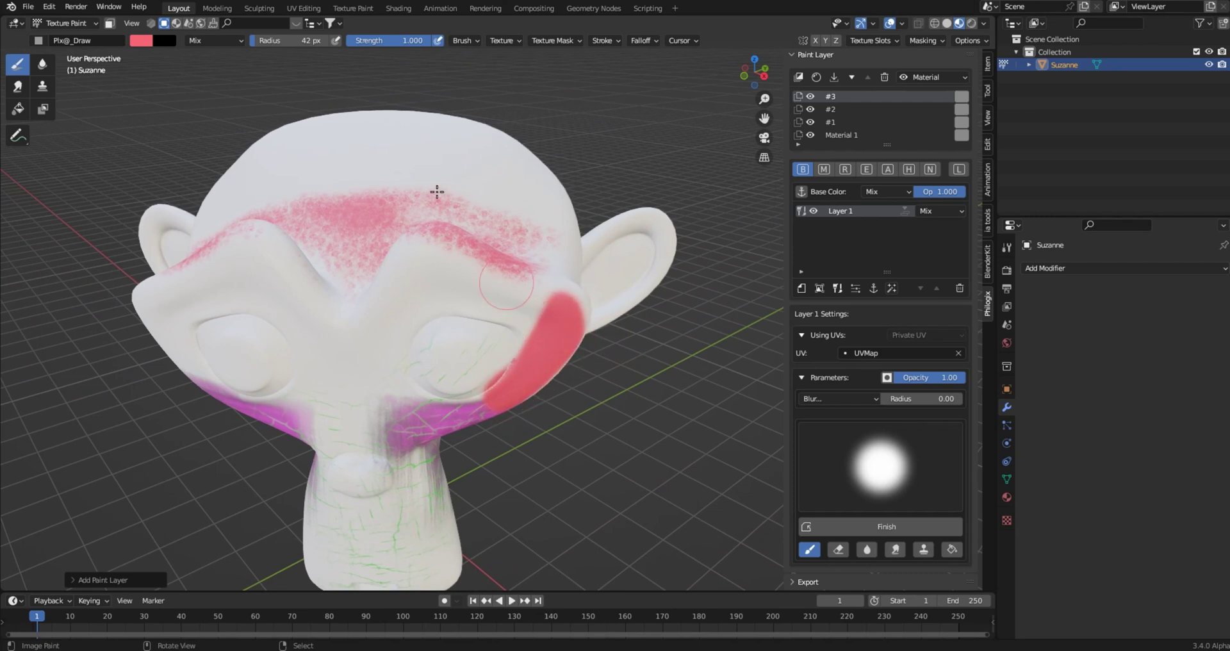
- Switch the brush colour to bright green and paint a green streak beside the eye
left_click(140, 40)
left_click_drag(181, 100, 137, 89)
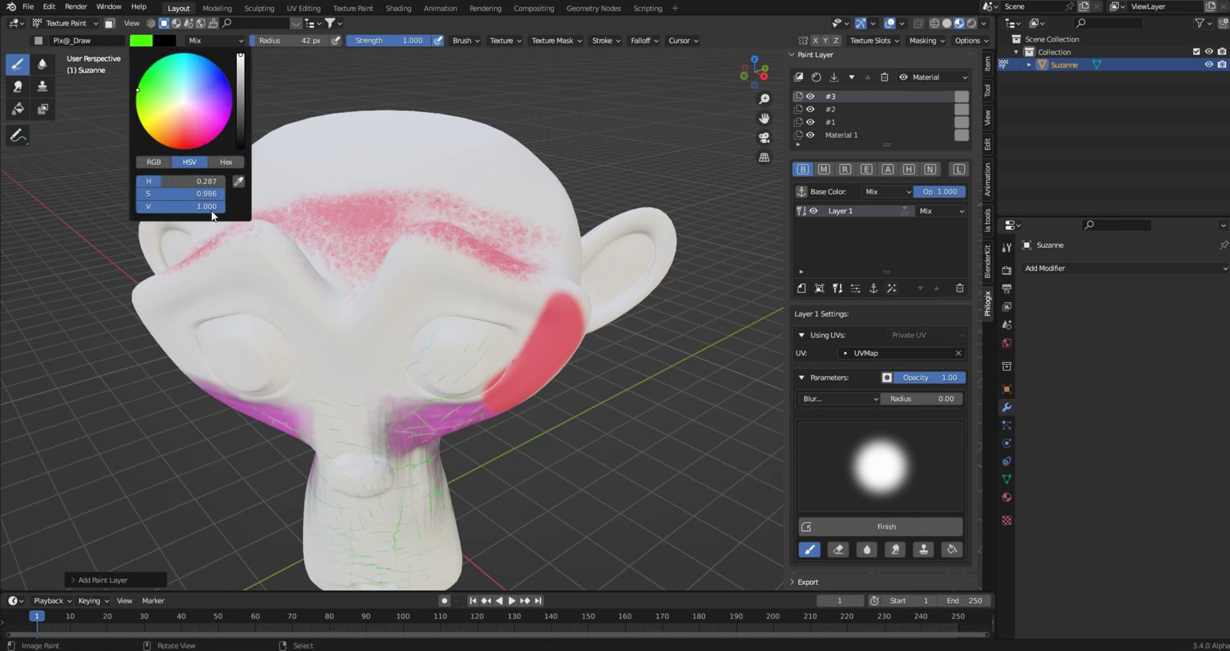
middle_click_drag(340, 340, 335, 283)
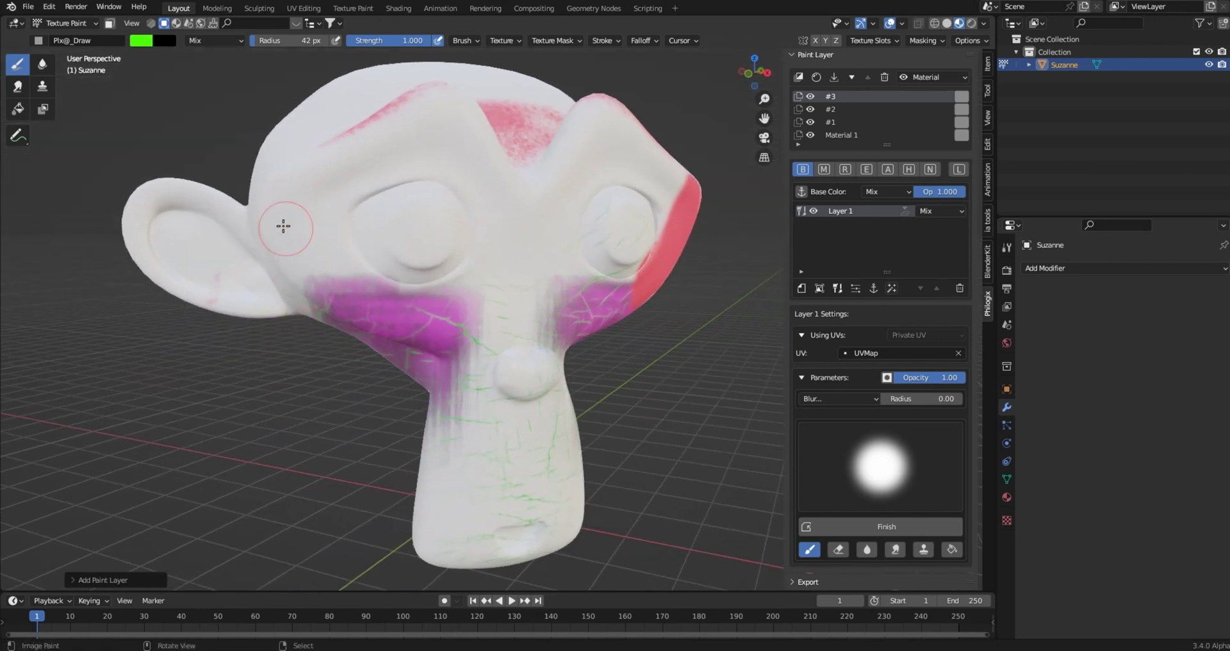
mouse_move(283, 226)
left_mouse_down()
mouse_move(324, 282)
mouse_move(383, 319)
left_mouse_up()
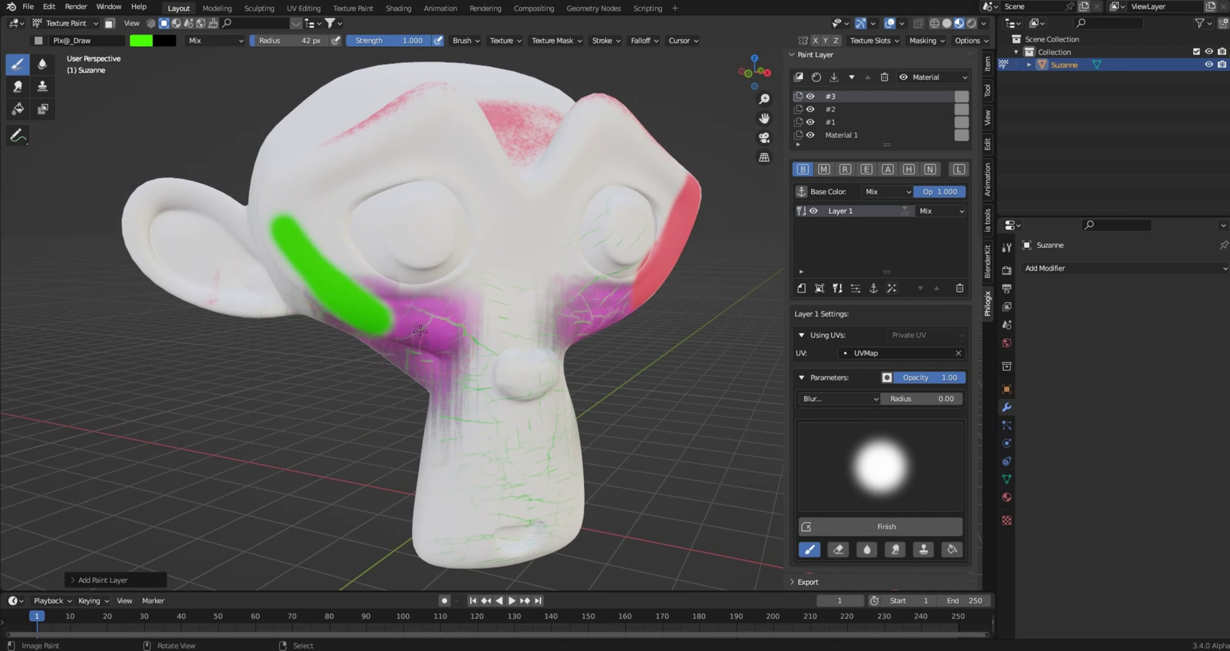
- Lower brush strength to 0.299, enlarge the radius and wash faint green over the face
left_click_drag(420, 39, 371, 40)
mouse_move(392, 337)
left_mouse_down()
mouse_move(431, 324)
mouse_move(420, 363)
mouse_move(442, 338)
mouse_move(426, 309)
mouse_move(418, 319)
mouse_move(409, 360)
mouse_move(445, 307)
left_mouse_up()
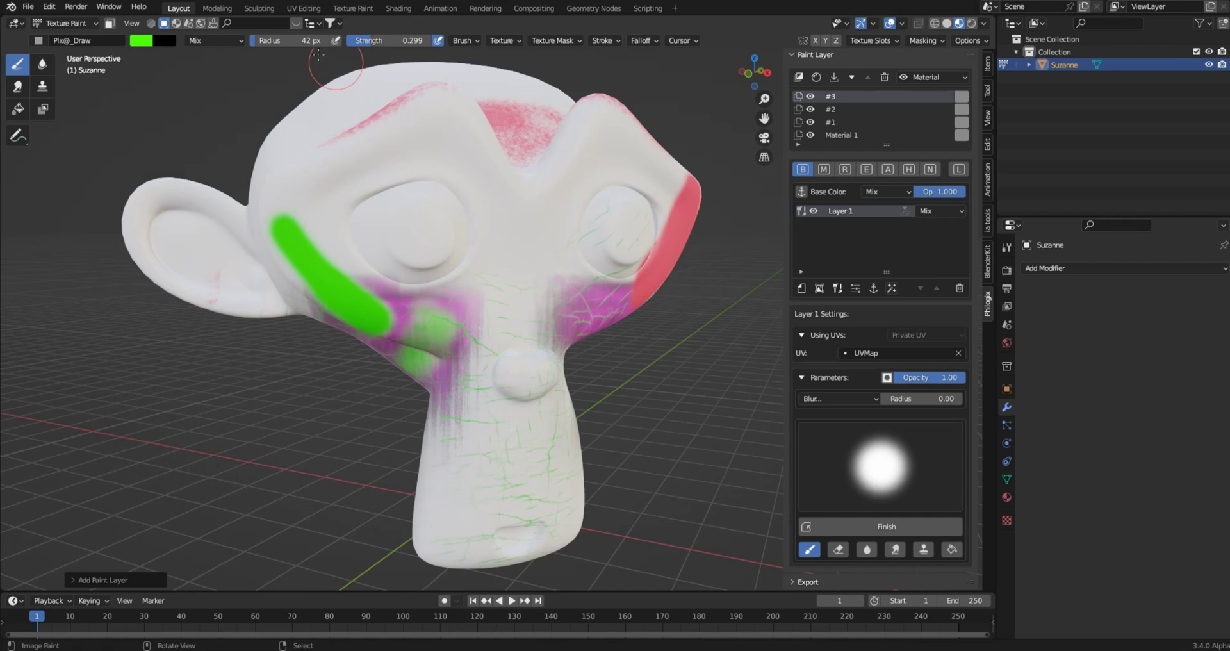
left_click_drag(288, 40, 330, 41)
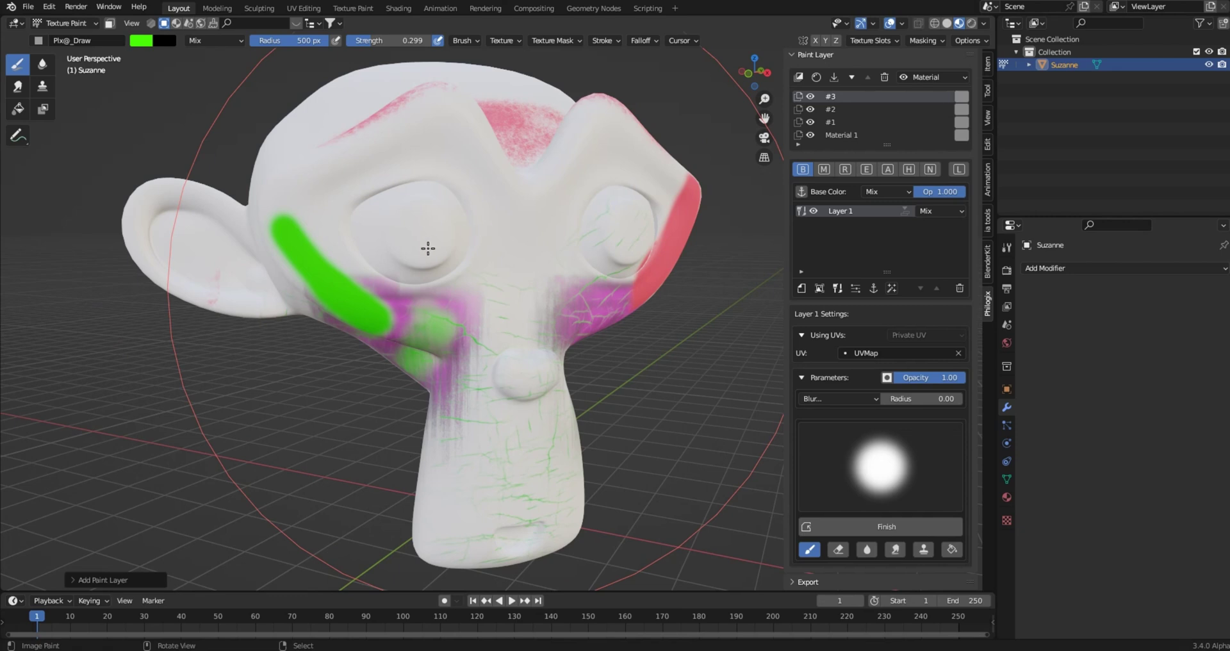
left_click(567, 211)
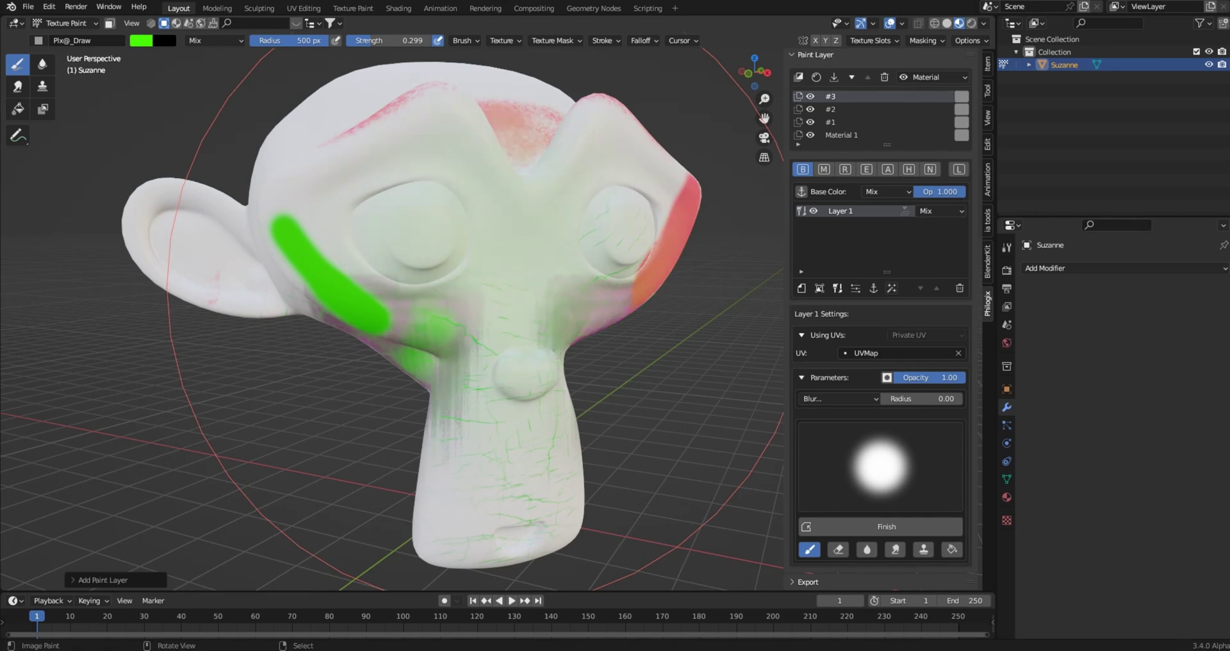
mouse_move(585, 277)
middle_mouse_down()
mouse_move(425, 329)
mouse_move(434, 359)
mouse_move(467, 363)
mouse_move(499, 312)
mouse_move(494, 297)
mouse_move(502, 333)
mouse_move(491, 323)
middle_mouse_up()
scroll(439, 356, "down", 4)
scroll(494, 301, "up", 4)
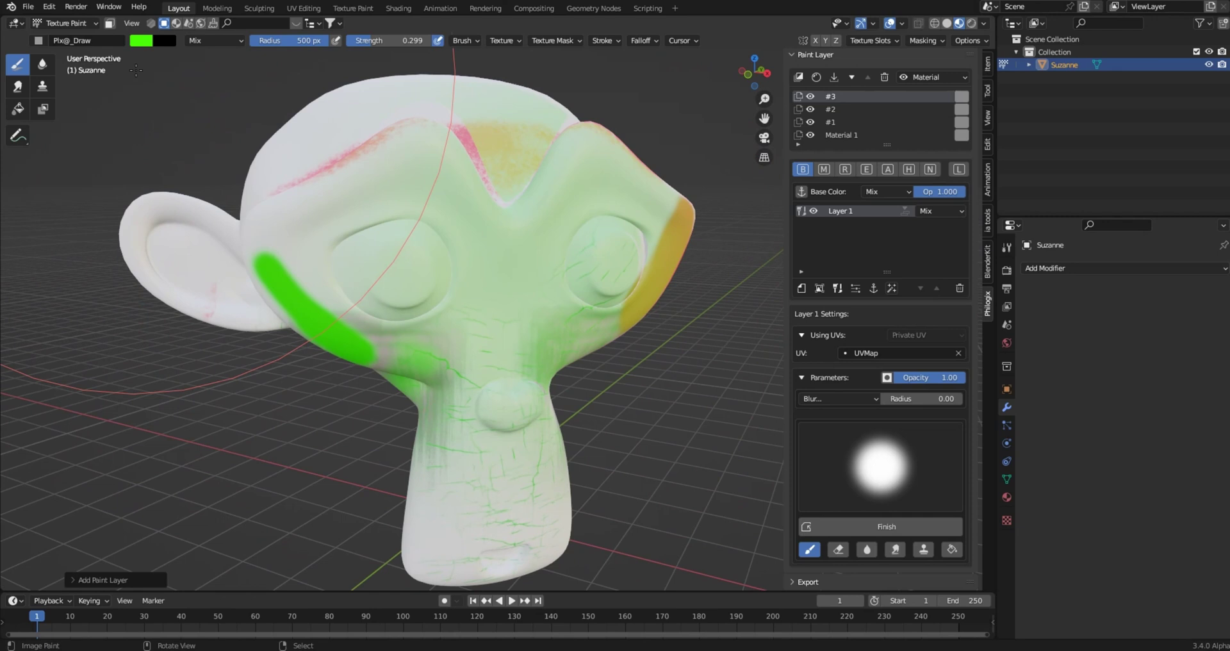
- Fade layer #3's green paint to 0.00 opacity and finish painting into Object Mode
left_click_drag(312, 41, 262, 40)
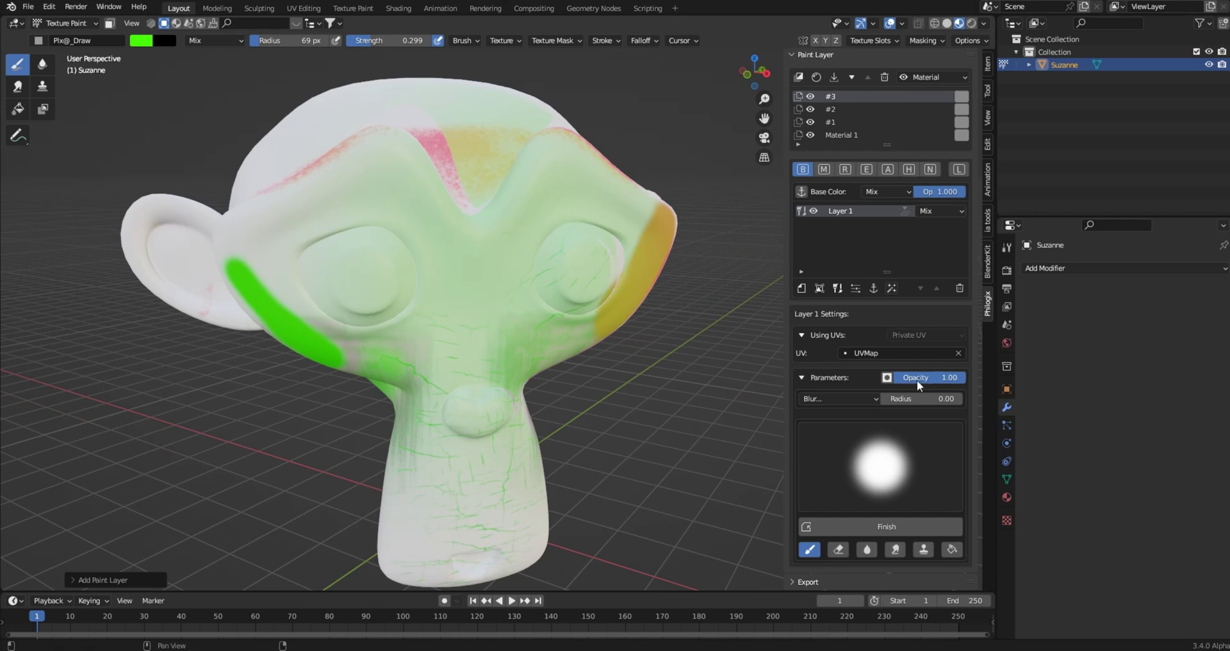
left_click_drag(926, 378, 891, 377)
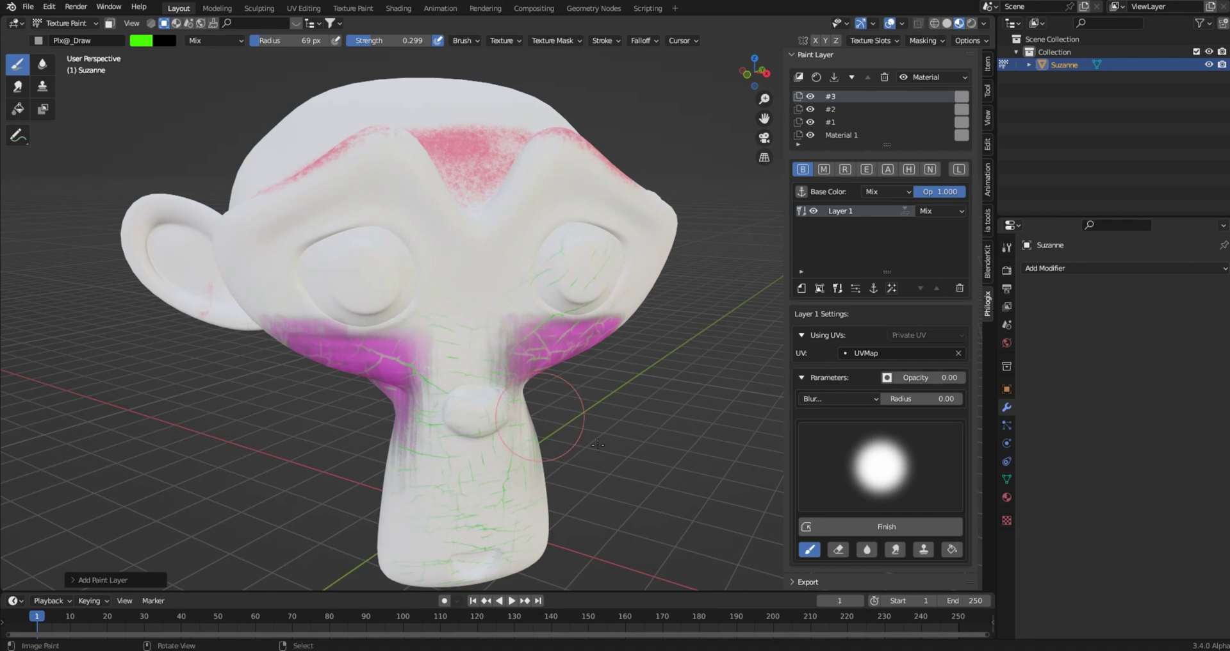
left_click(867, 530)
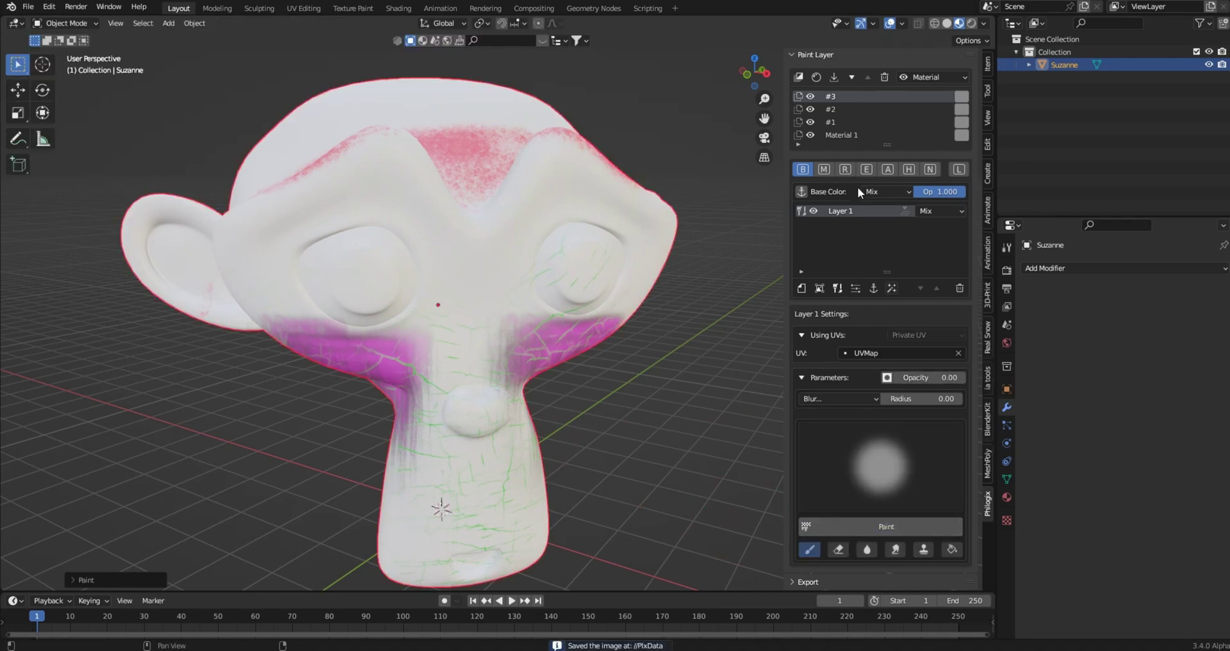
- Step through layers #1, #2 and #3, then add a new Material 5 layer on top
left_click(841, 120)
left_click(838, 109)
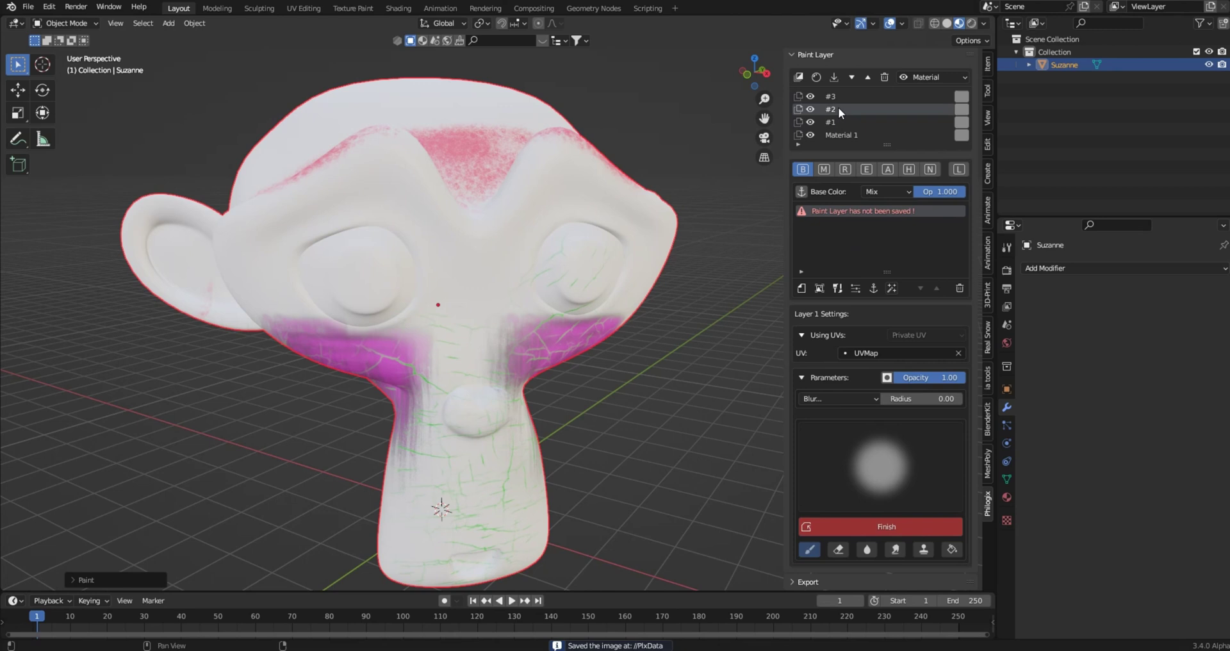
left_click(905, 532)
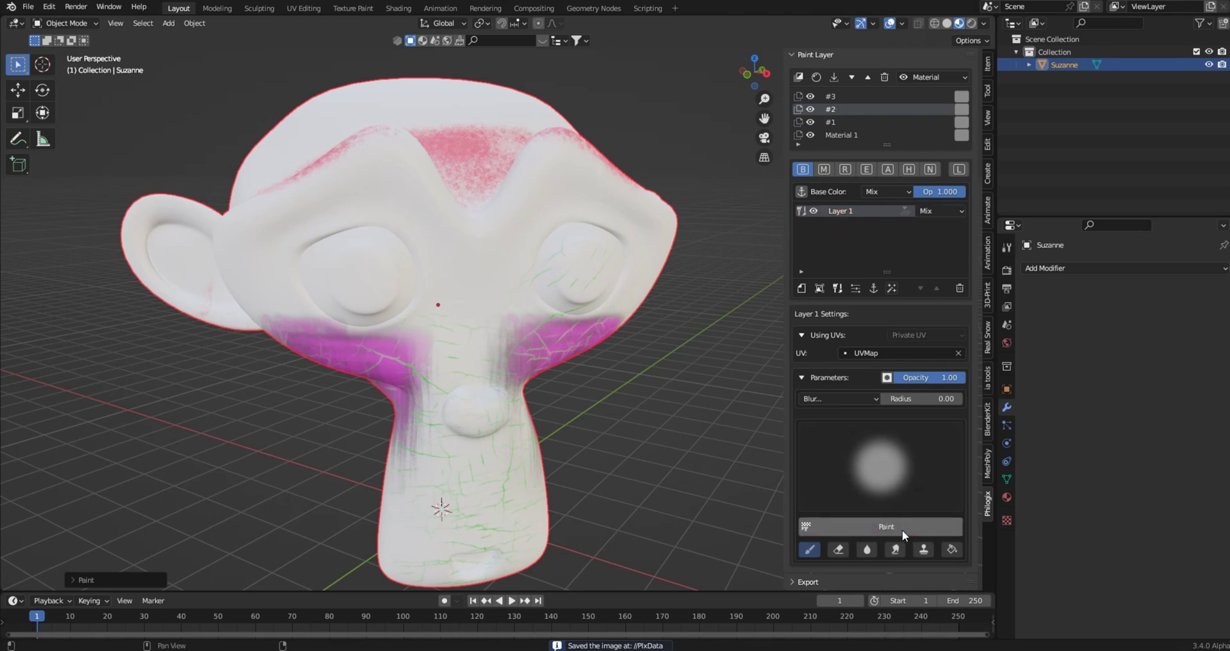
left_click(832, 96)
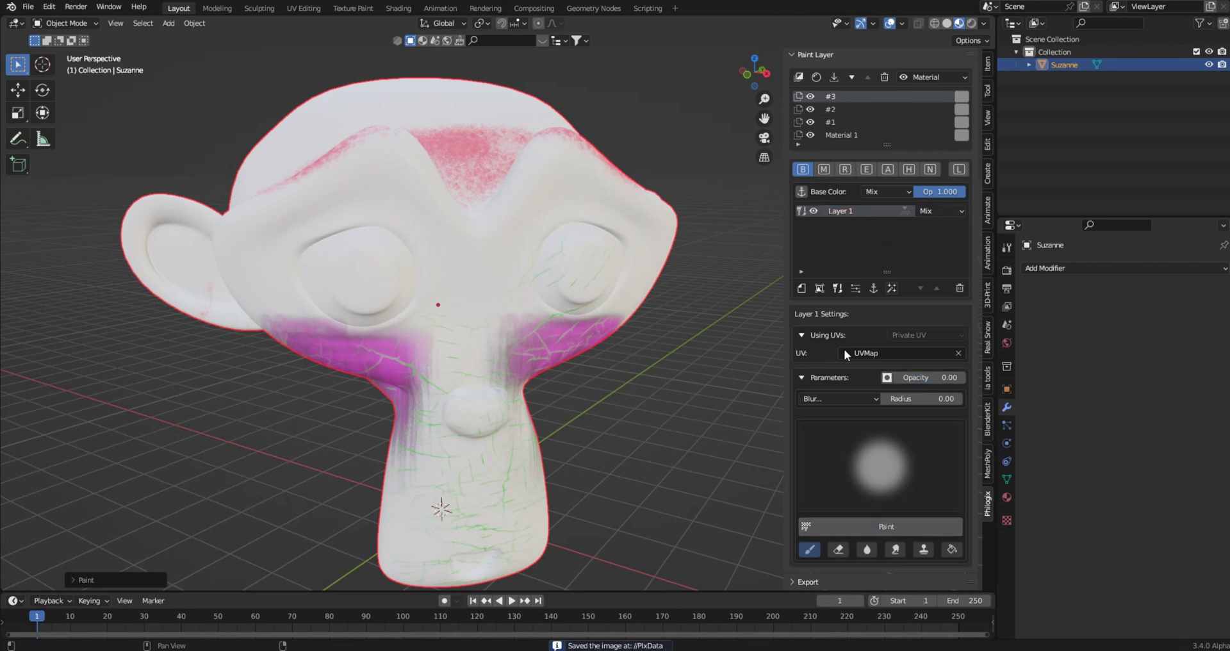
scroll(438, 304, "up", 3)
left_click(816, 77)
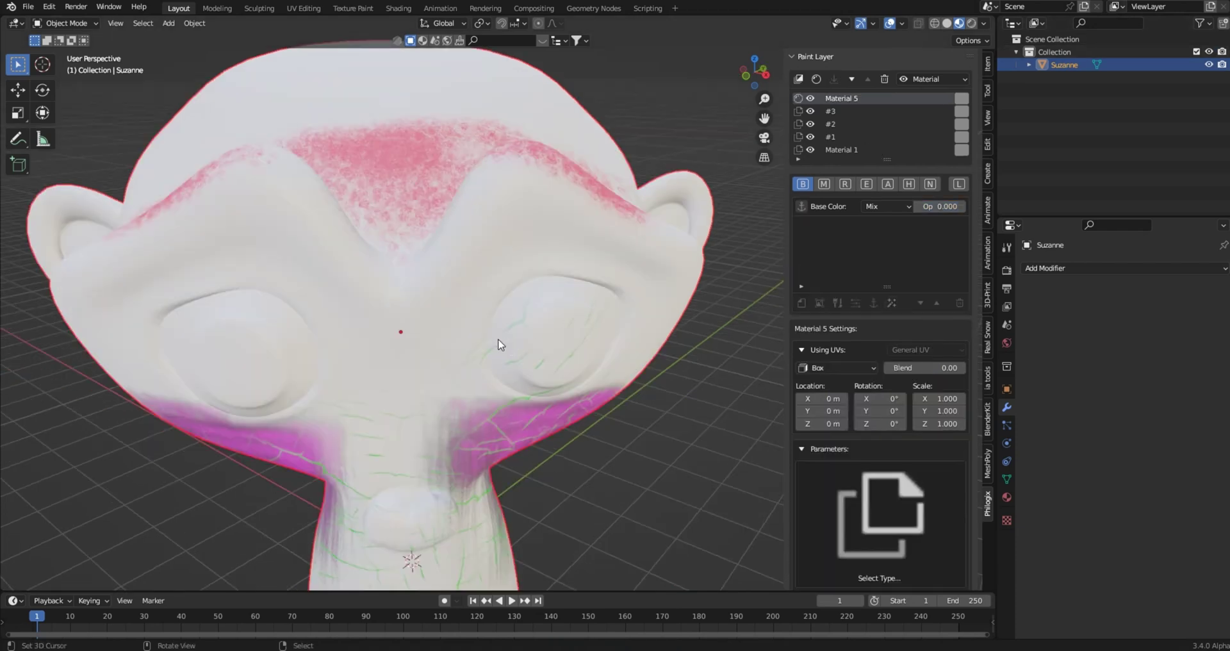
- Add another new paint layer at the top of the stack
middle_click_drag(500, 344, 508, 329)
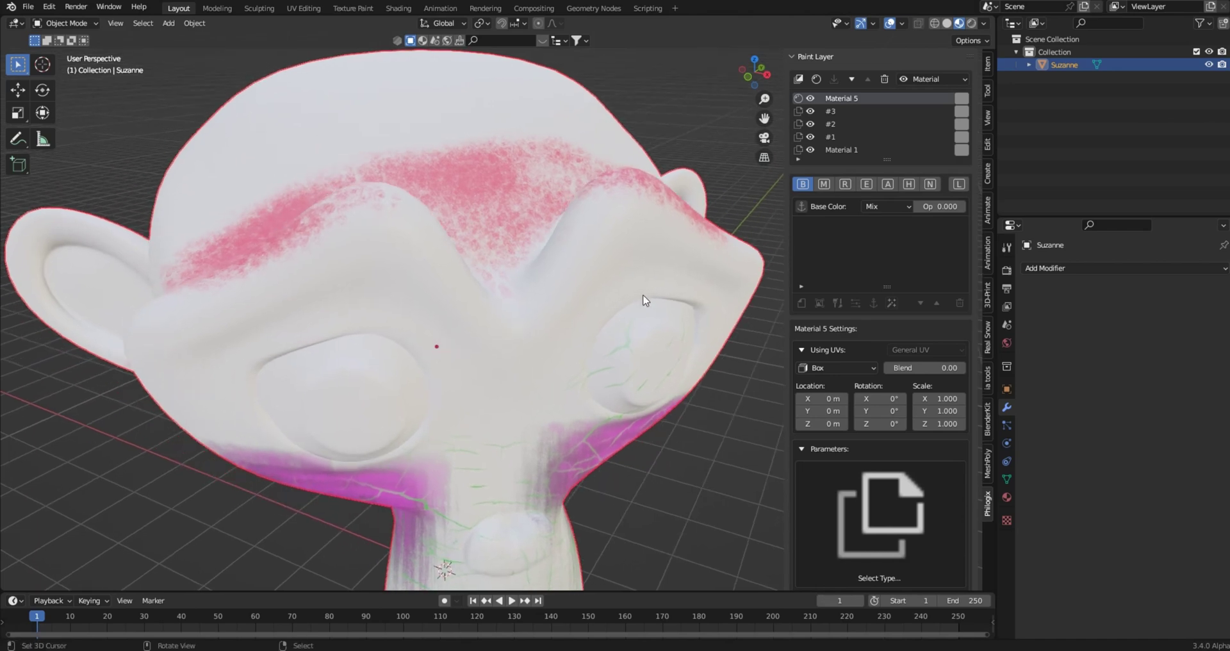
middle_click_drag(524, 250, 509, 212)
middle_click_drag(550, 109, 538, 121)
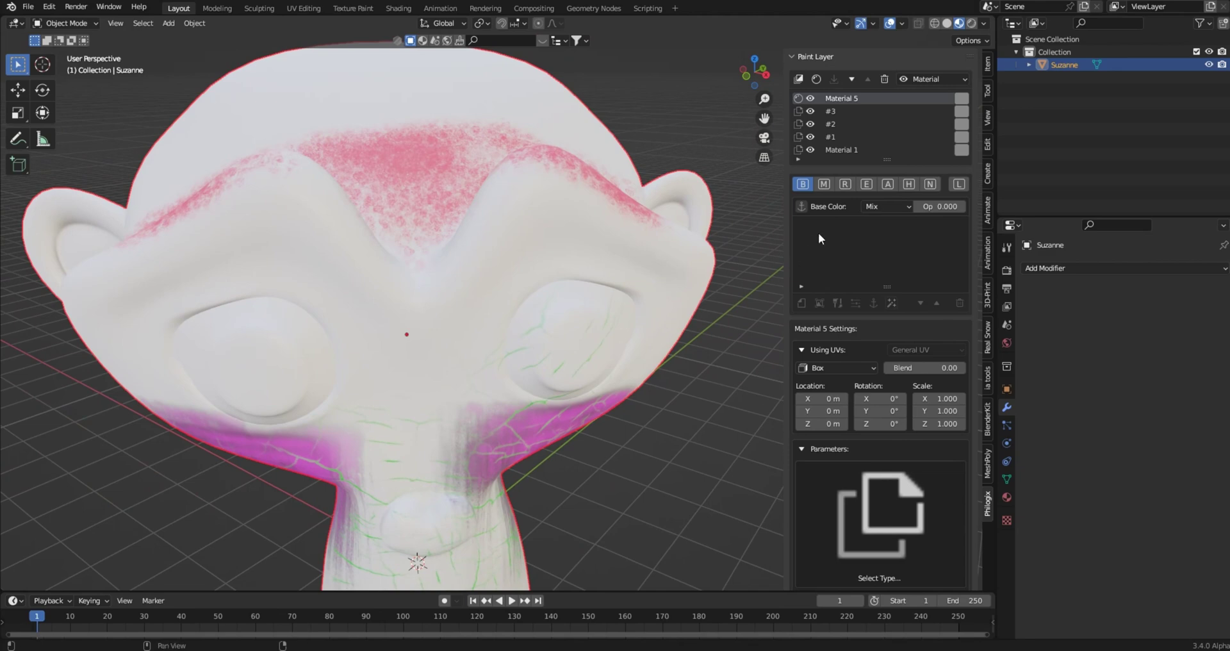
middle_click_drag(634, 236, 736, 167)
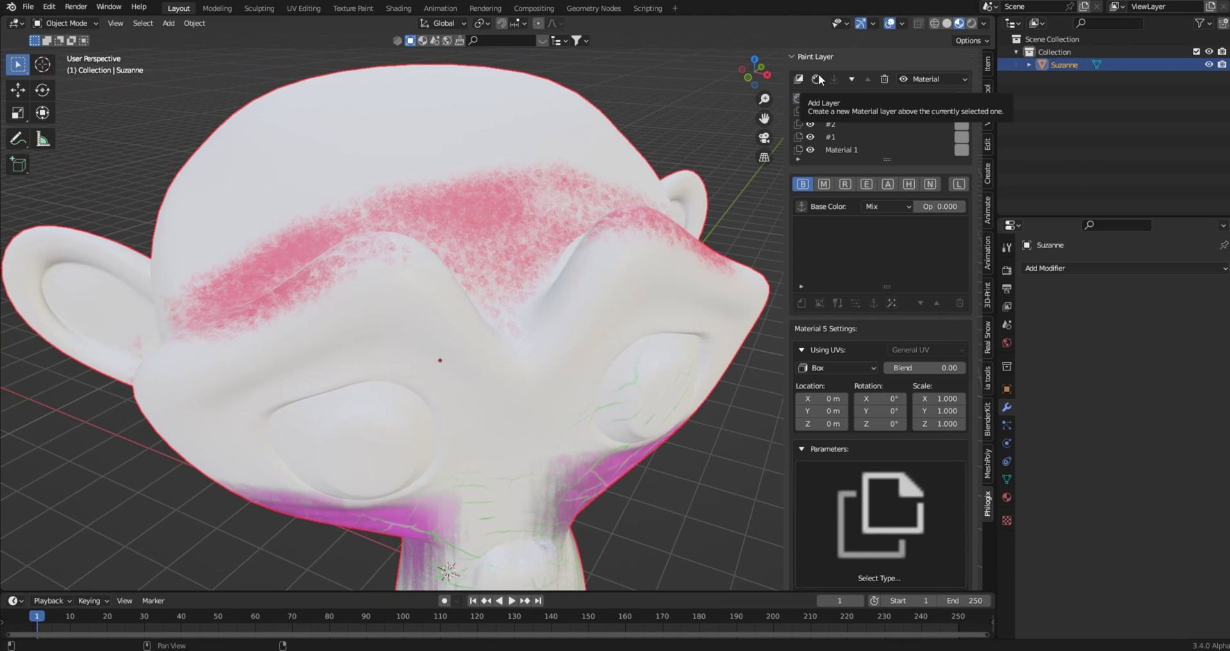
left_click(817, 75)
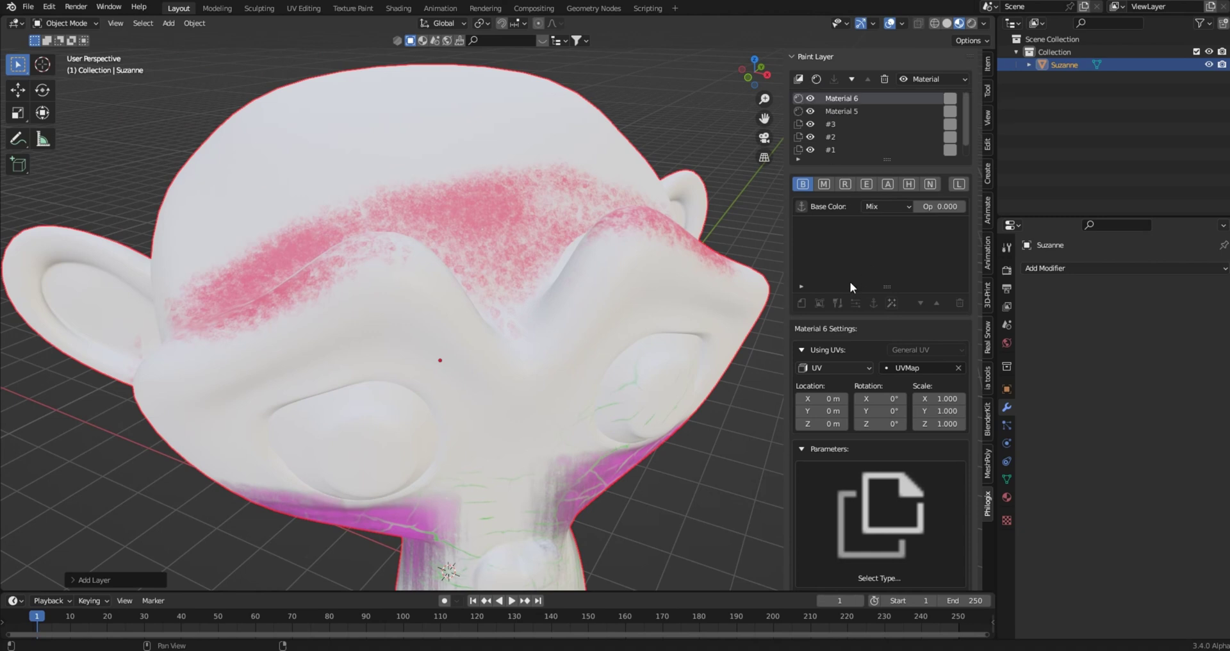
- Set the new layer's projection to Box and rename it Rustbase1
left_click(832, 368)
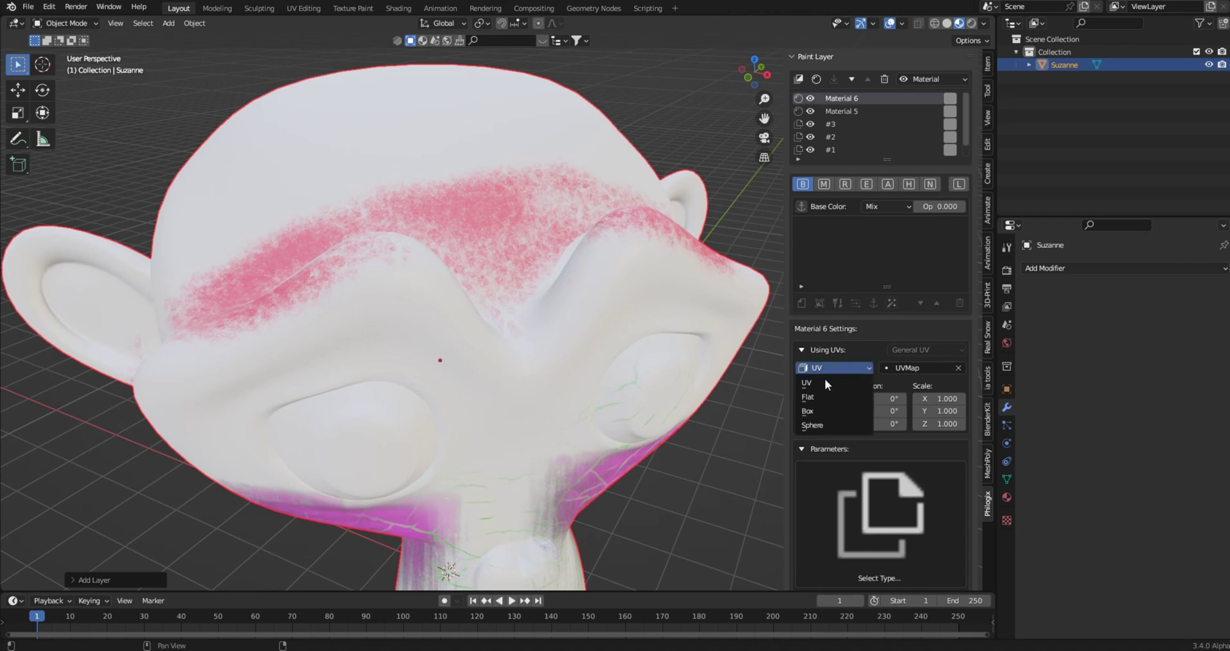
left_click(820, 410)
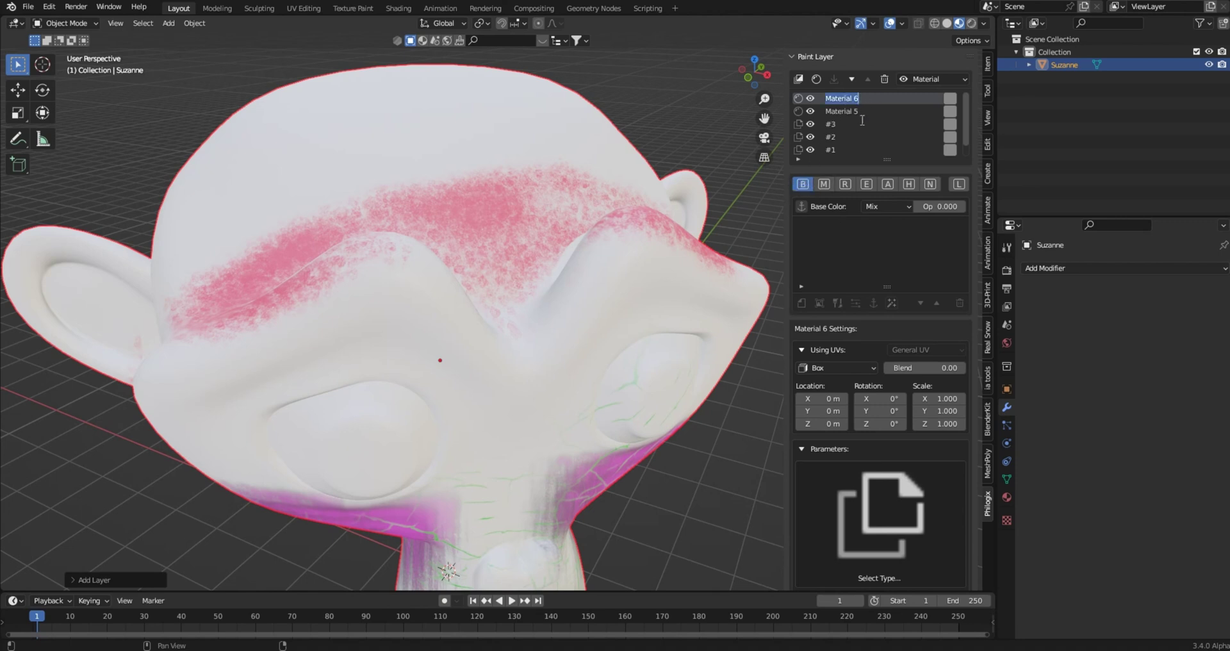
type("Rustbase1")
key("Return")
scroll(914, 344, "down", 2)
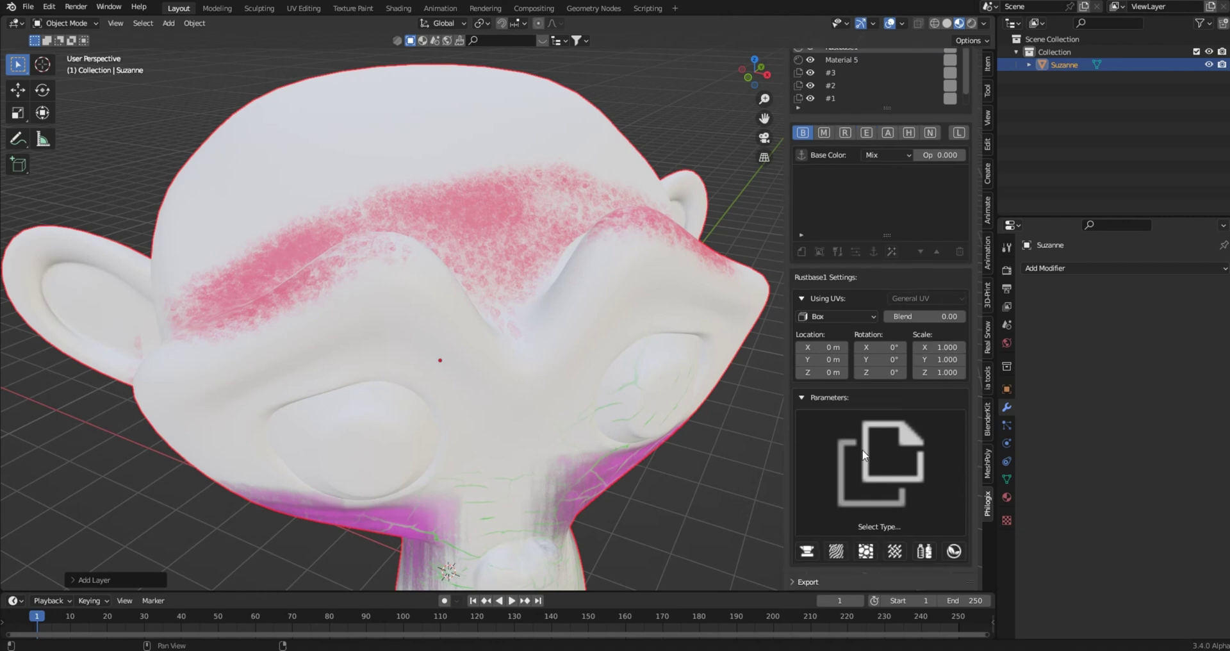
- Fill Rustbase1 with the Rust Coarse M metal material from the gallery
left_click(809, 550)
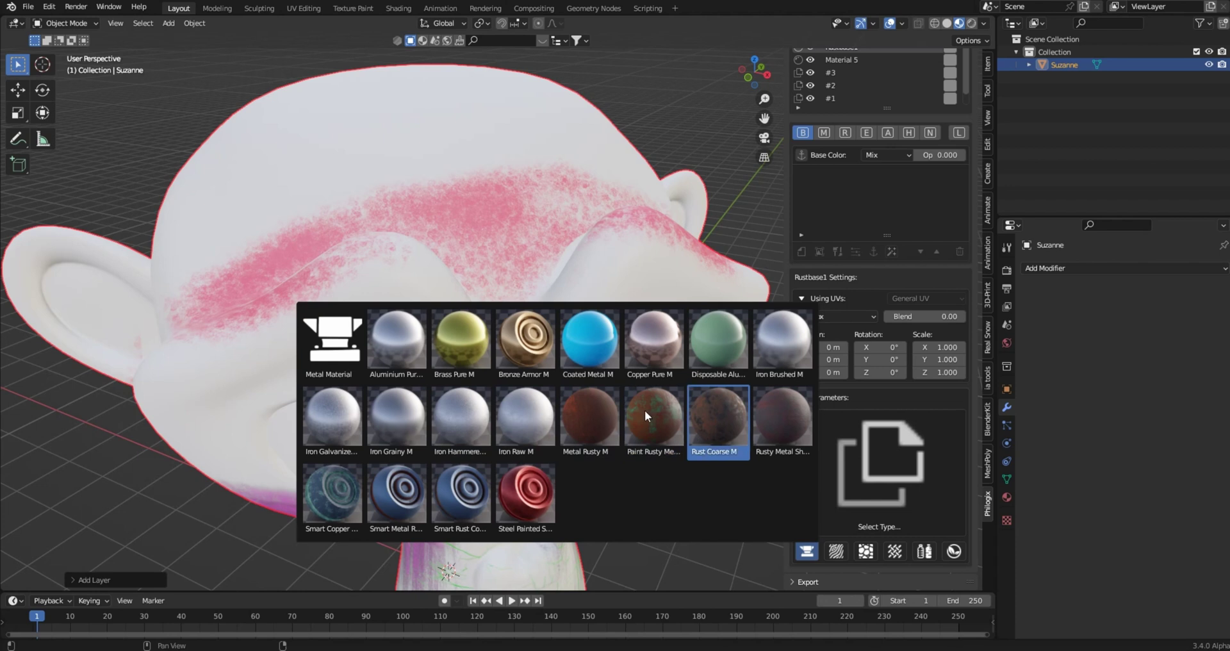
left_click(721, 411)
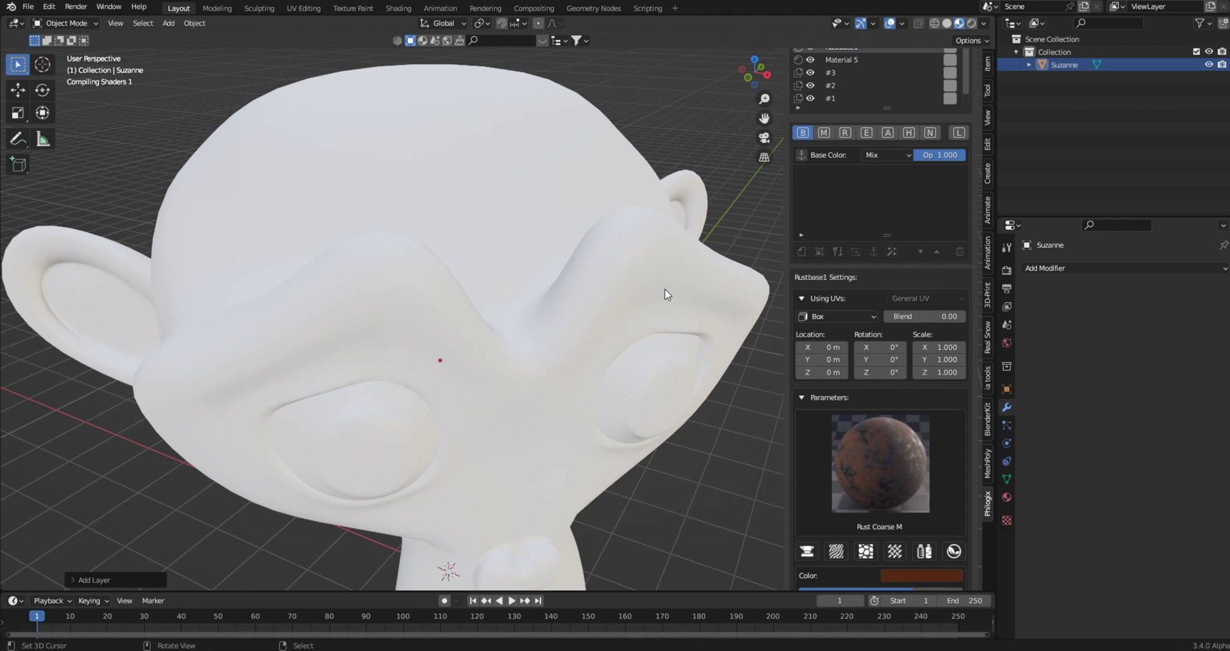
scroll(630, 282, "down", 3)
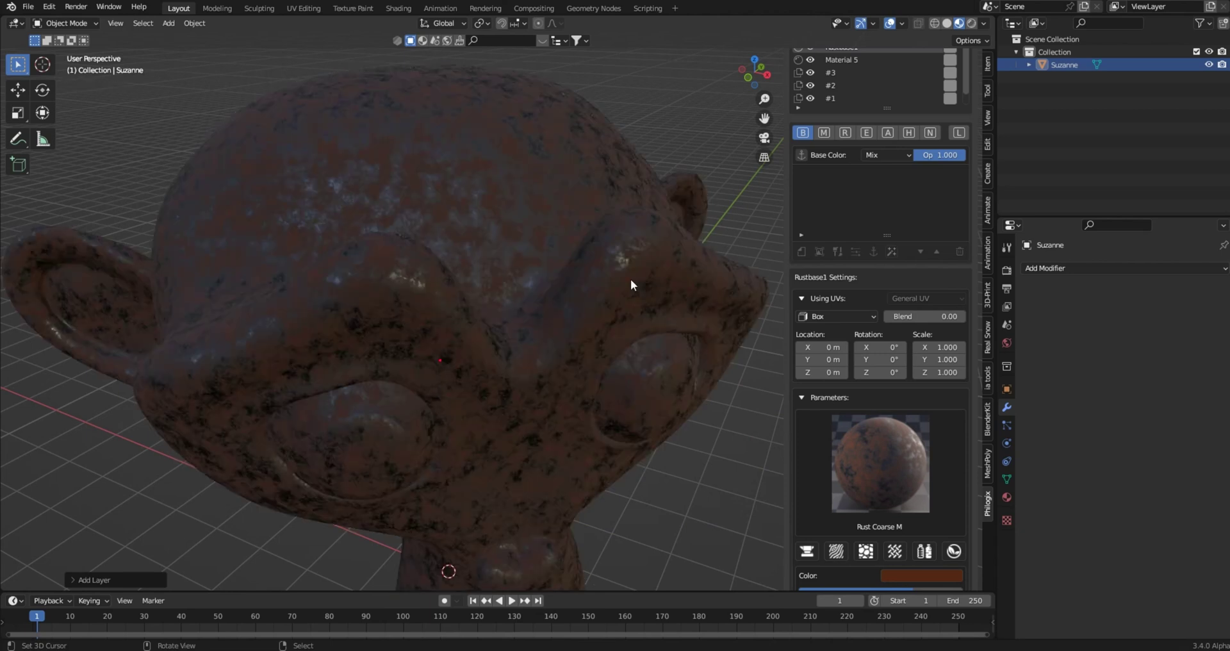
middle_click_drag(639, 270, 867, 340)
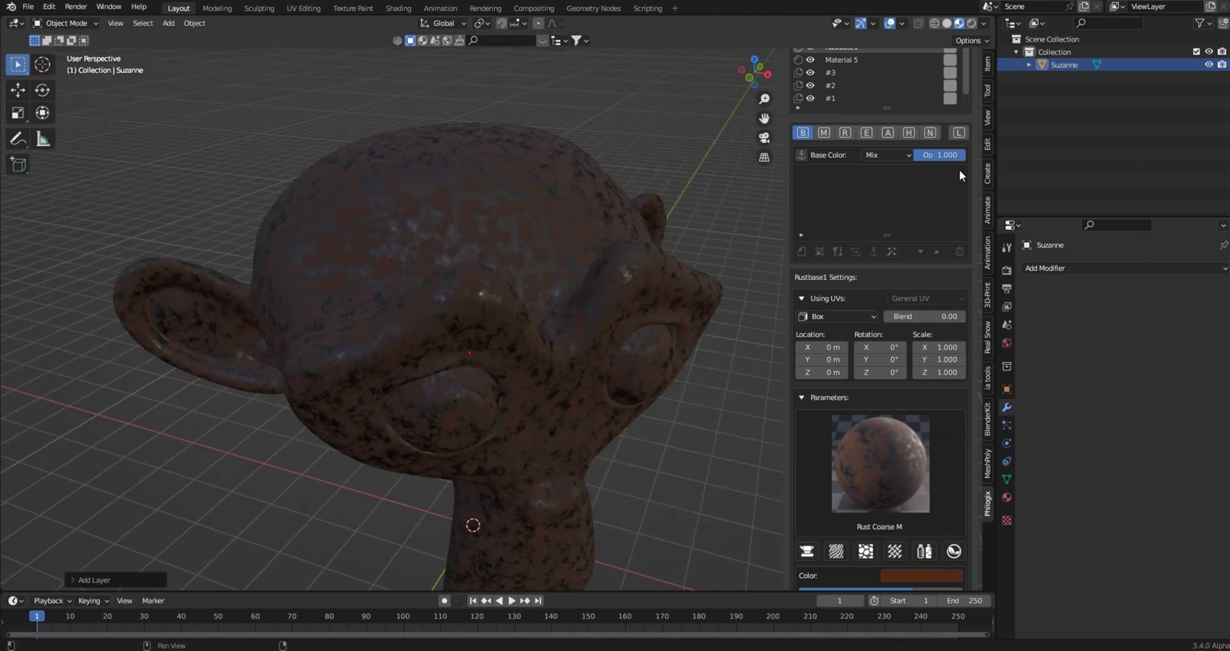
- Adjust the rust layer's opacity, settling it back at 1.000
mouse_move(940, 154)
left_mouse_down()
mouse_move(915, 154)
mouse_move(964, 155)
left_mouse_up()
mouse_move(493, 314)
middle_mouse_down()
mouse_move(478, 321)
mouse_move(472, 302)
middle_mouse_up()
scroll(418, 267, "up", 5)
scroll(418, 267, "down", 5)
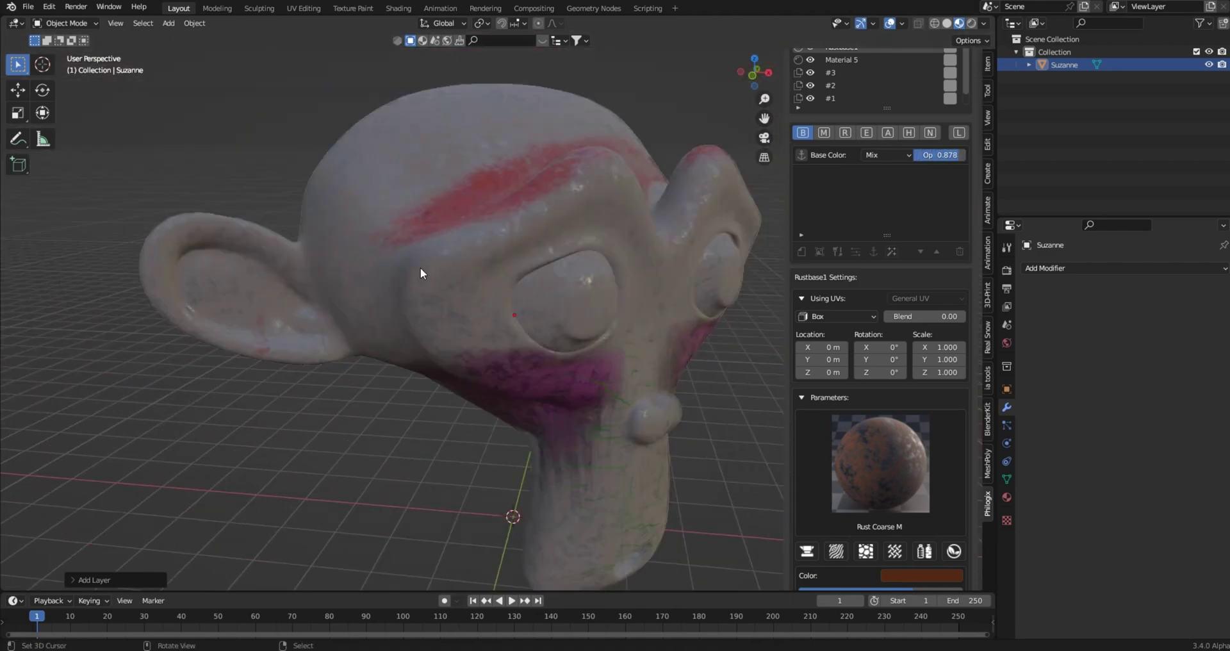
middle_click_drag(492, 244, 480, 247)
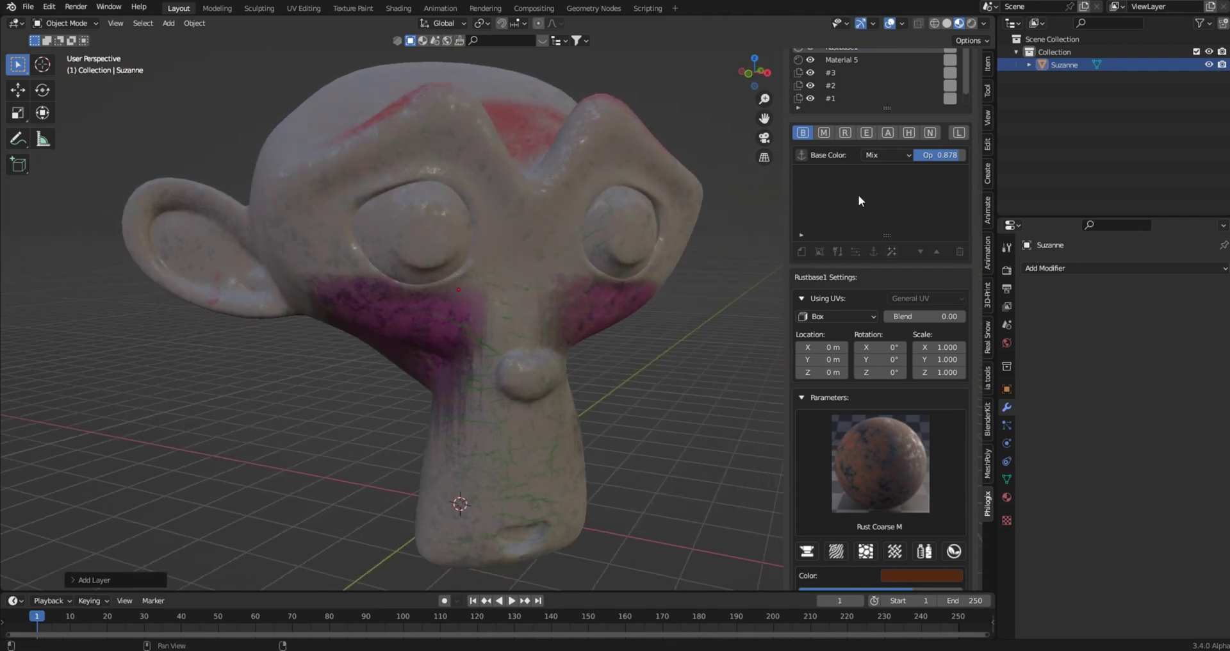
left_click_drag(930, 158, 964, 159)
middle_click_drag(751, 187, 686, 241)
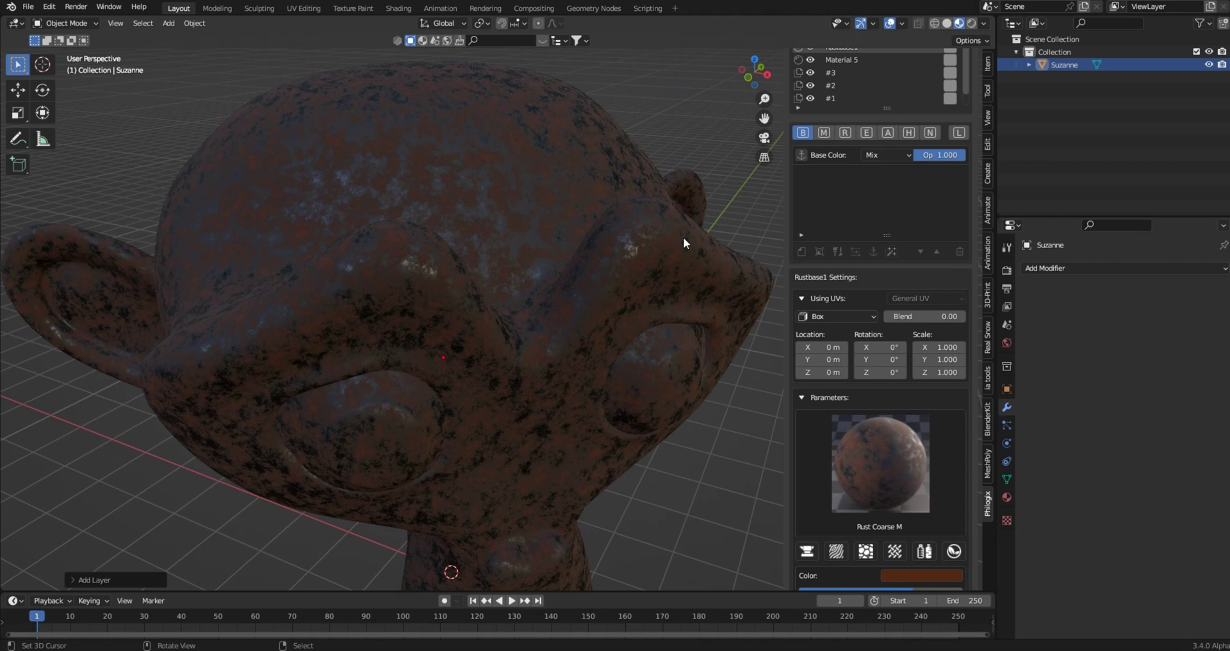
scroll(686, 242, "down", 4)
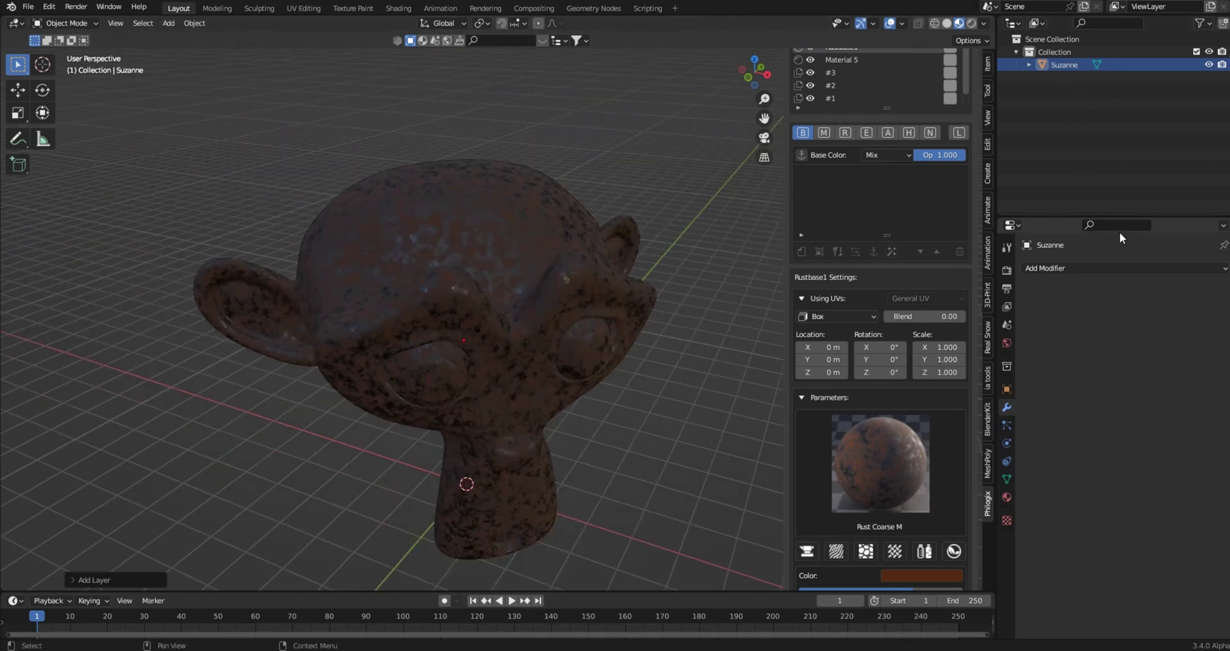
left_click(1048, 267)
- Move Rustbase1 down below Material 5, #3 and #2, with opacity at 0.963
scroll(854, 233, "up", 3)
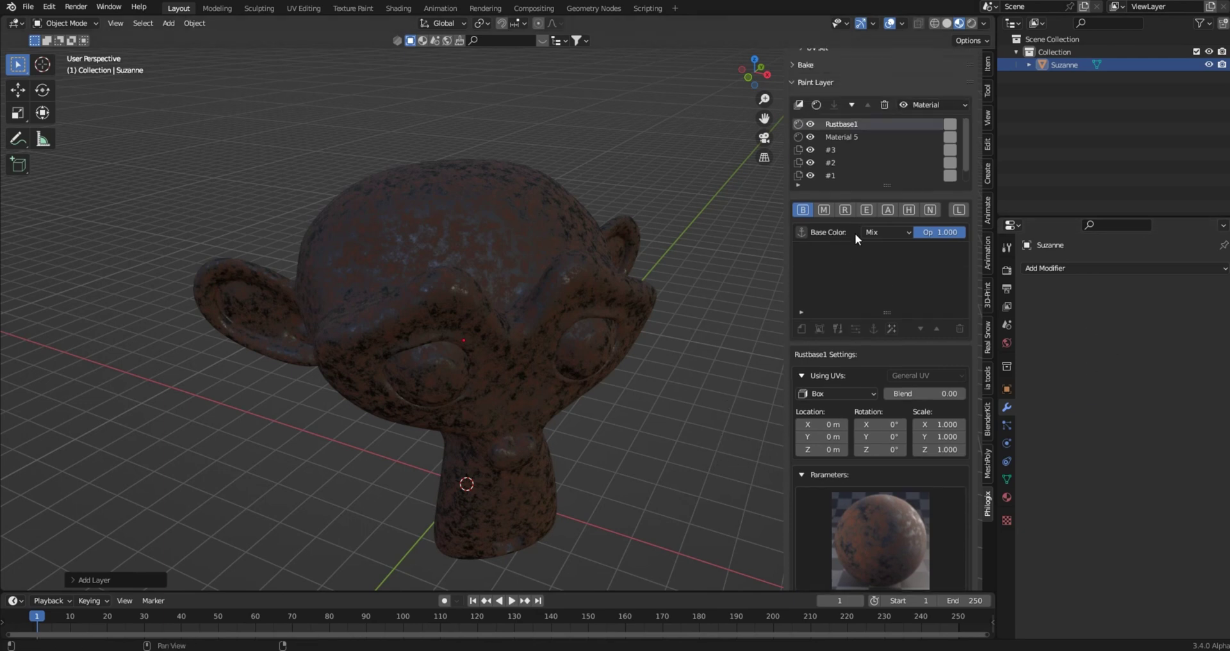
left_click(852, 105)
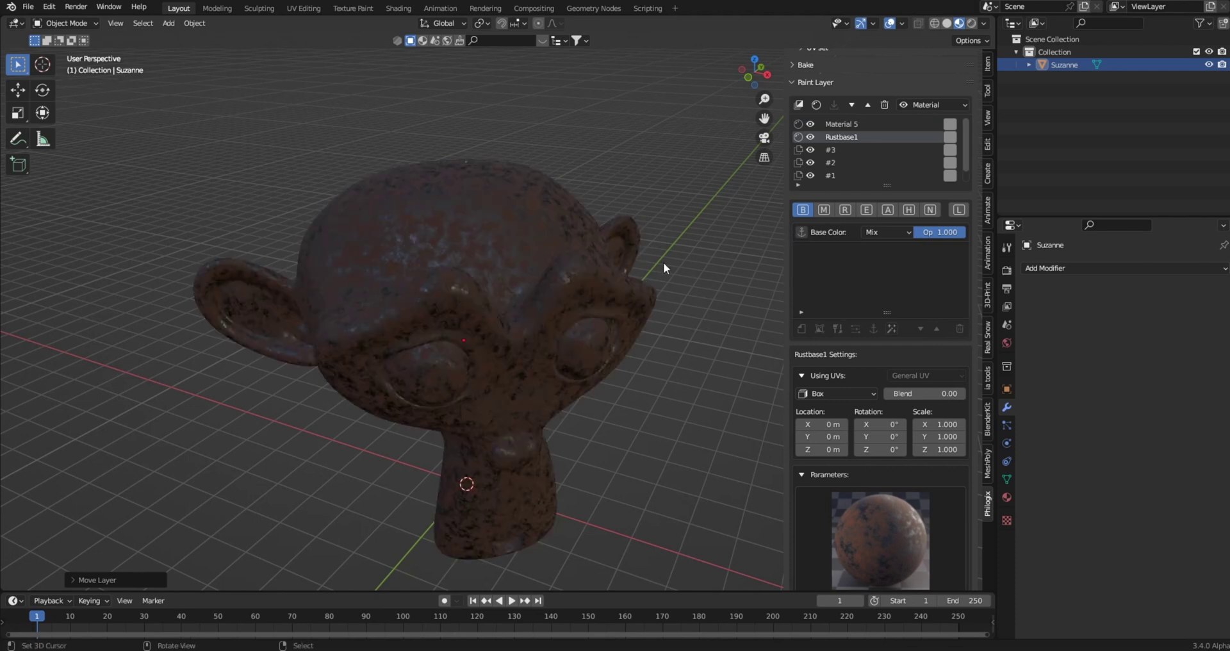
middle_click_drag(662, 262, 674, 259)
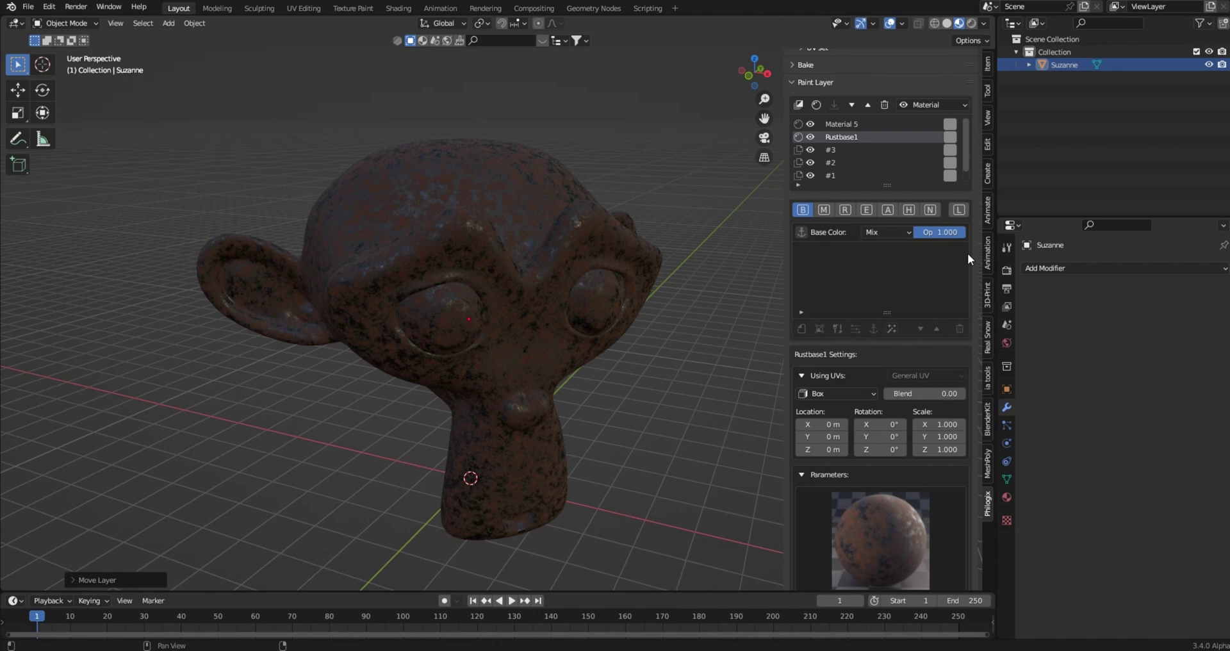
left_click_drag(940, 232, 937, 231)
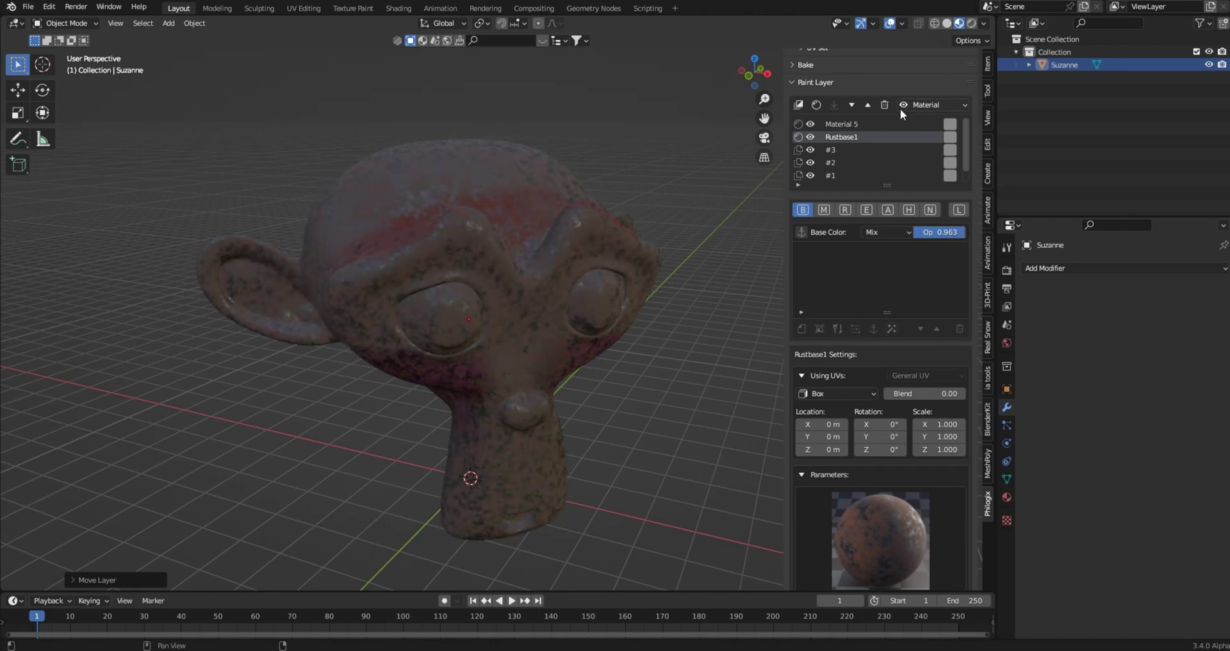
left_click(852, 105)
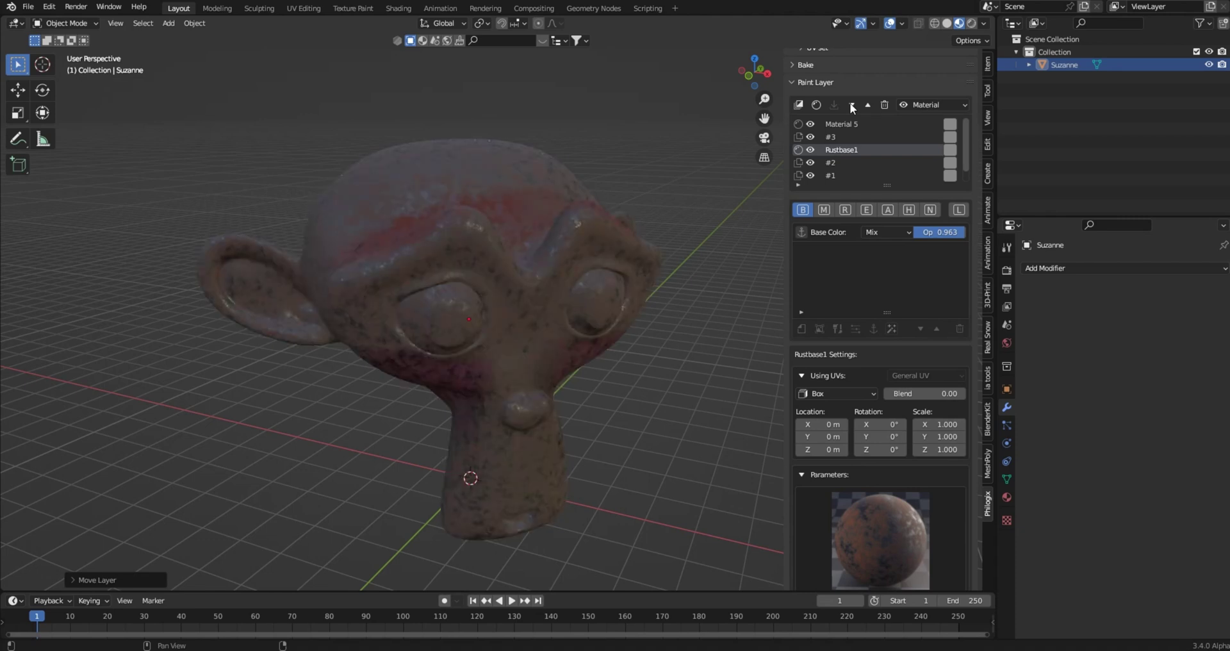
middle_click_drag(603, 389, 461, 411)
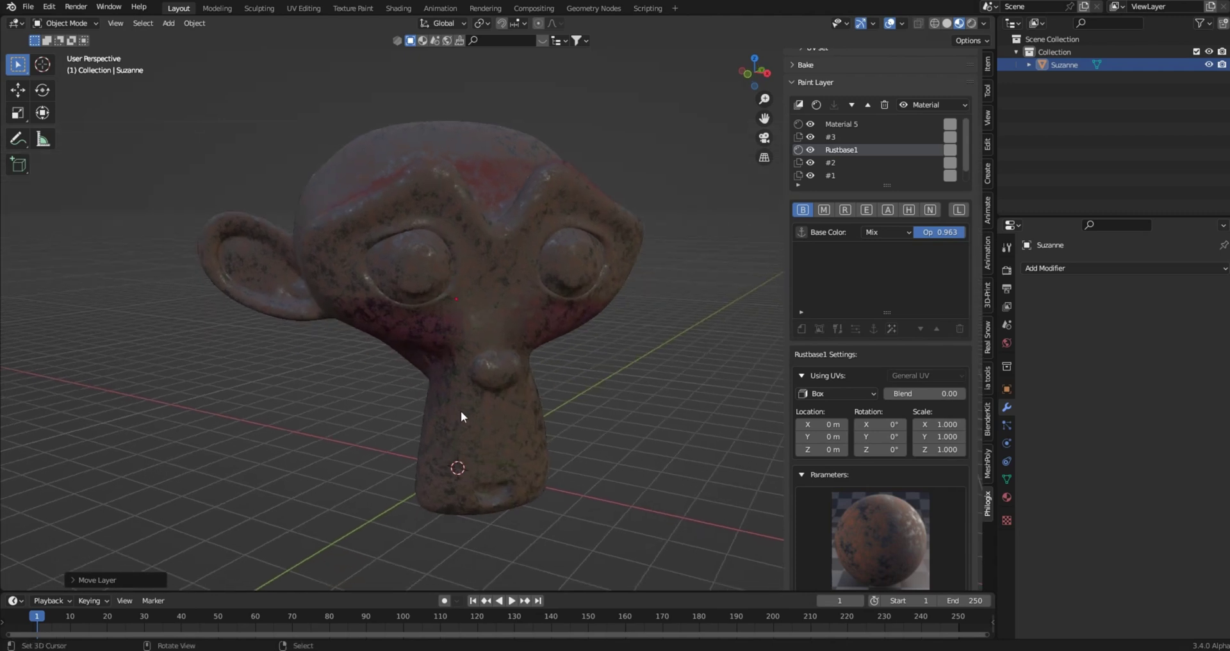
left_click(851, 106)
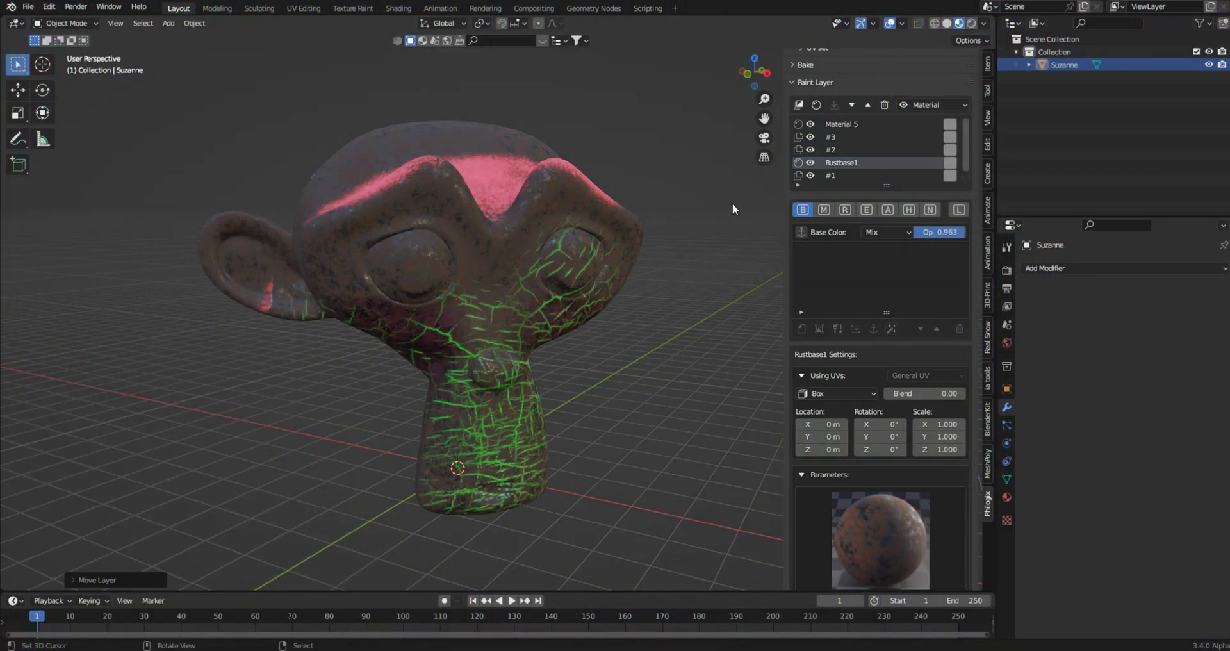
- Raise Rustbase1's opacity to 1.000 and move it below layer #1 to the bottom
middle_click_drag(567, 225, 575, 237)
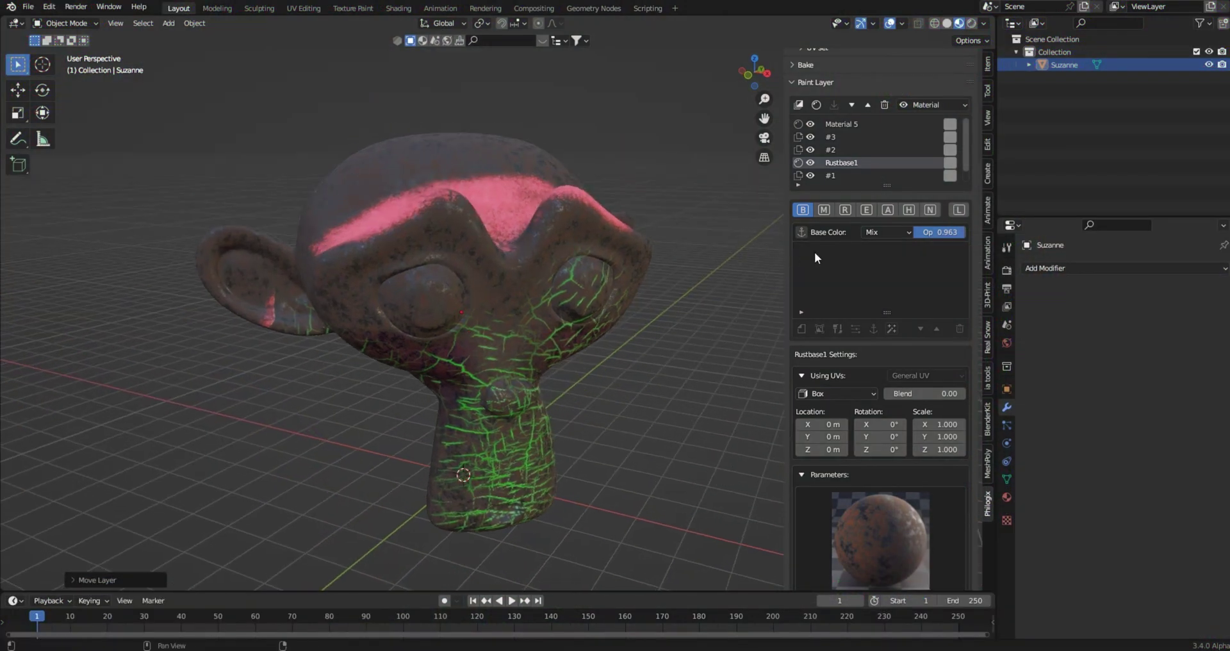
left_click_drag(958, 236, 965, 236)
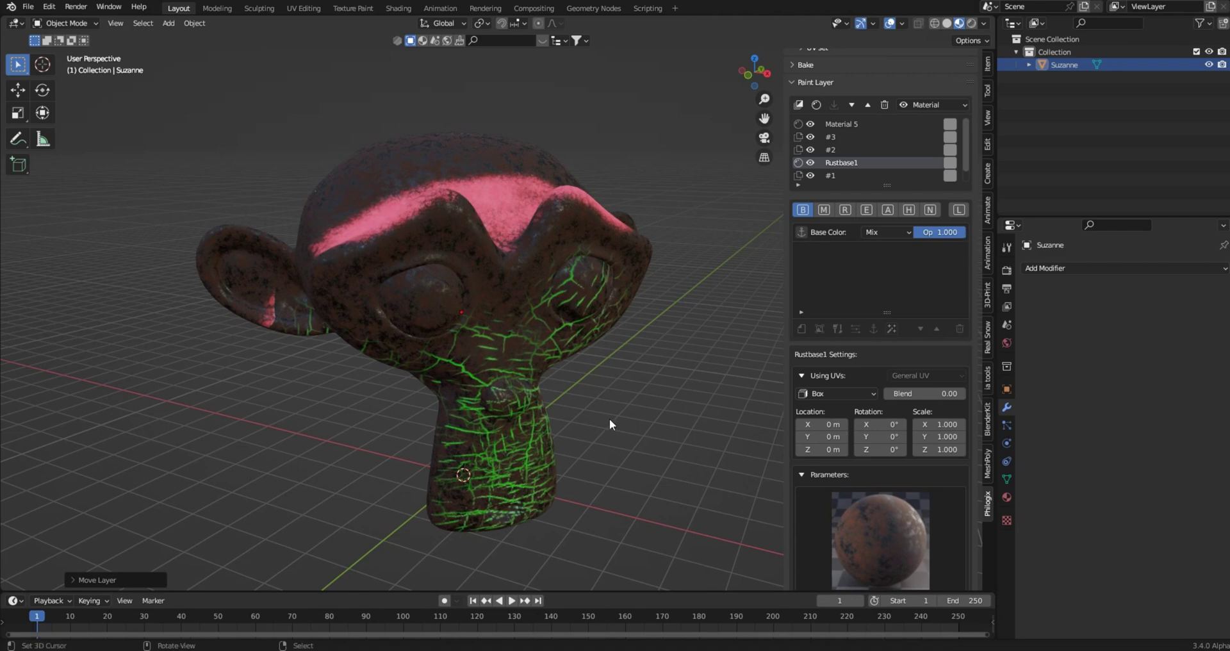
middle_click_drag(609, 418, 570, 420)
scroll(557, 428, "up", 4)
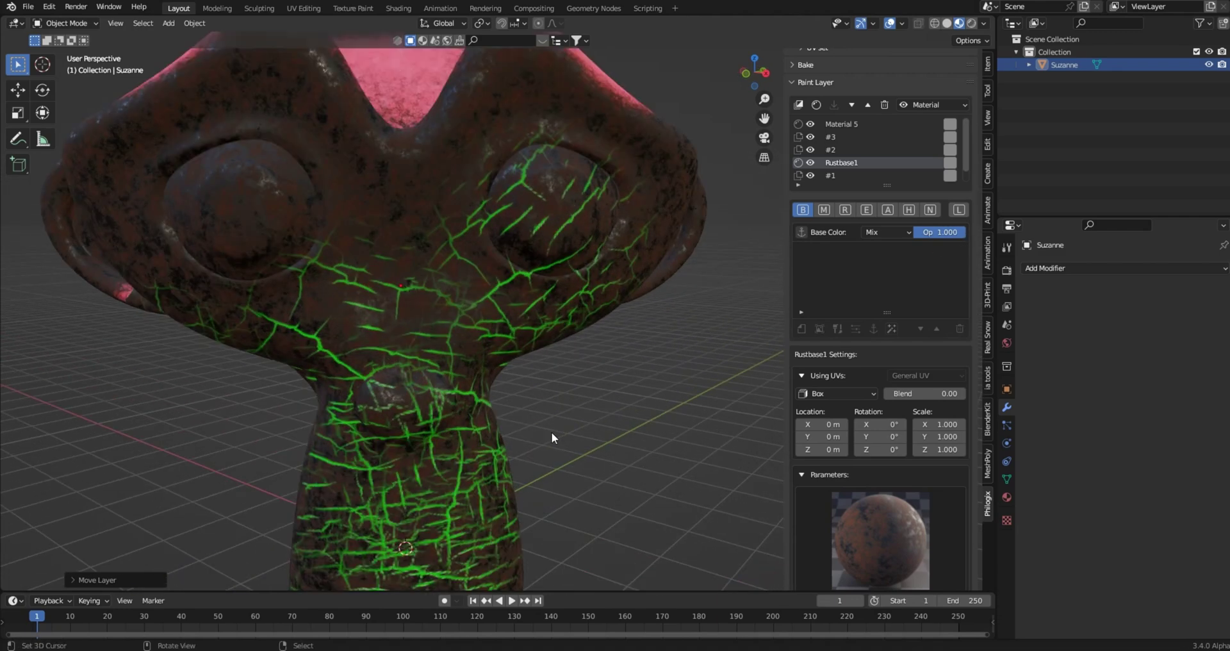
scroll(531, 407, "down", 2)
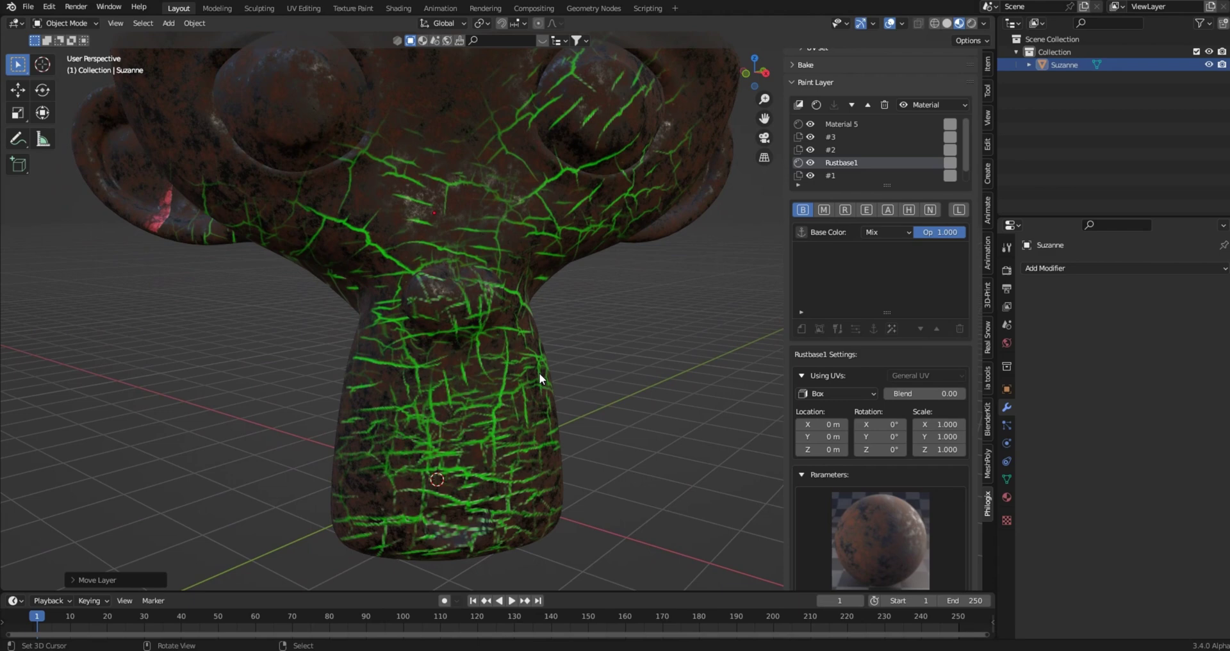
scroll(564, 352, "up", 5)
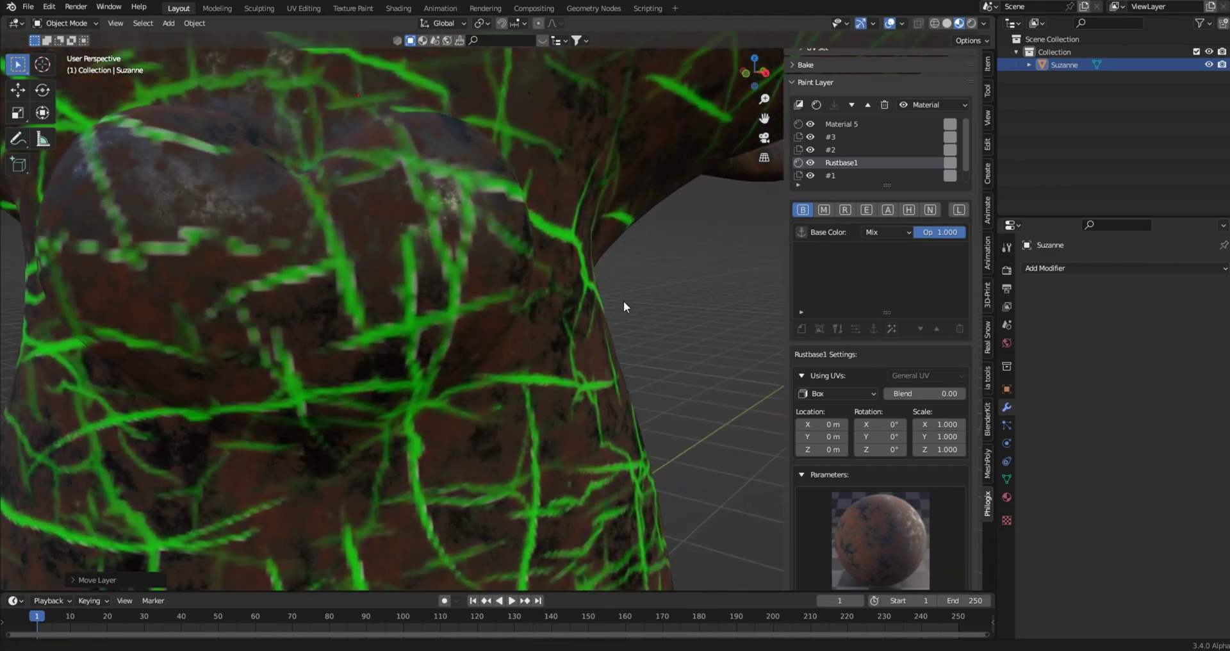
scroll(625, 300, "down", 6)
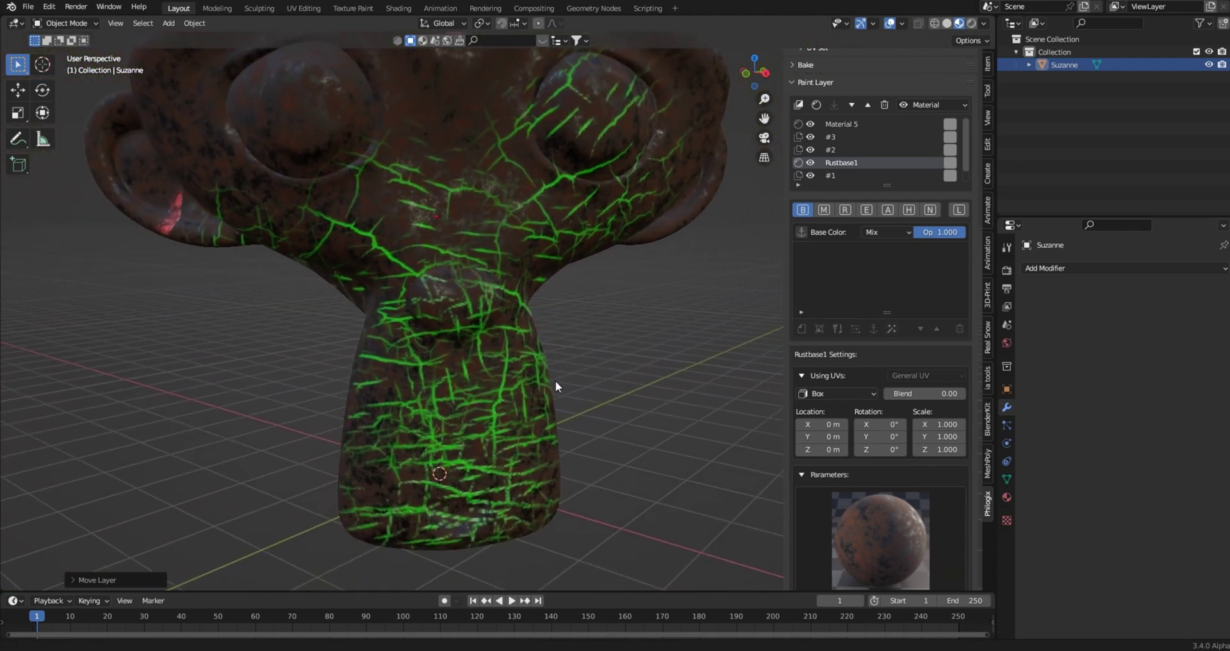
middle_click_drag(585, 318, 599, 349)
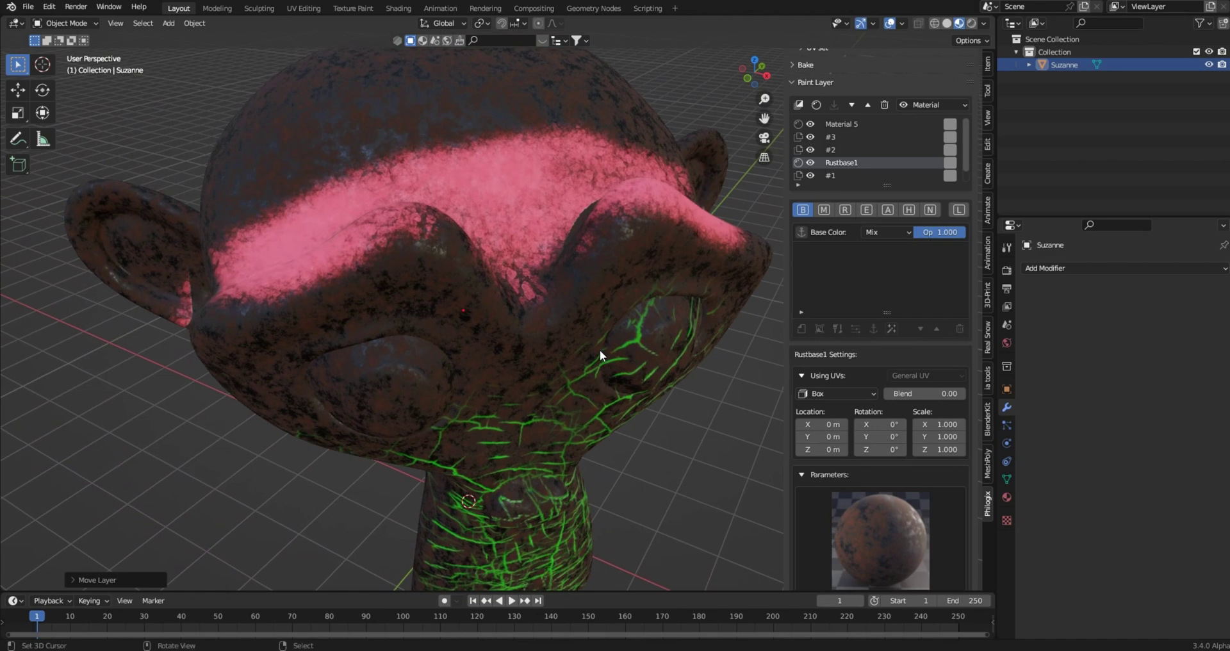
scroll(554, 257, "up", 5)
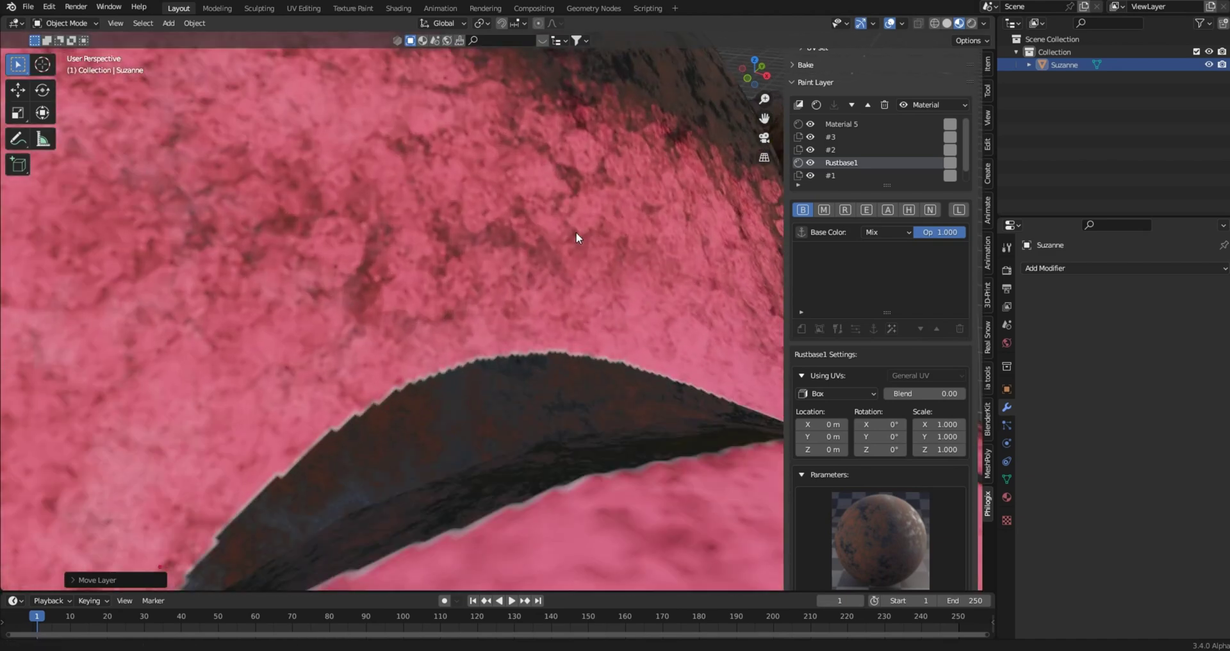
mouse_move(575, 232)
middle_mouse_down("ctrl")
mouse_move(479, 343)
mouse_move(365, 336)
mouse_move(421, 323)
mouse_move(505, 244)
mouse_move(426, 328)
middle_mouse_up("ctrl")
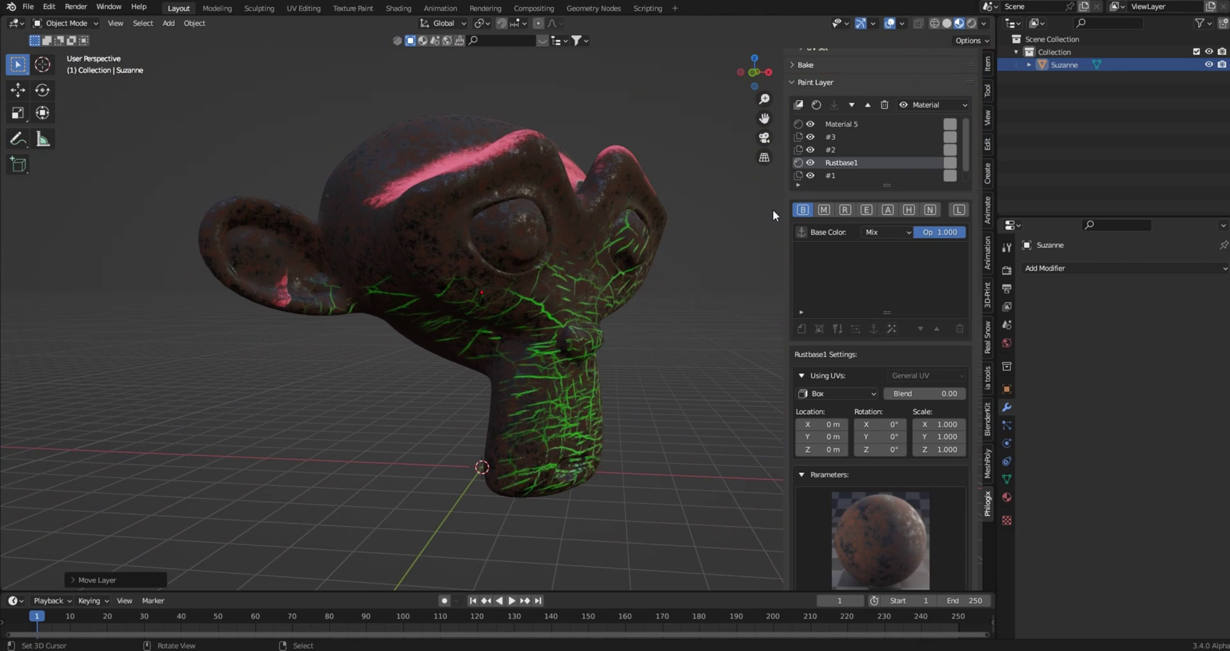
left_click(850, 106)
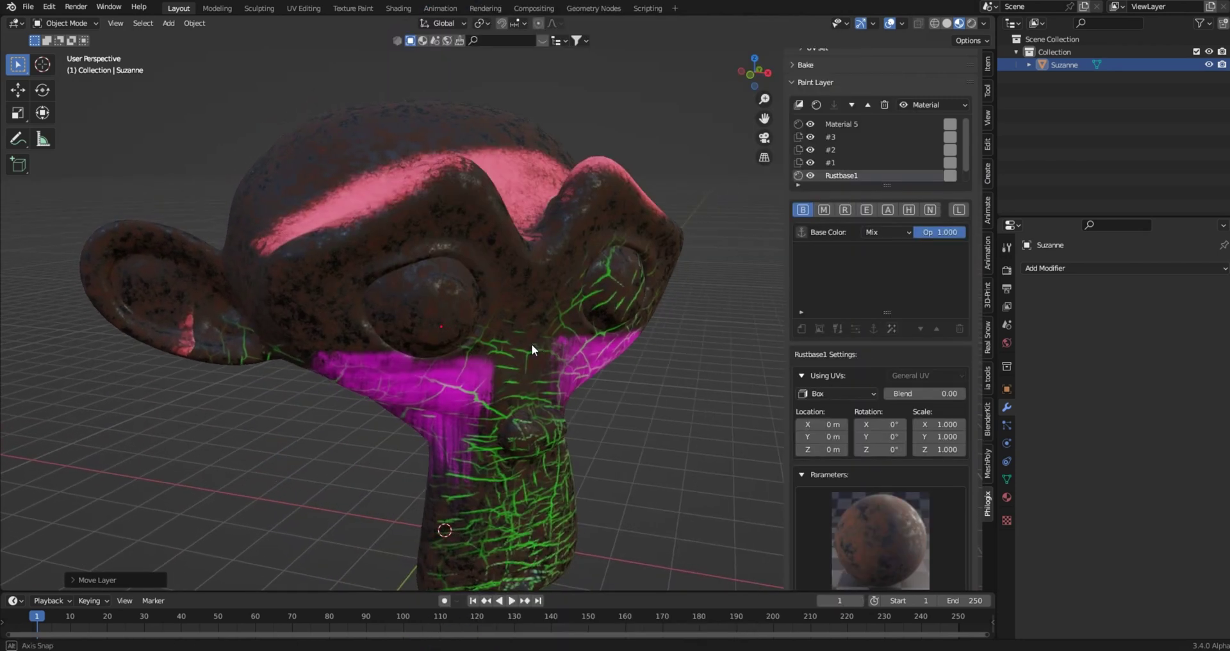
- Raise the rust base's Bump to 0.913 and lower Rust to 0.682
scroll(927, 510, "down", 5)
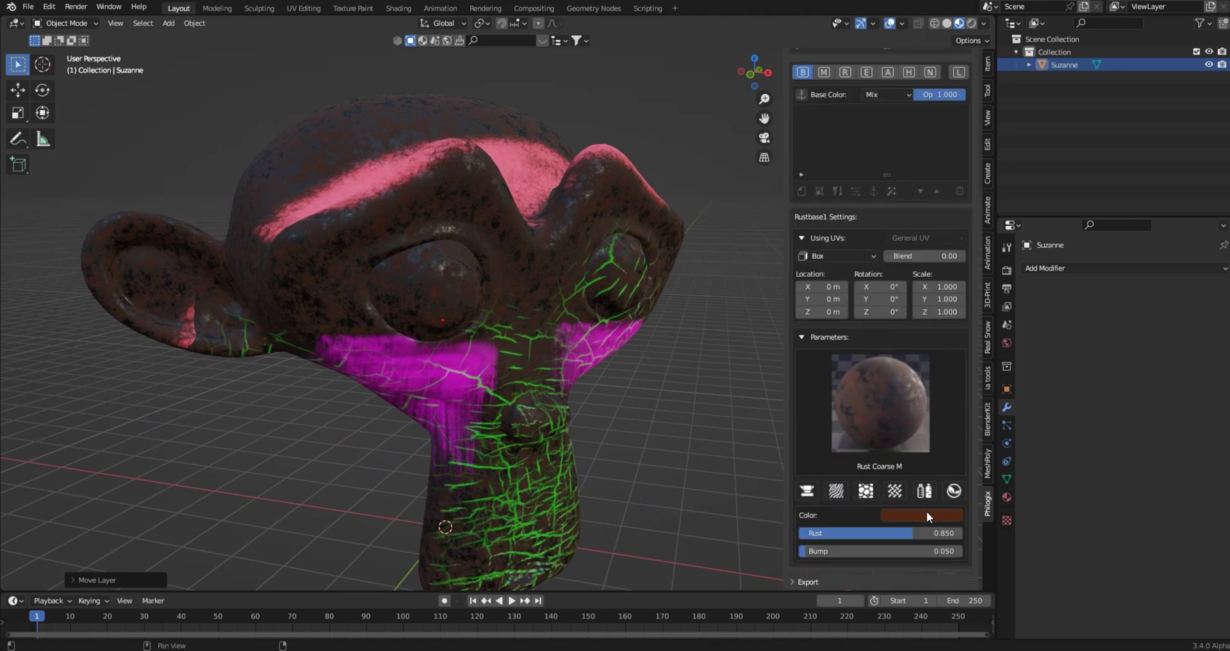
left_click_drag(852, 552, 948, 551)
middle_click_drag(587, 418, 579, 394)
scroll(579, 394, "up", 4)
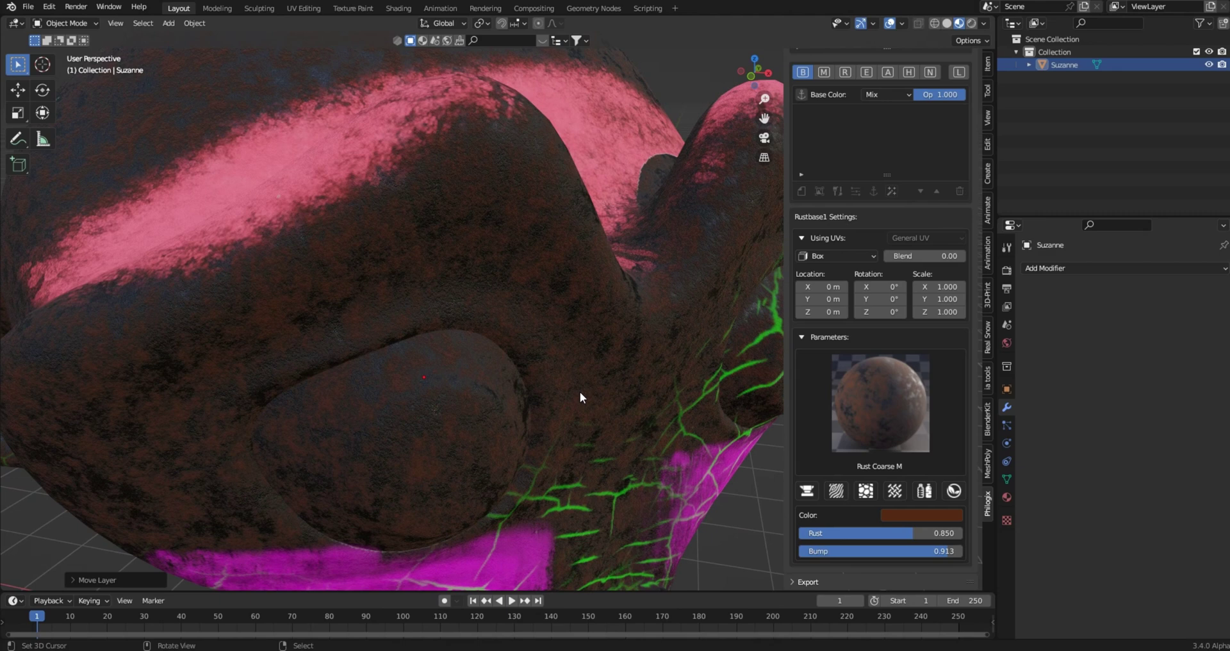
scroll(579, 397, "down", 4)
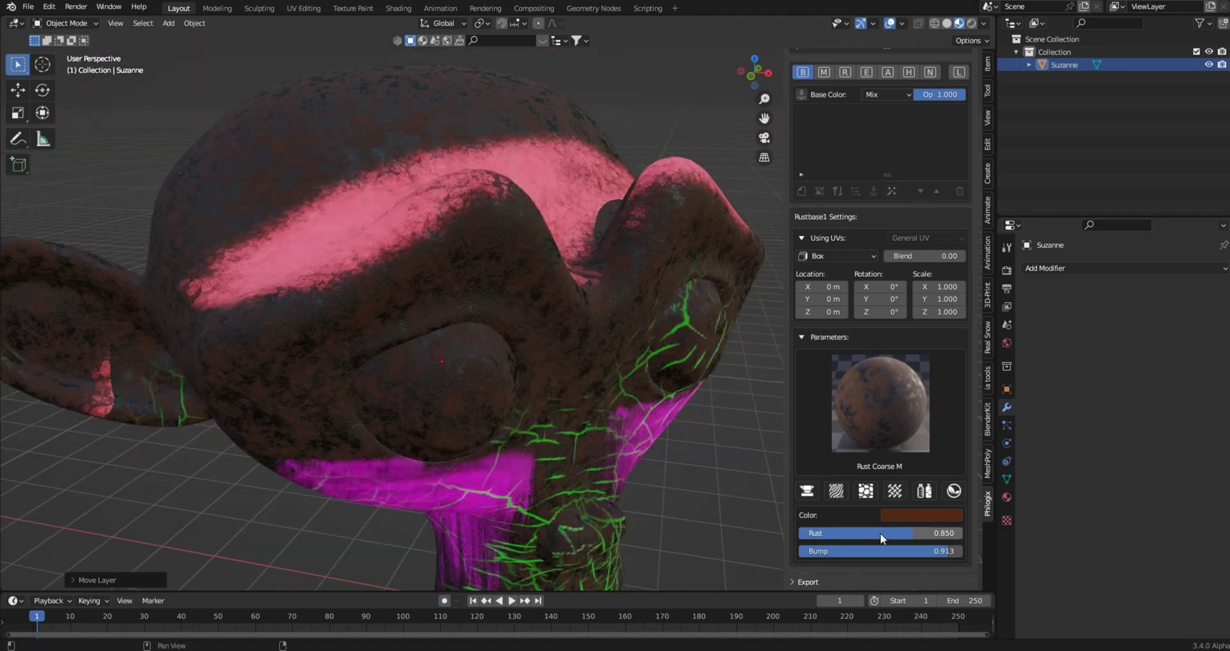
mouse_move(880, 533)
left_mouse_down()
mouse_move(682, 533)
mouse_move(857, 533)
left_mouse_up()
- Tint the rust colour bright magenta (H 0.899, S 0.967) on the HSV wheel
left_click(916, 514)
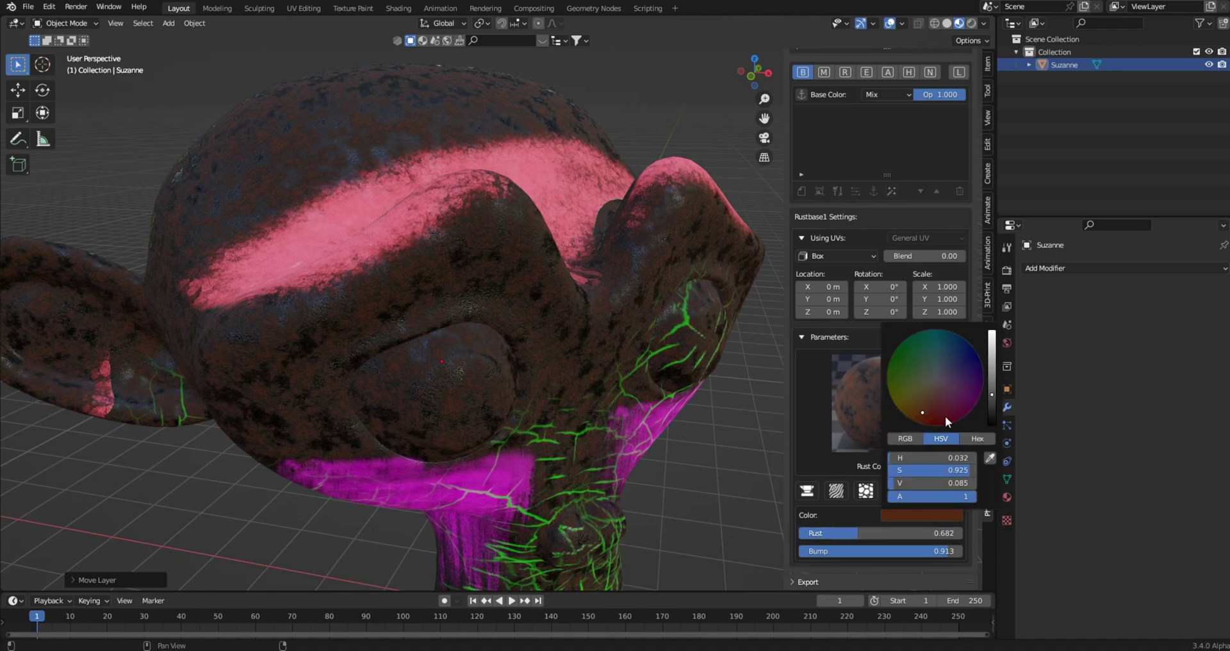
left_click_drag(993, 379, 991, 346)
mouse_move(923, 413)
left_mouse_down()
mouse_move(967, 387)
mouse_move(944, 393)
left_mouse_up()
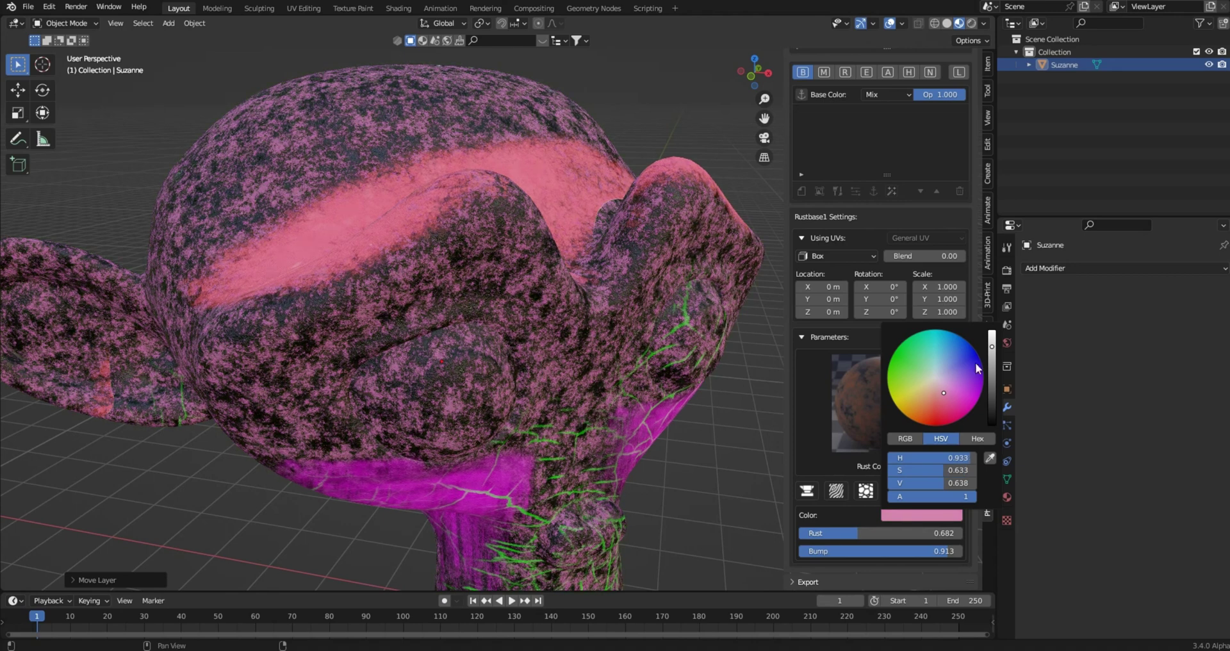
left_click(991, 334)
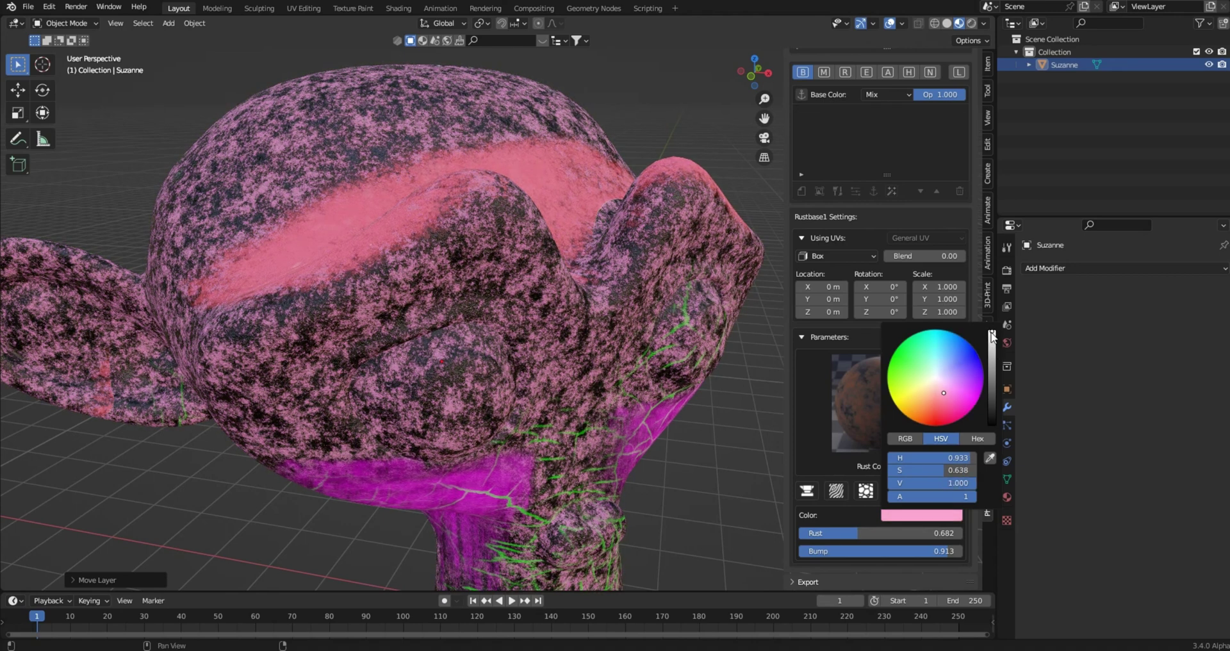
mouse_move(942, 390)
left_mouse_down()
mouse_move(932, 405)
mouse_move(950, 392)
mouse_move(963, 404)
left_mouse_up()
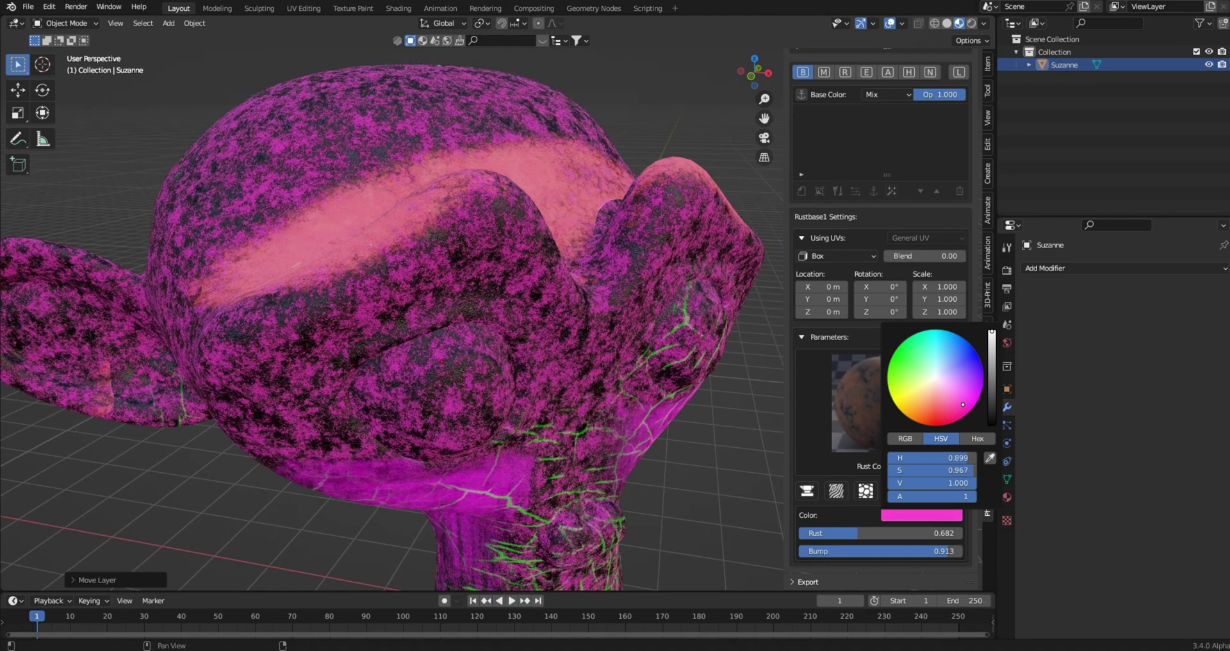
scroll(713, 371, "down", 5)
middle_click_drag(652, 363, 546, 365)
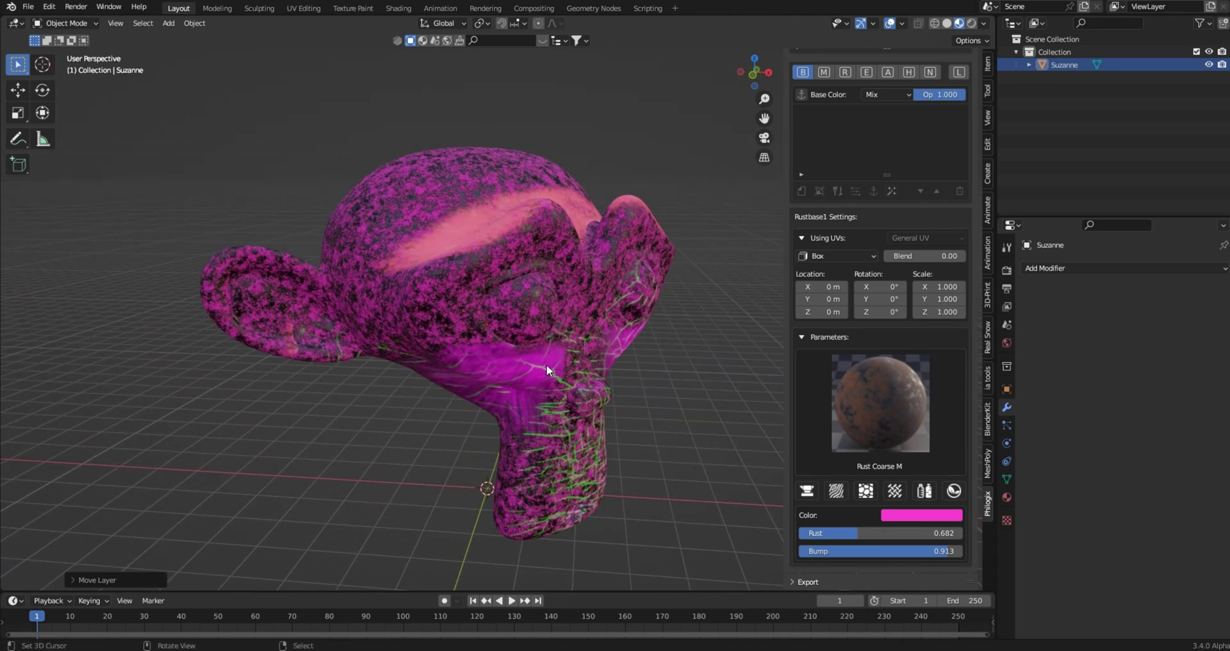
scroll(549, 360, "up", 3)
scroll(551, 359, "down", 1)
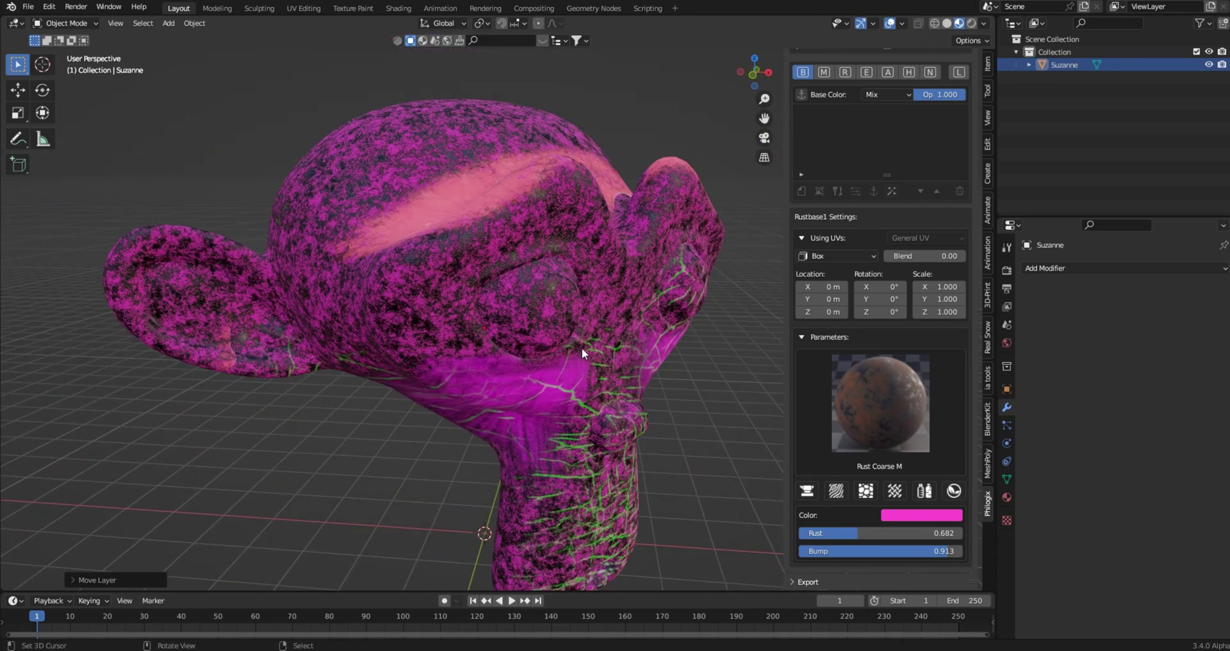
mouse_move(559, 348)
middle_mouse_down()
mouse_move(562, 336)
mouse_move(547, 339)
middle_mouse_up()
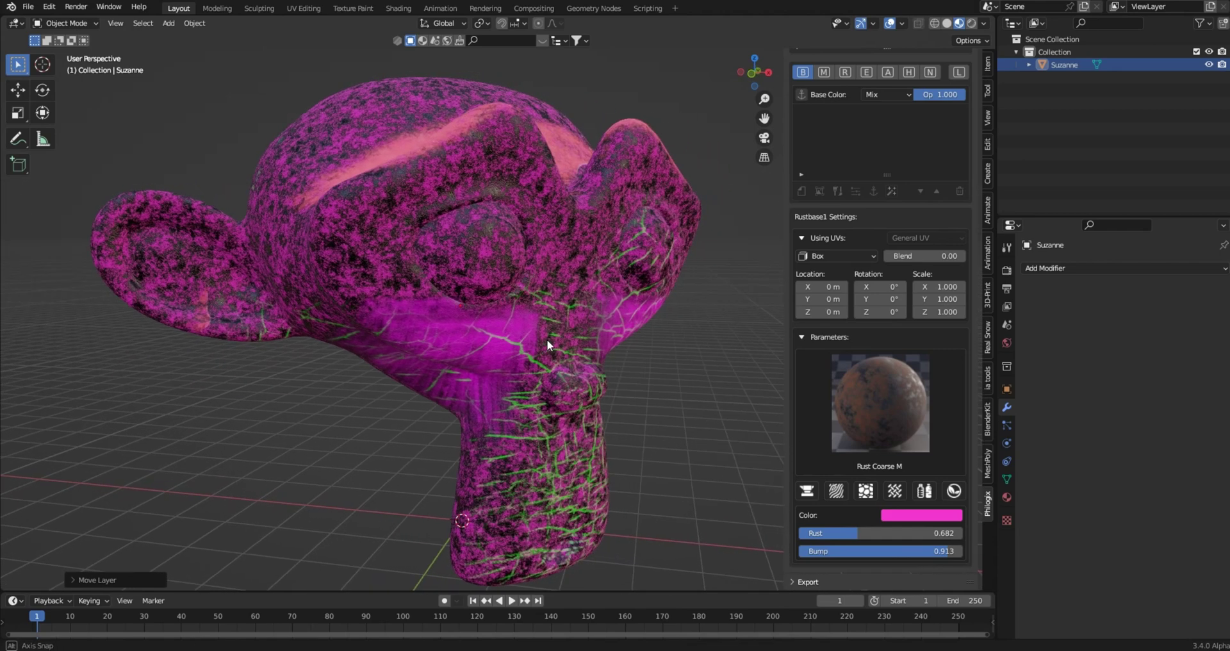
middle_click_drag(565, 209, 549, 250)
mouse_move(379, 281)
middle_mouse_down()
mouse_move(281, 220)
mouse_move(328, 229)
mouse_move(401, 288)
middle_mouse_up()
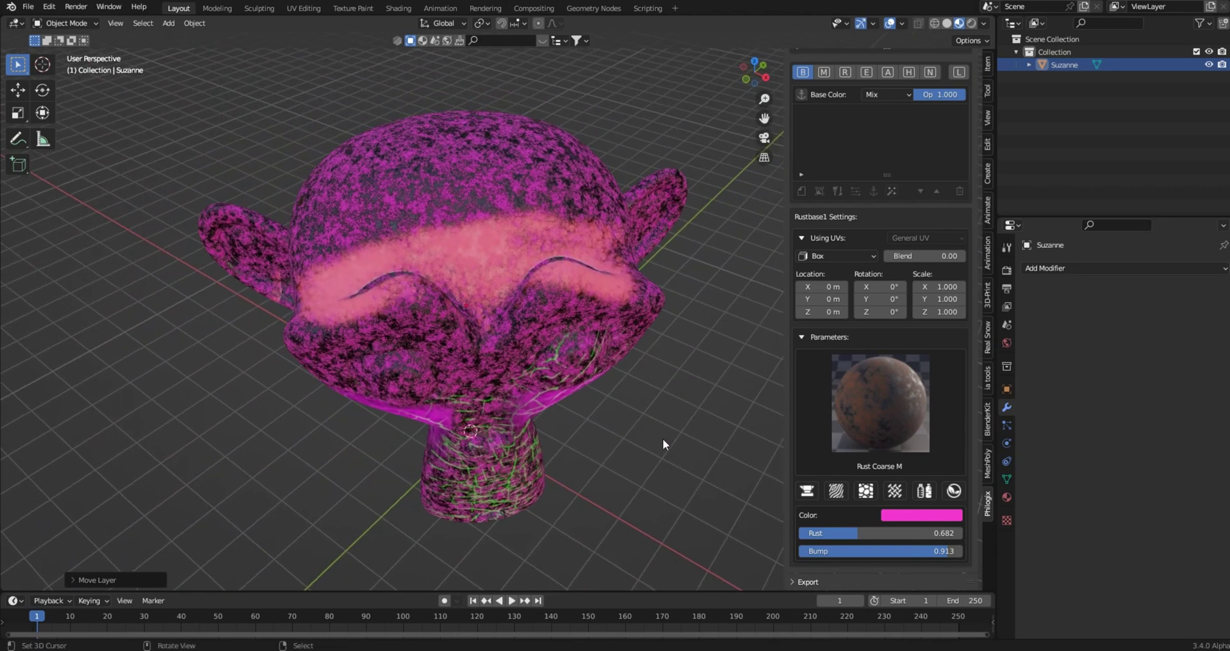
middle_click_drag(662, 438, 693, 398)
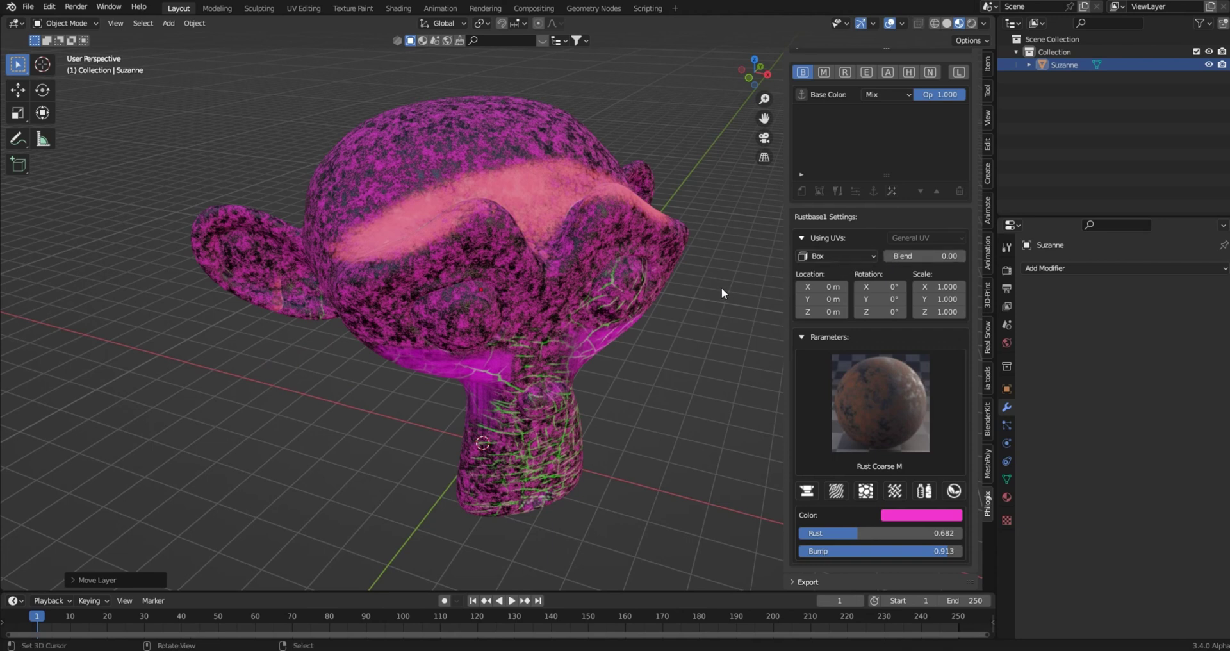
middle_click_drag(655, 302, 469, 274)
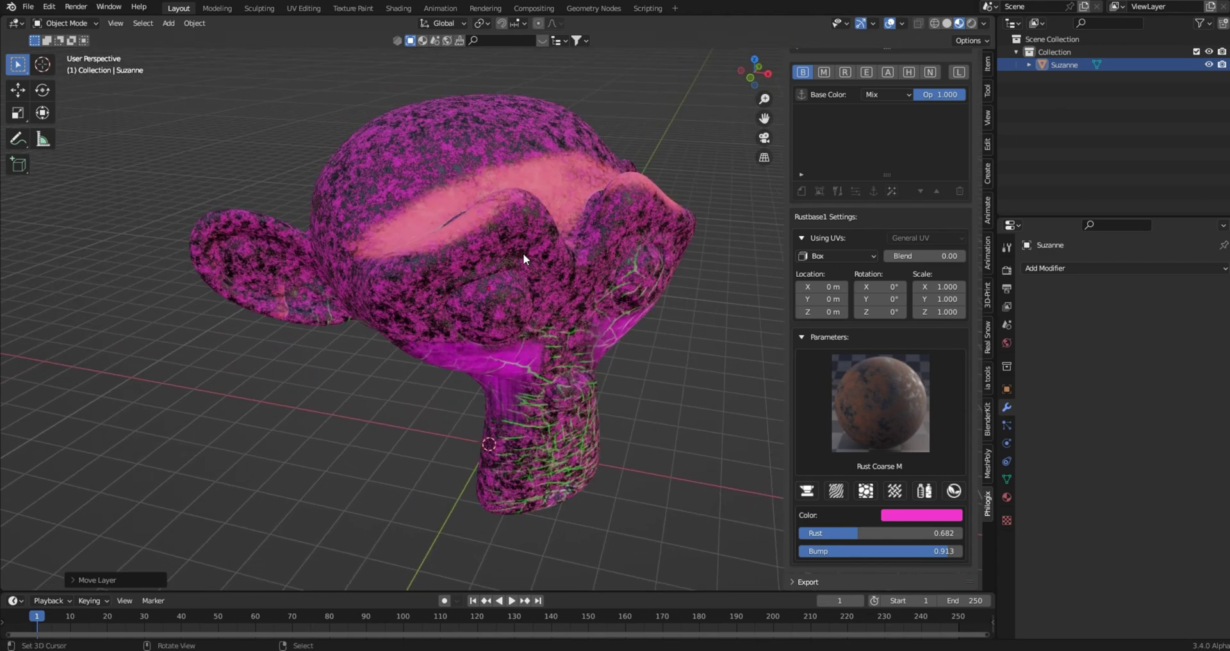
middle_click_drag(675, 303, 683, 321)
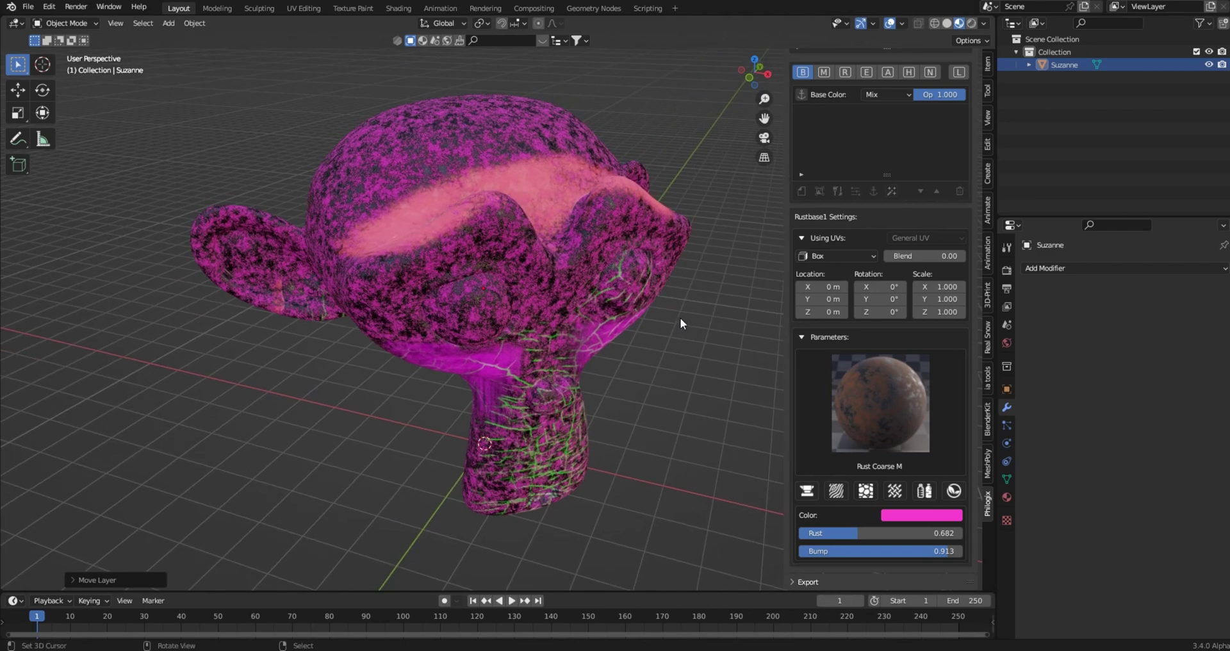
mouse_move(718, 287)
middle_mouse_down()
mouse_move(681, 294)
mouse_move(700, 287)
middle_mouse_up()
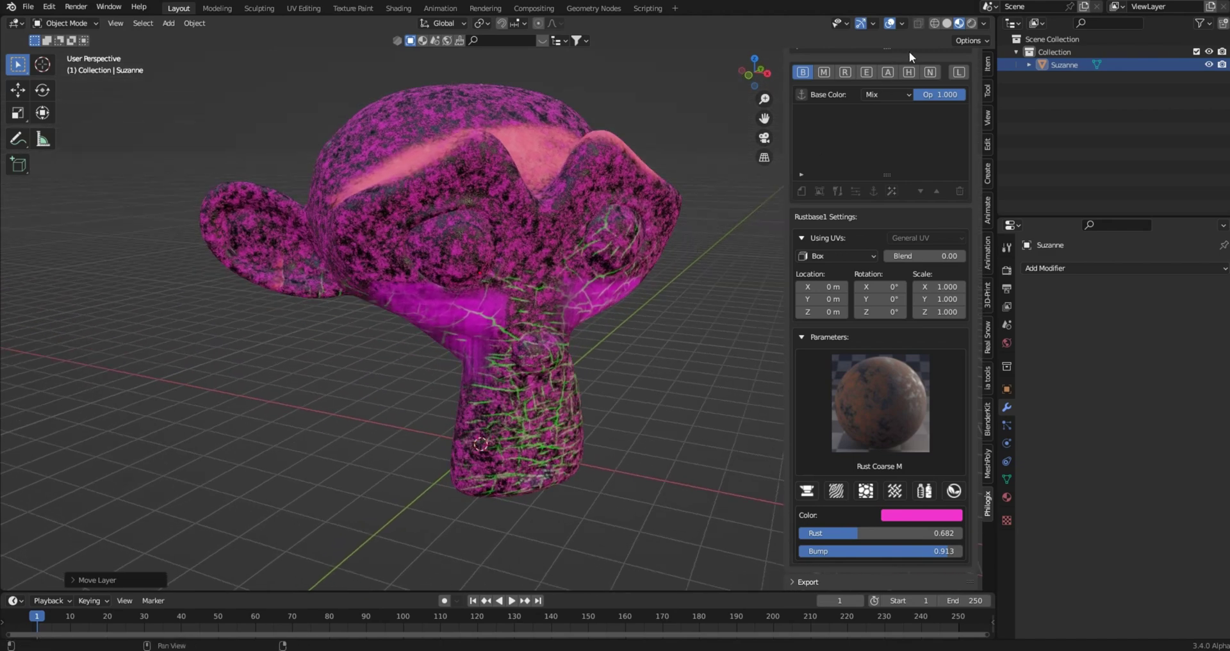
- Switch the viewport to Rendered shading to show Suzanne's Cycles material
left_click(969, 23)
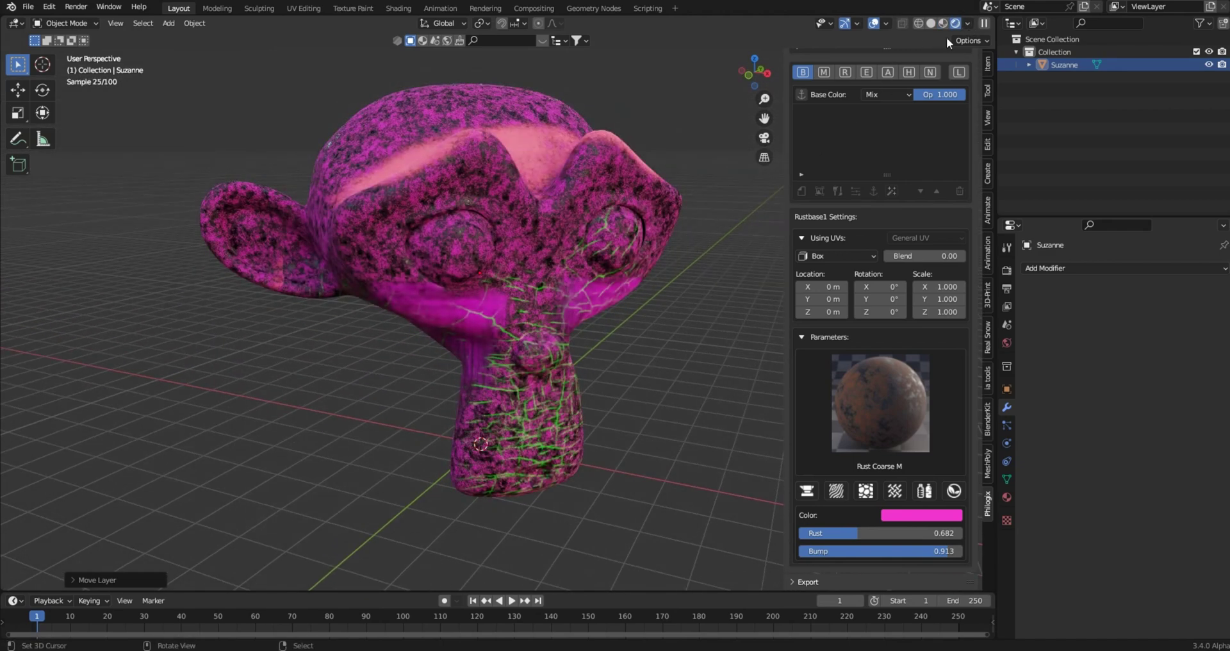
scroll(617, 186, "up", 6)
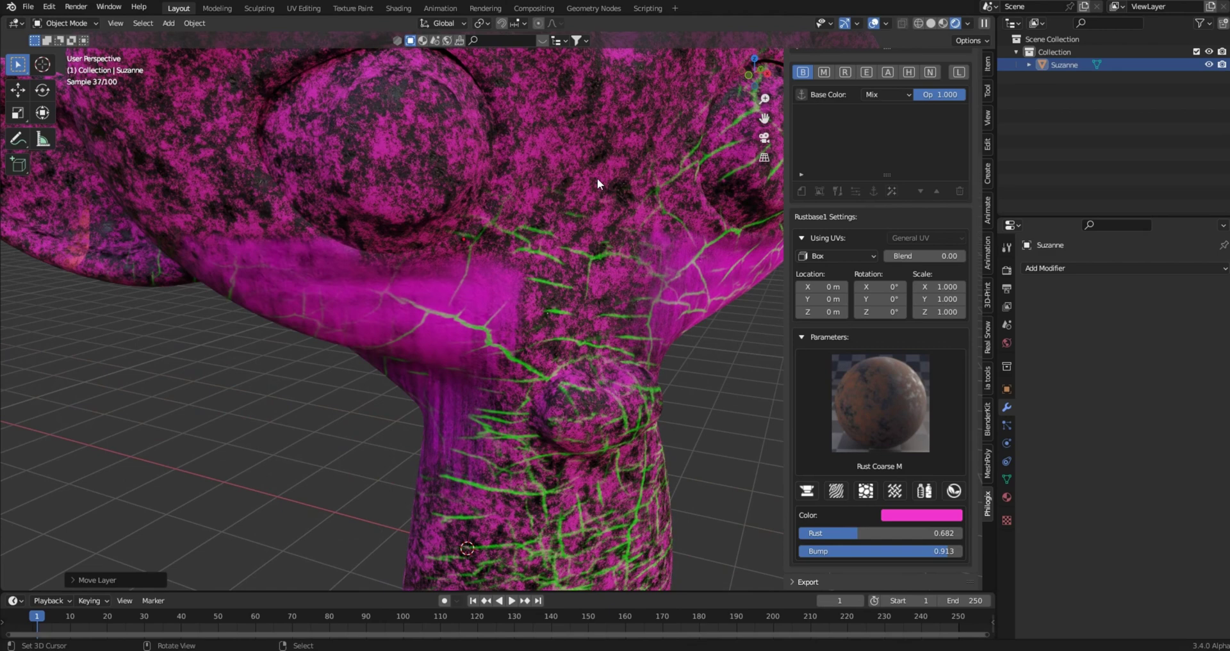
scroll(597, 182, "down", 6)
- Orbit and zoom around Suzanne to inspect the magenta rust and green chin-and-neck cracks
middle_click_drag(674, 220, 654, 245)
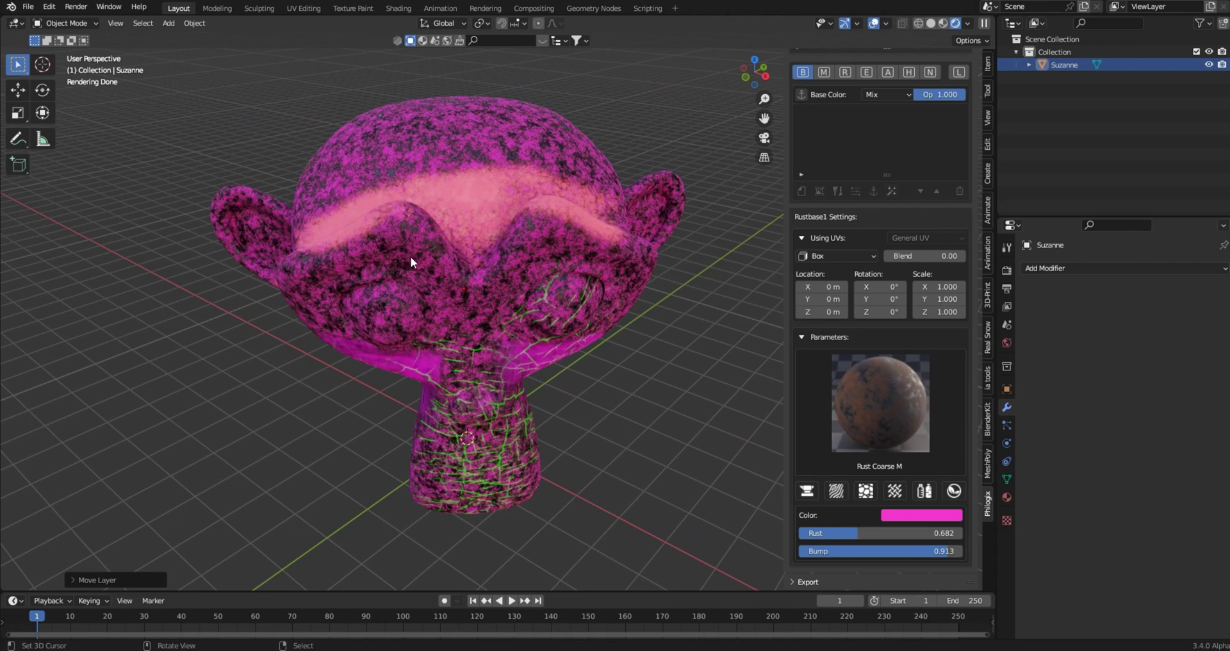
middle_click_drag(410, 257, 226, 218)
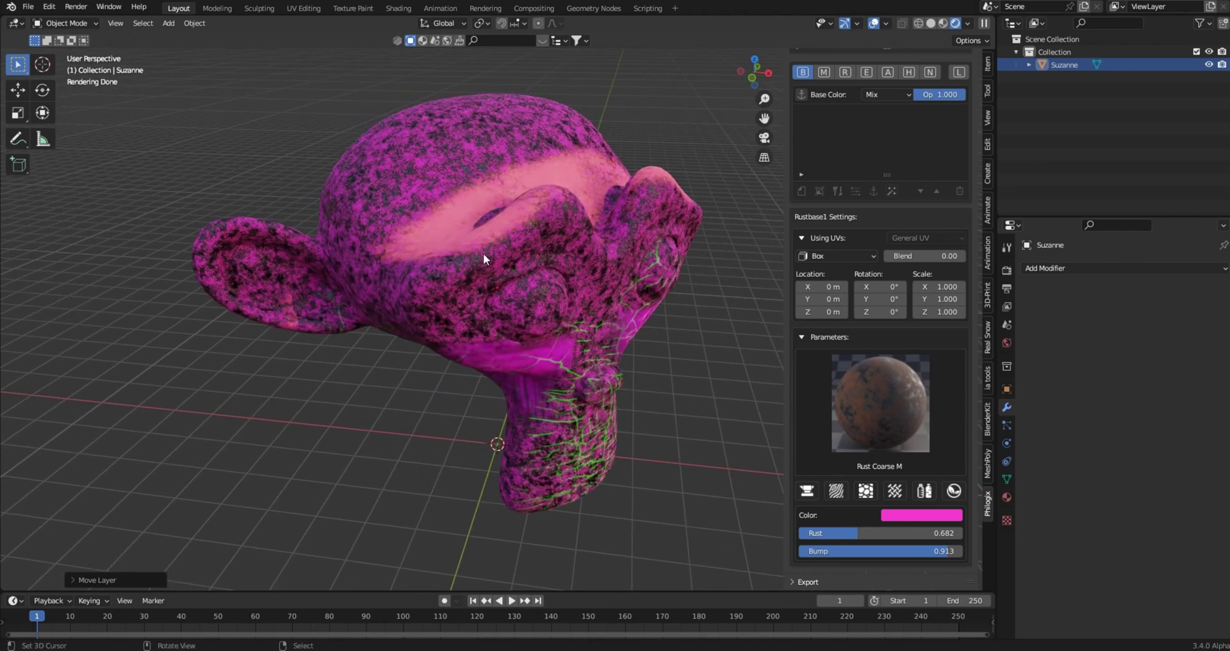
middle_click_drag(663, 270, 693, 315)
mouse_move(455, 263)
middle_mouse_down()
mouse_move(481, 274)
mouse_move(467, 247)
middle_mouse_up()
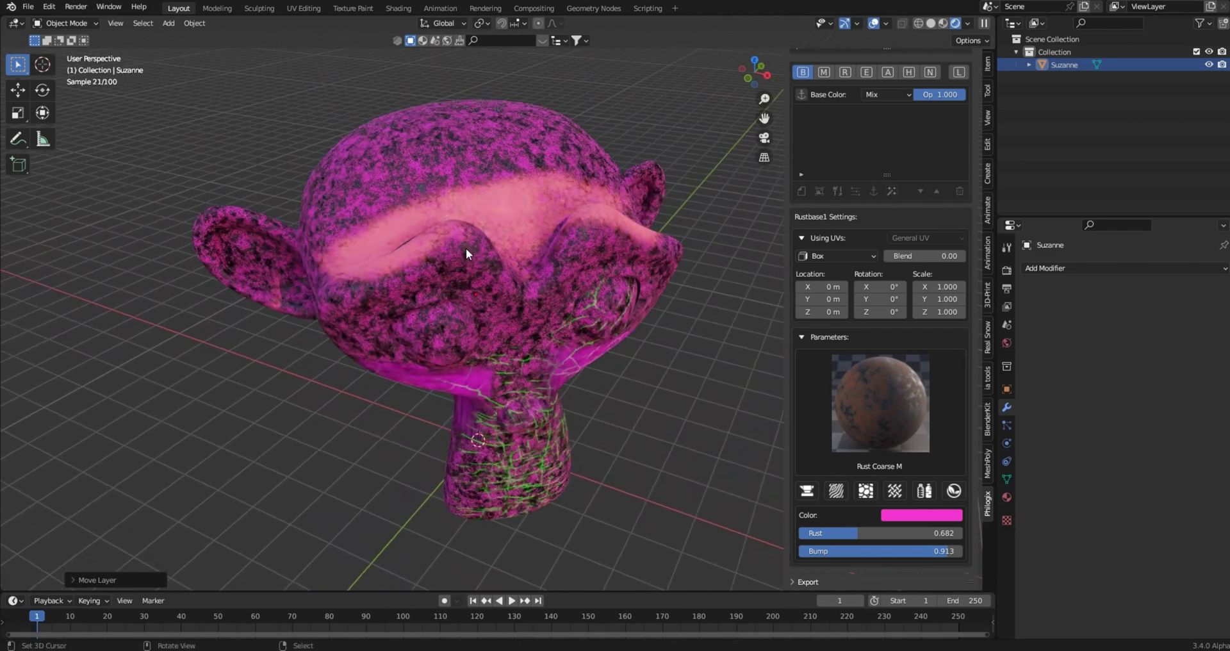
scroll(674, 299, "up", 5)
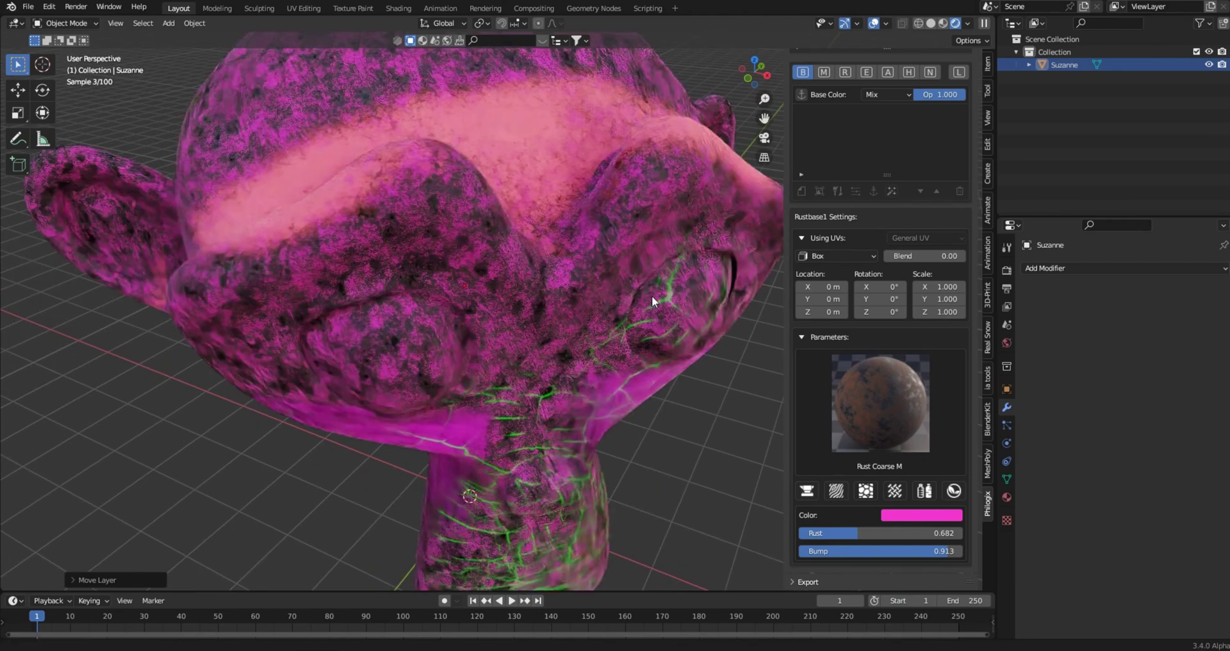
scroll(650, 271, "up", 6)
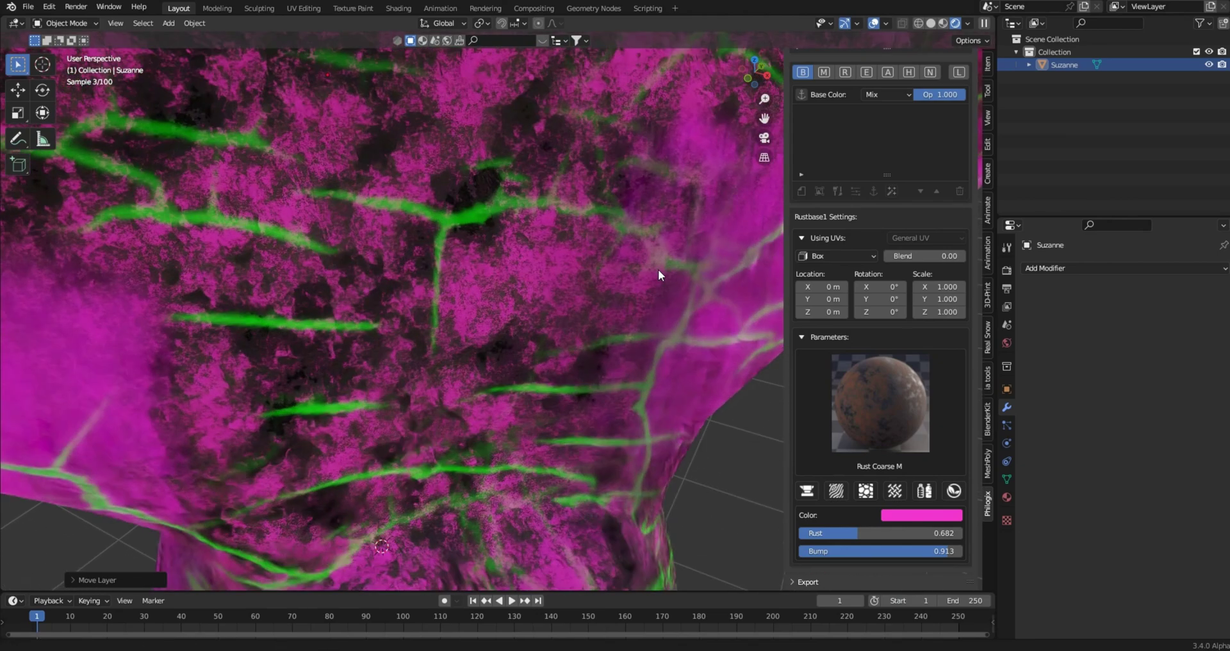
scroll(656, 262, "down", 2)
scroll(713, 206, "down", 5)
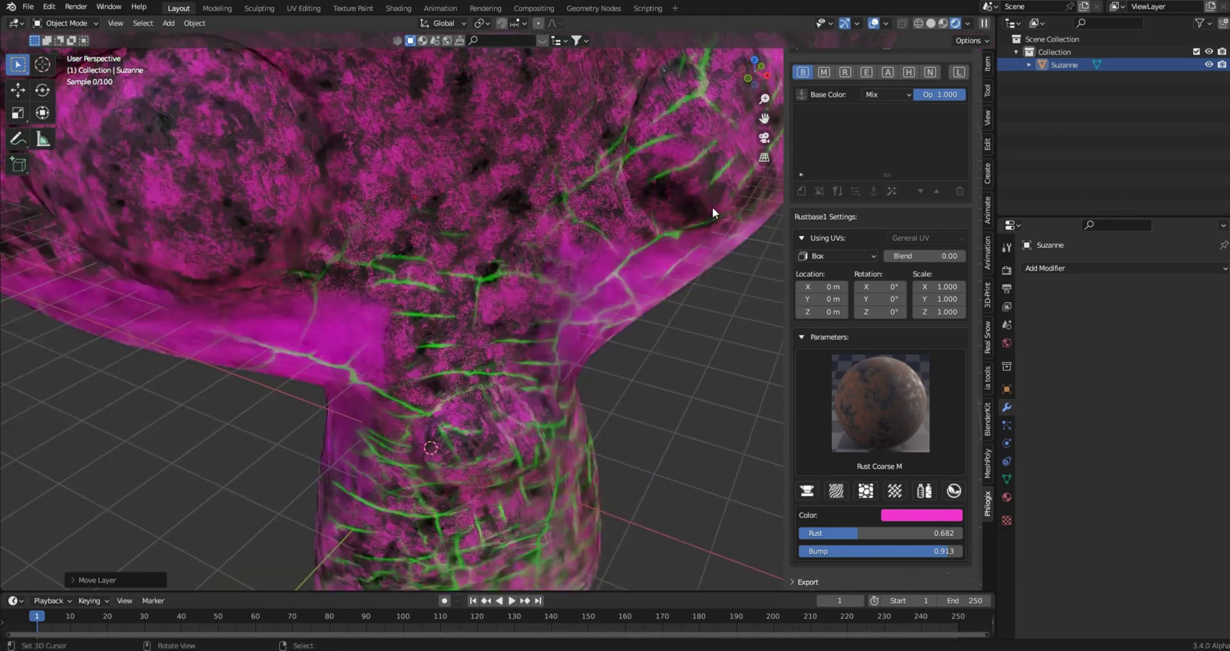
middle_click_drag(712, 206, 922, 124, "shift")
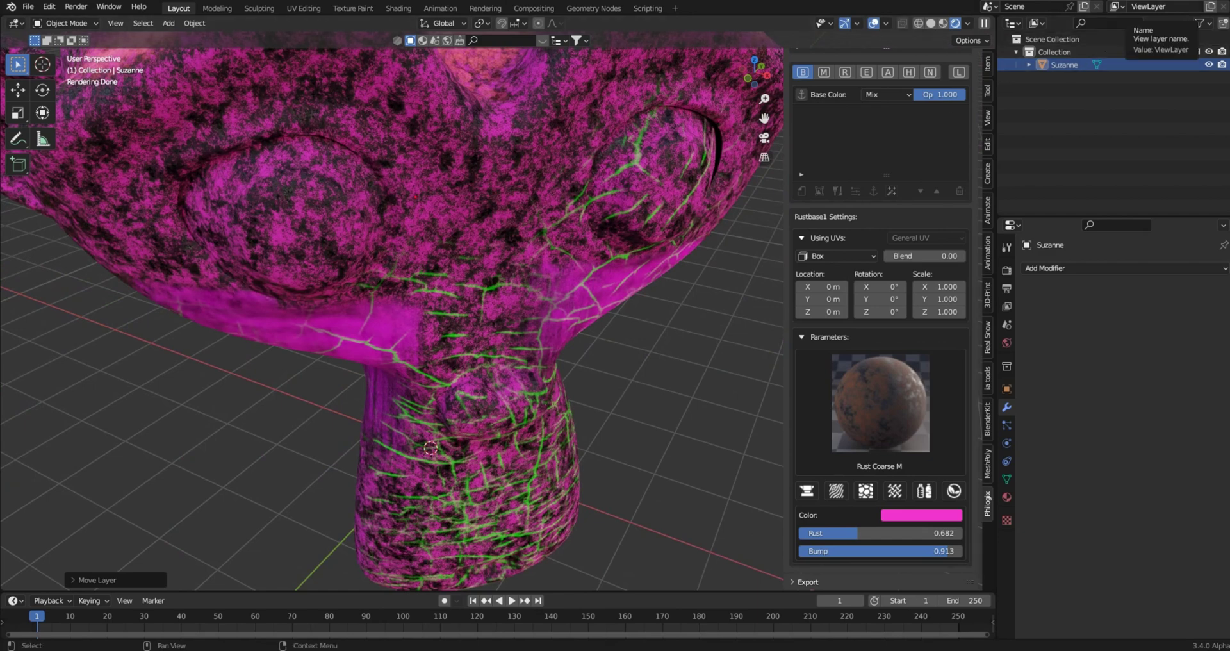